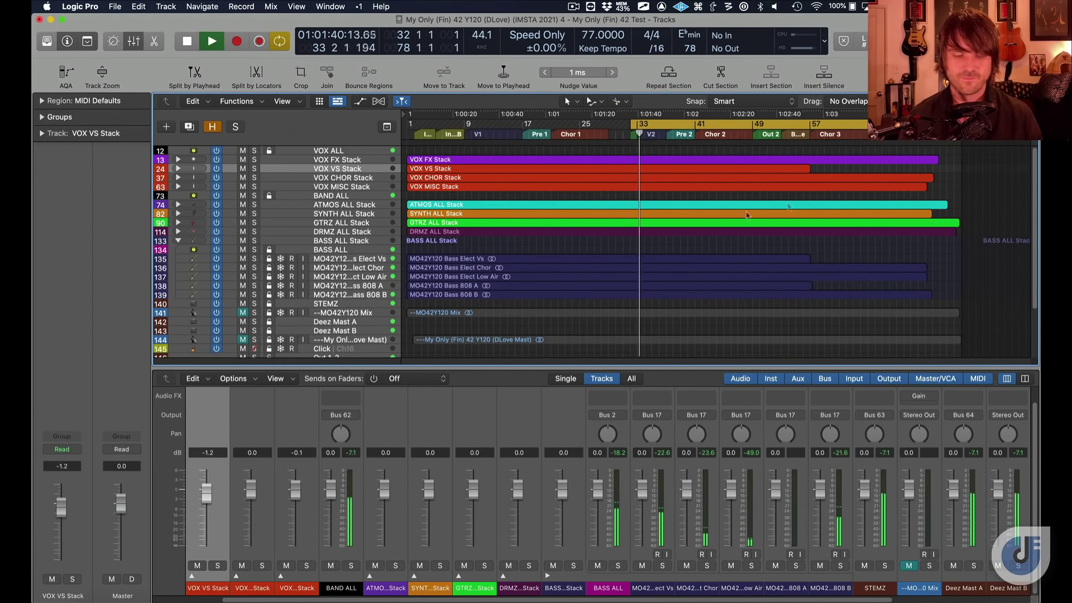
# Expand the VOX VS, VOX CHOR and VOX MISC track stacks and hide the mixer
pyautogui.click(177, 169)
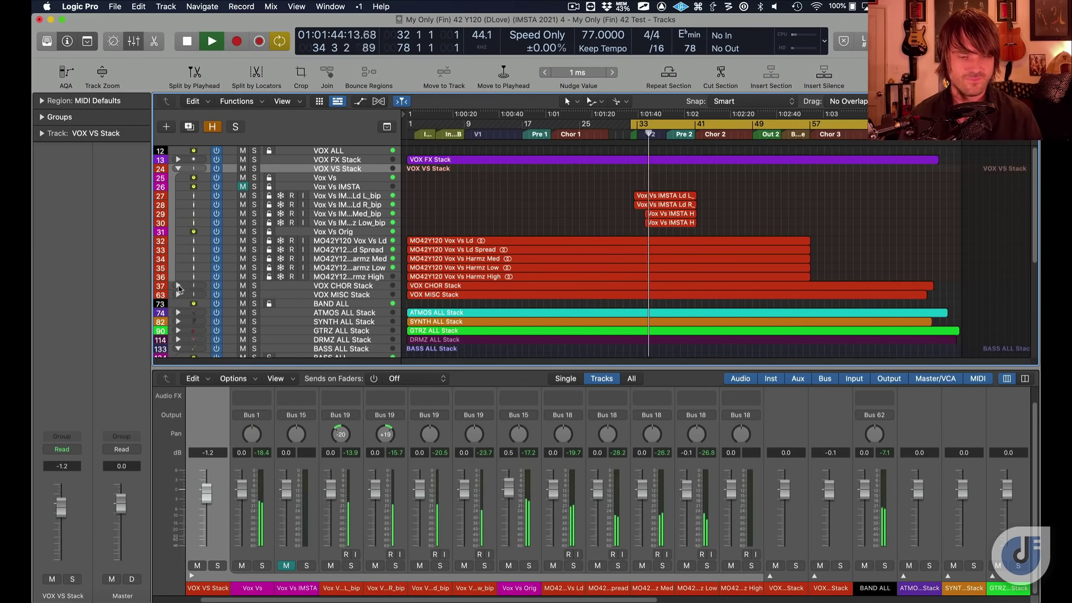
pyautogui.click(178, 286)
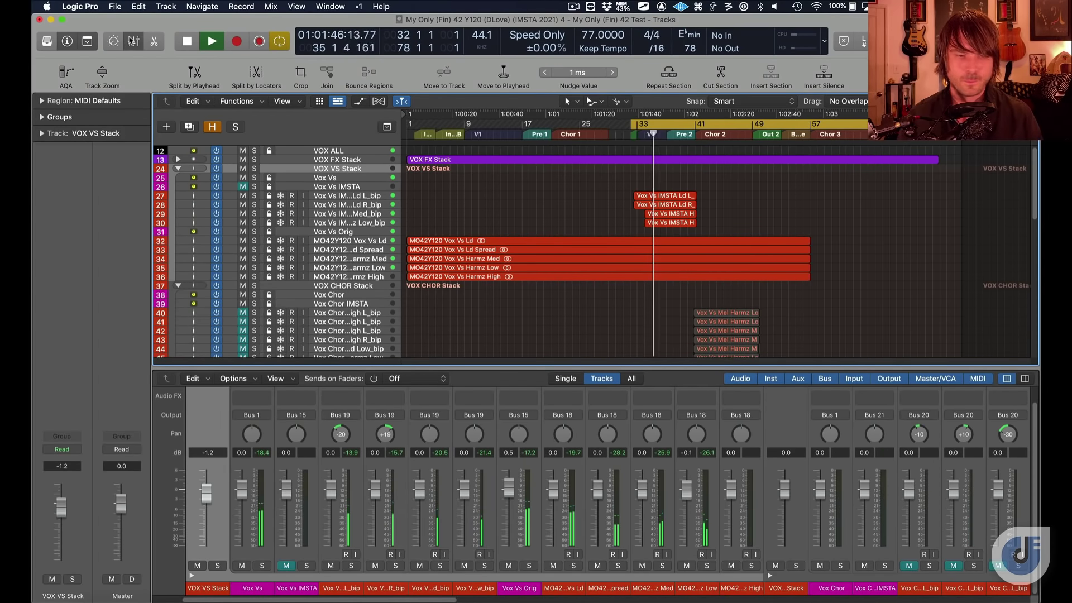
pyautogui.click(133, 41)
pyautogui.scroll(-5, 184, 391)
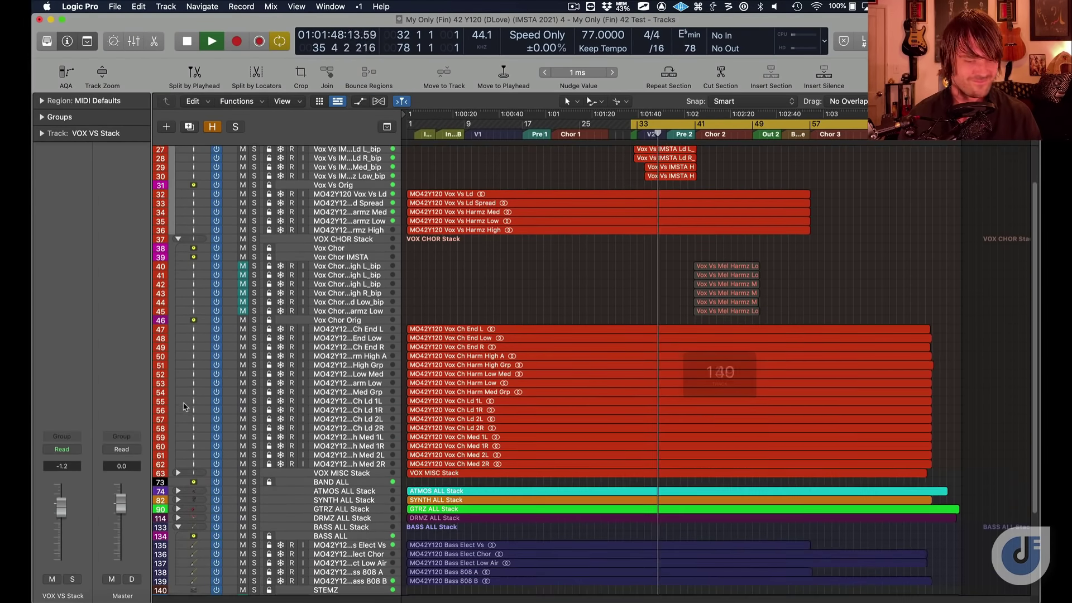
pyautogui.click(177, 473)
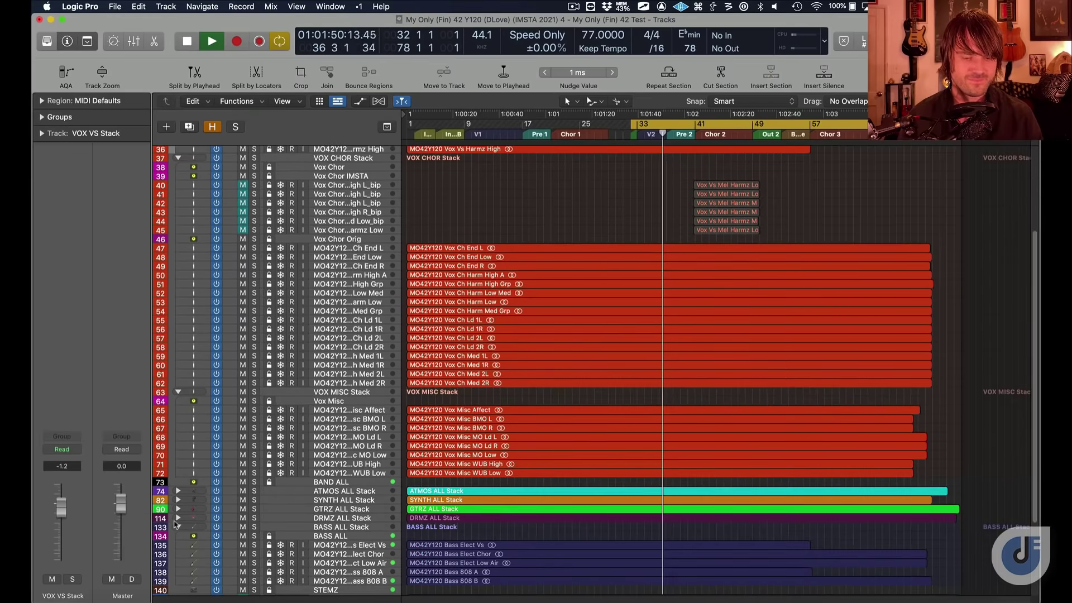
# Expand the DRMZ ALL, GTRZ ALL, SYNTH ALL and ATMOS ALL stacks and stop playback
pyautogui.click(177, 519)
pyautogui.click(177, 508)
pyautogui.click(177, 499)
pyautogui.click(178, 491)
pyautogui.scroll(-15, 179, 493)
pyautogui.scroll(-3, 178, 493)
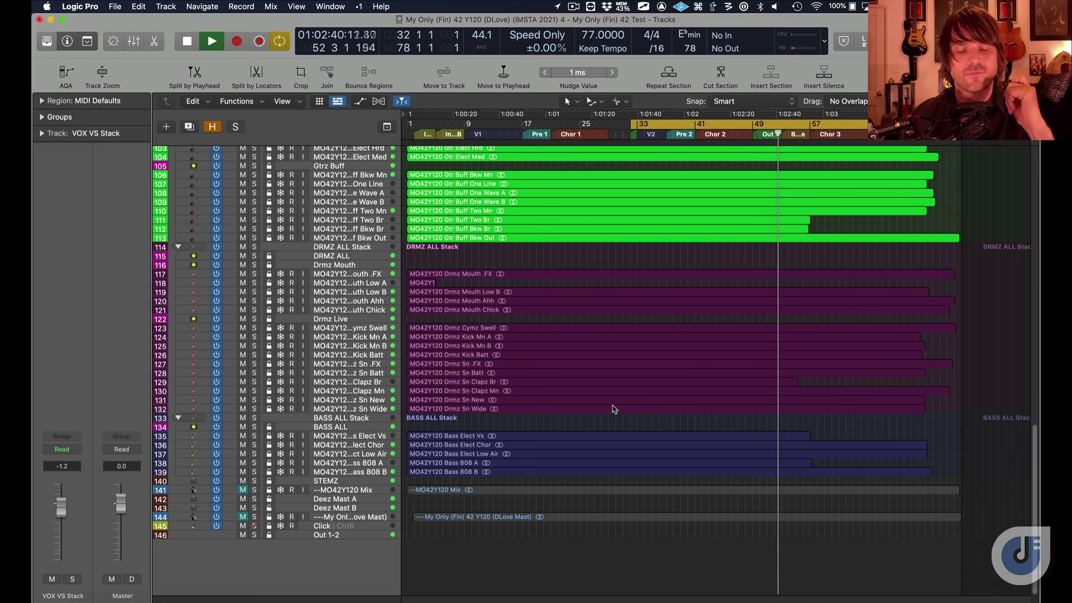
pyautogui.press('space')
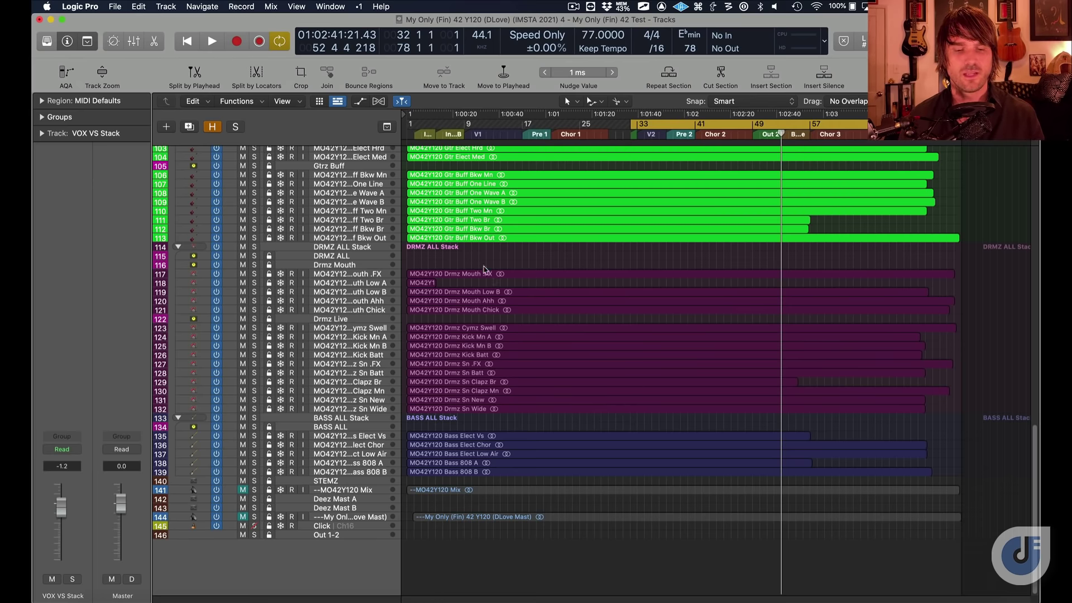
# Select the MO42Y120 Gtr AC Mn A Vs track and enlarge the track heights enough to read the full names and waveforms
pyautogui.scroll(10, 483, 270)
pyautogui.scroll(-15, 484, 270)
pyautogui.scroll(12, 484, 270)
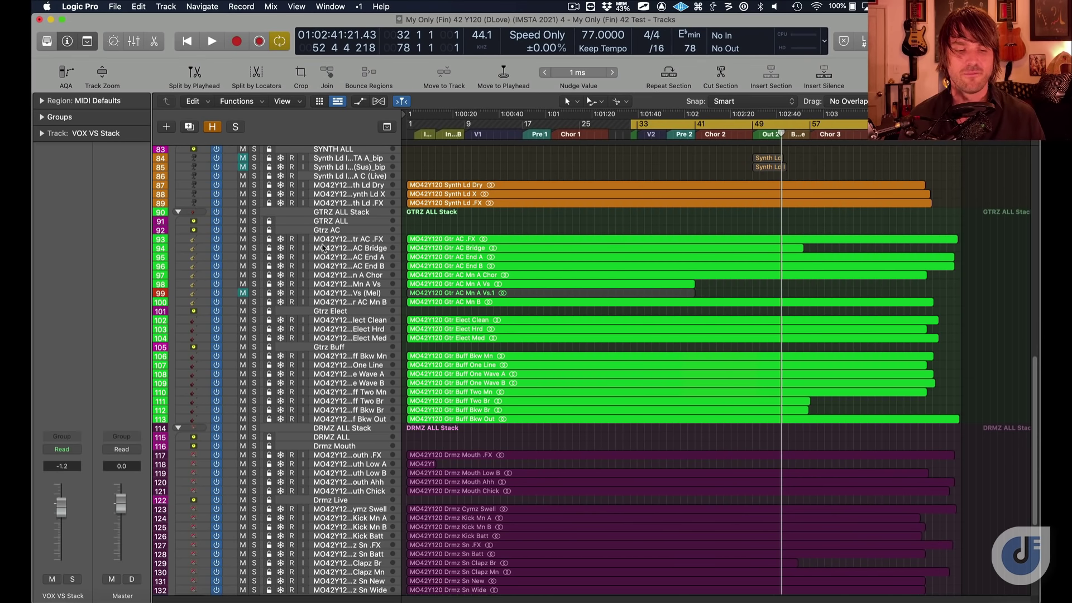
pyautogui.click(363, 303)
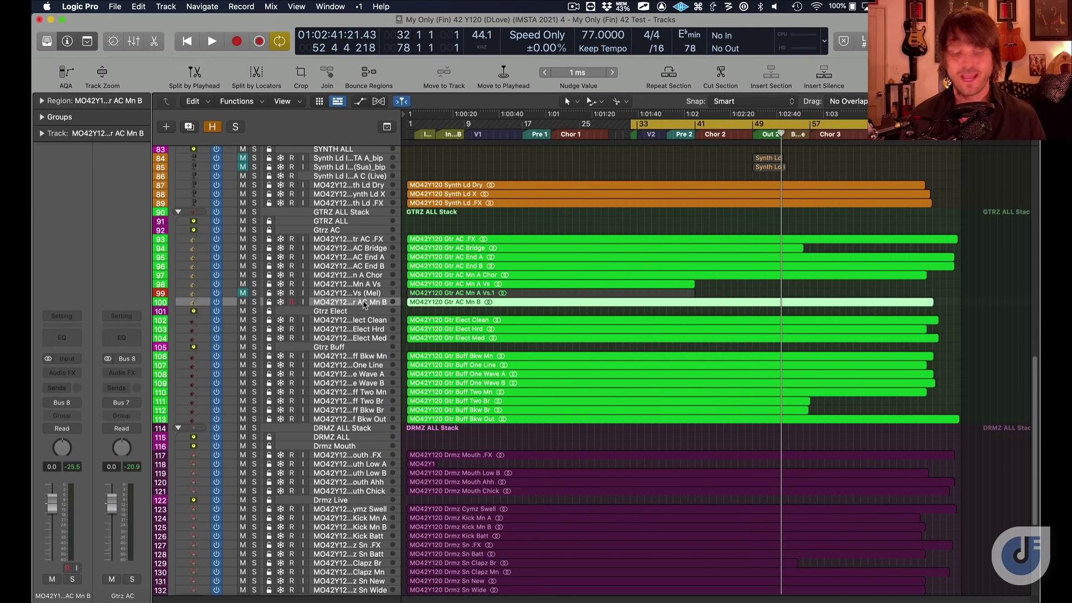
pyautogui.press('super+Down')
pyautogui.press('super+Down')
pyautogui.press('super+Down')
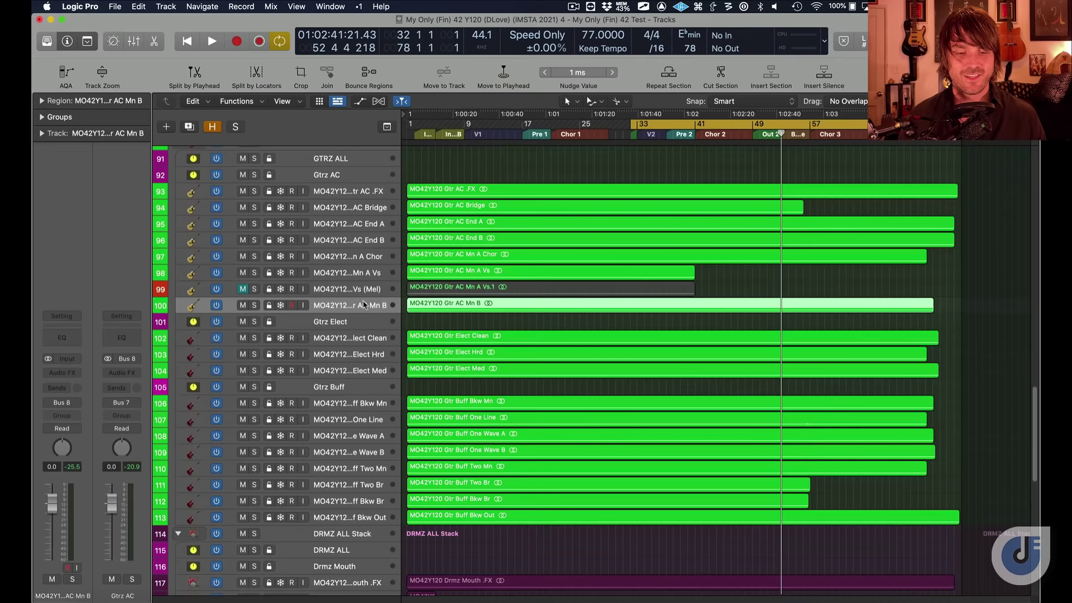
pyautogui.click(361, 272)
pyautogui.press('super+Down')
pyautogui.press('super+Down')
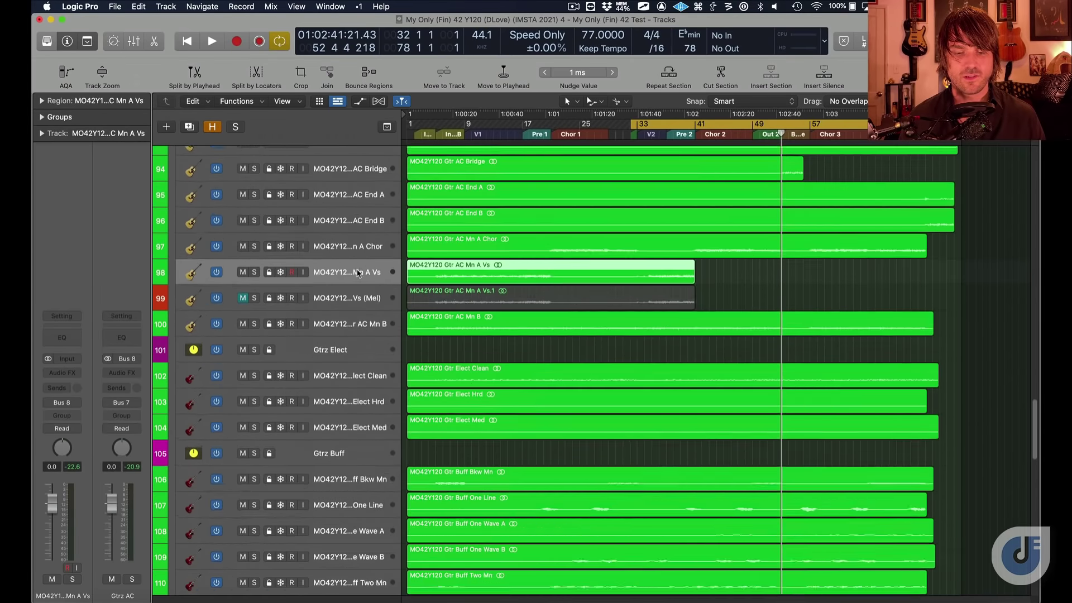
pyautogui.press('super+Down')
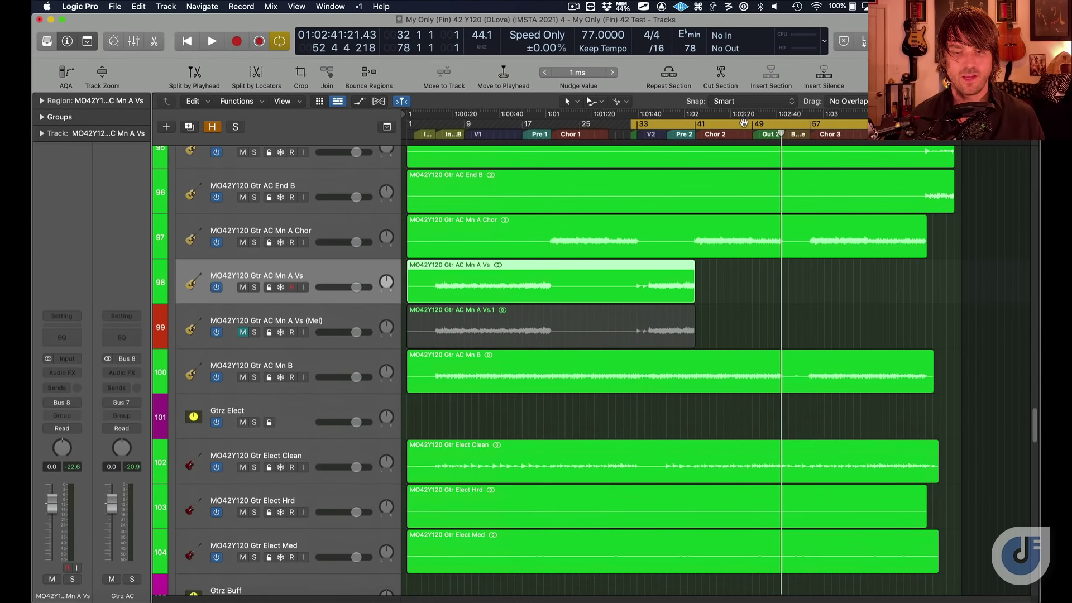
# Play a cycle over bars 9 to 17 with the MO42Y120 Gtr AC Mn A Vs track soloed and raised to 2.2 dB
pyautogui.click(744, 122)
pyautogui.moveTo(467, 124); pyautogui.dragTo(522, 123)
pyautogui.press('space')
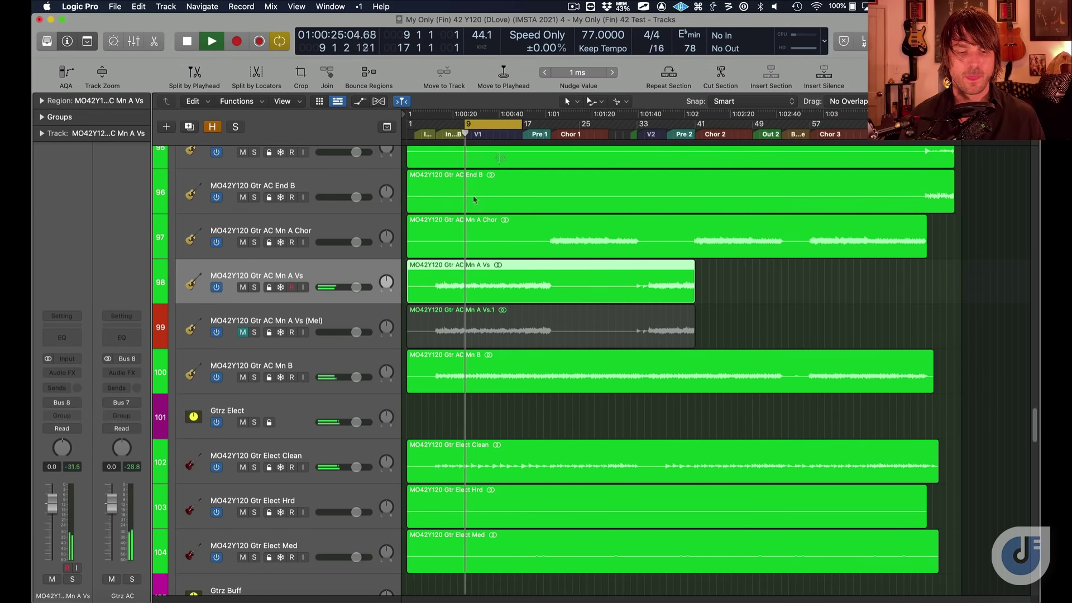
pyautogui.click(254, 287)
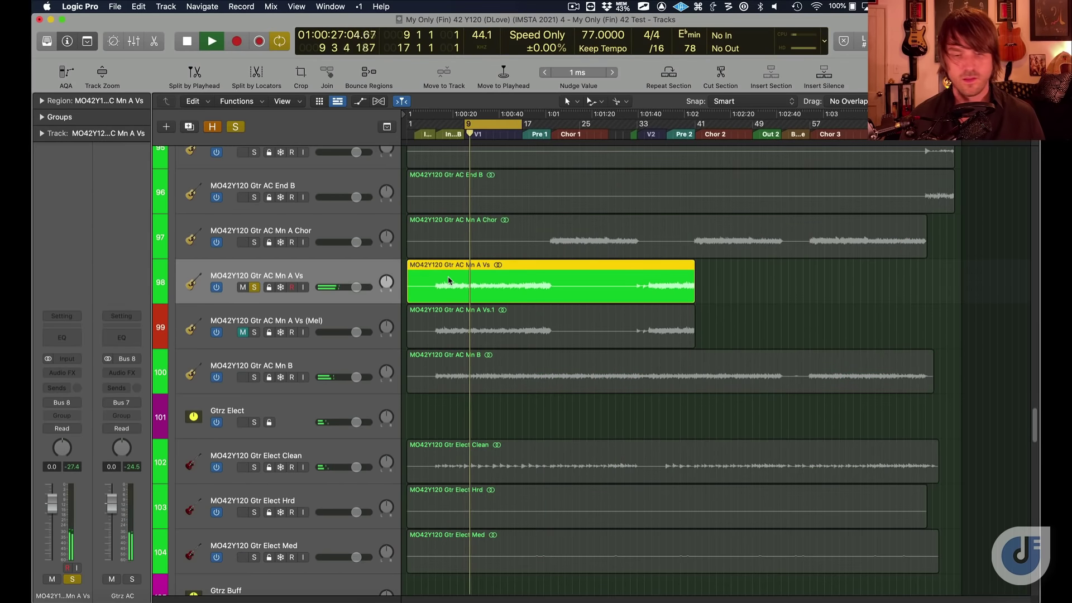
pyautogui.moveTo(356, 287); pyautogui.dragTo(360, 287)
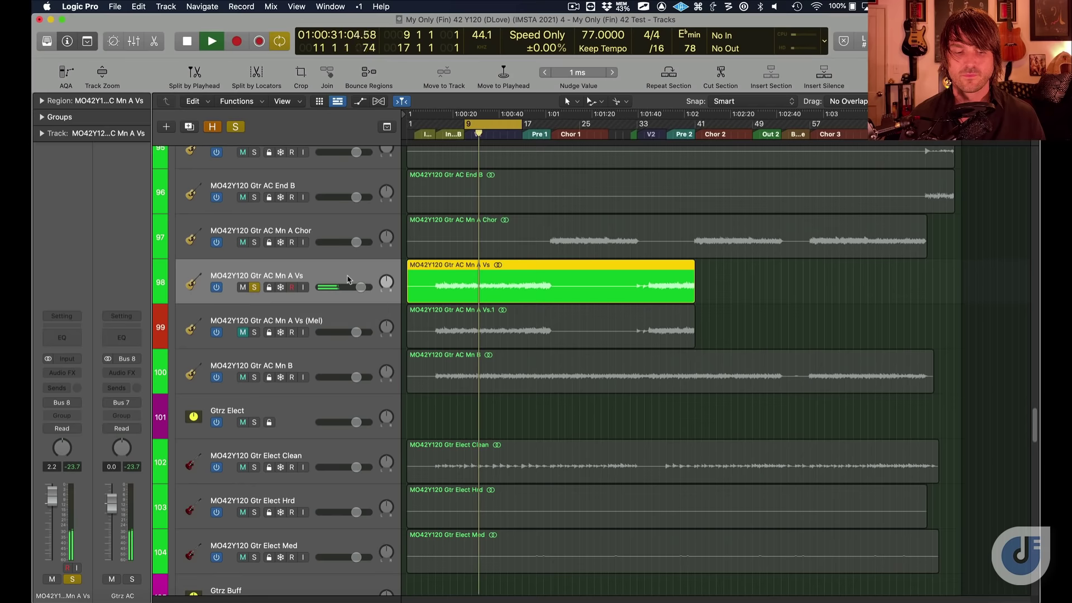
# Stop playback, duplicate the soloed acoustic guitar track with its region, and turn off solo on the original
pyautogui.press('space')
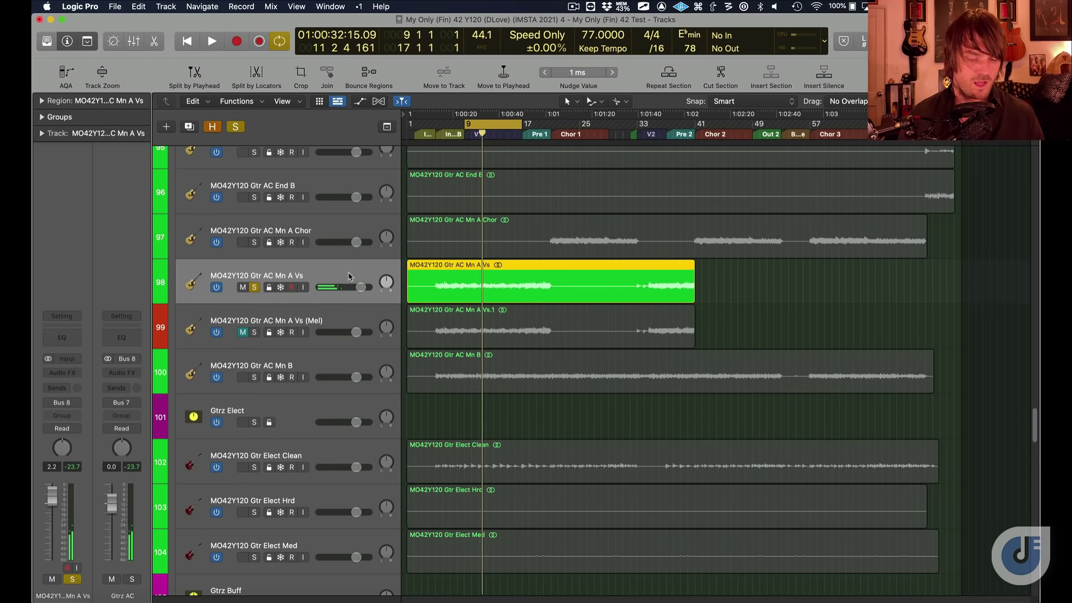
pyautogui.press('super+d')
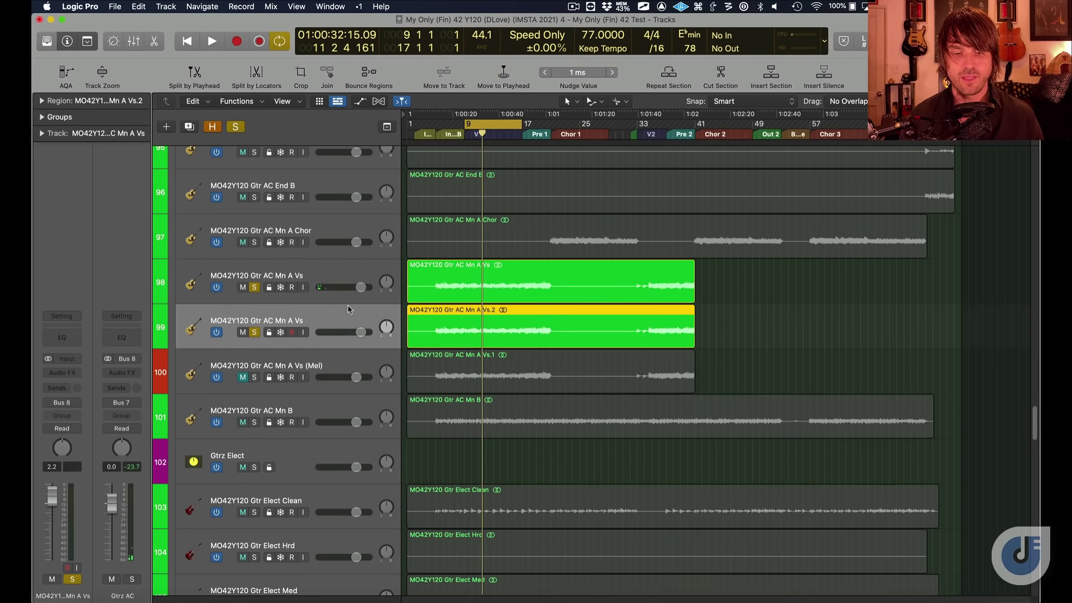
pyautogui.click(254, 287)
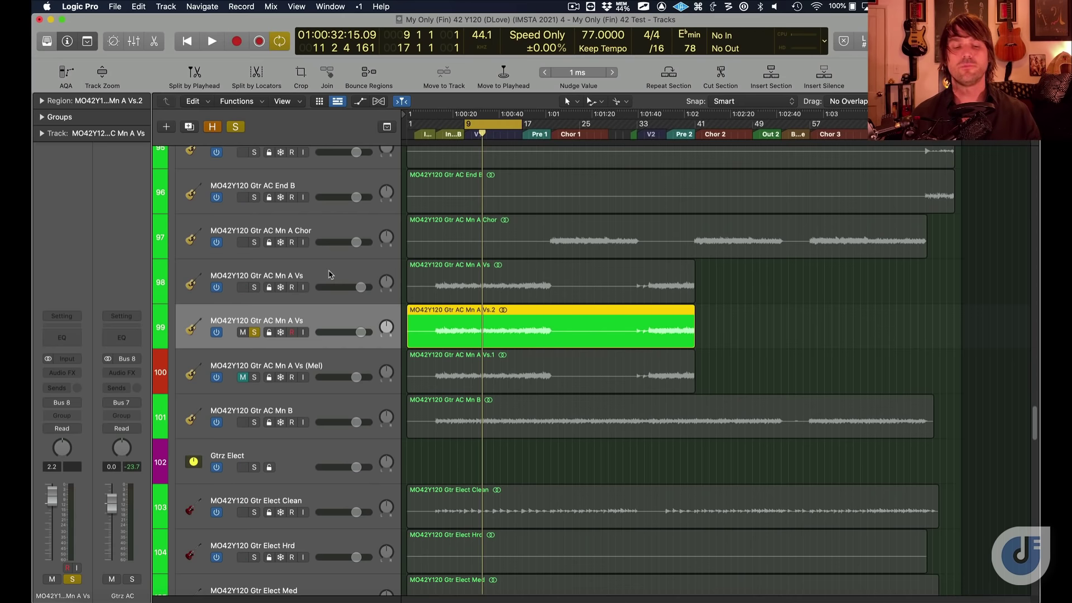
# Insert the Celemony Melodyne (ARA) stereo plug-in as an audio effect on the duplicated guitar track
pyautogui.click(62, 373)
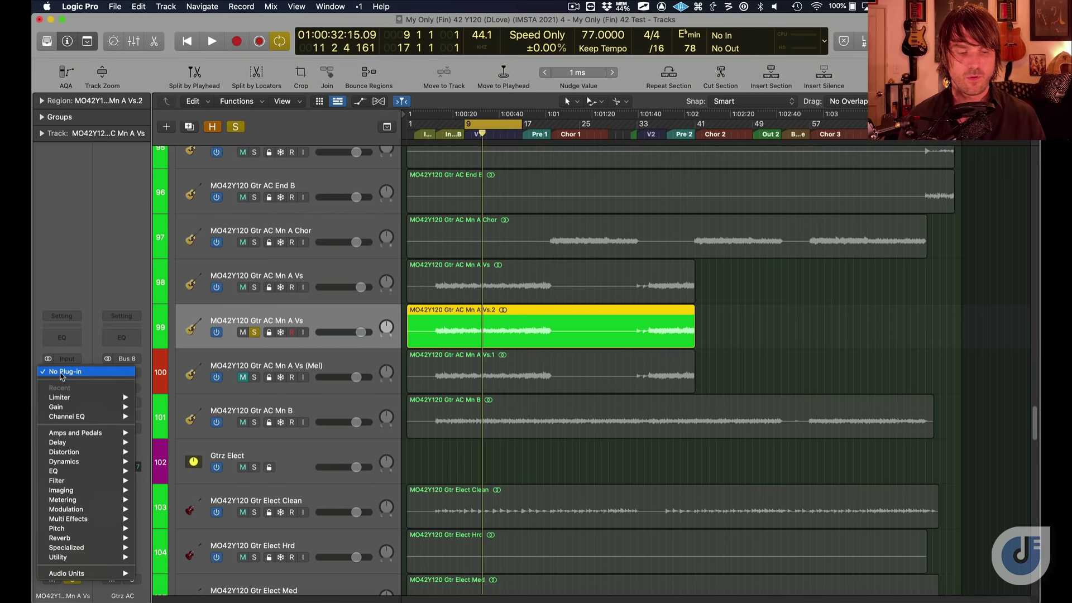
pyautogui.click(85, 277)
pyautogui.click(62, 373)
pyautogui.moveTo(84, 573)
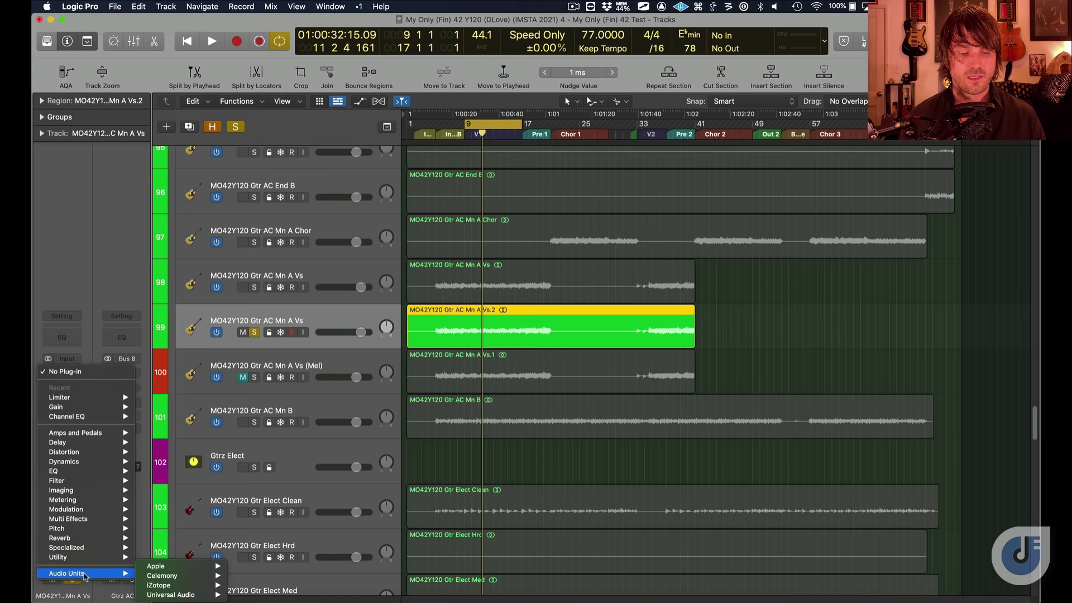
pyautogui.moveTo(202, 581)
pyautogui.moveTo(279, 581)
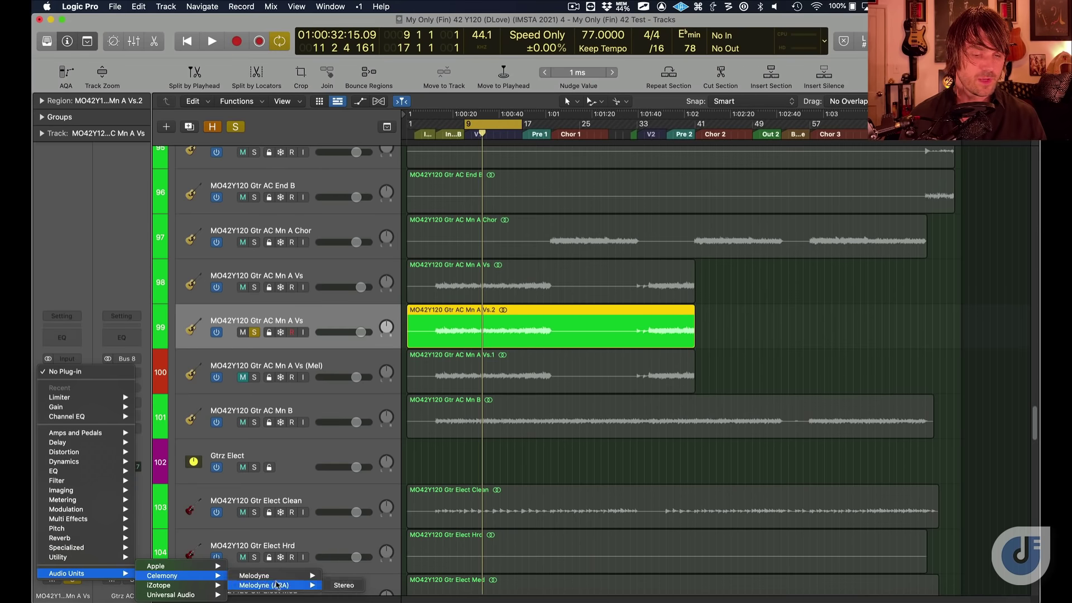
pyautogui.click(340, 585)
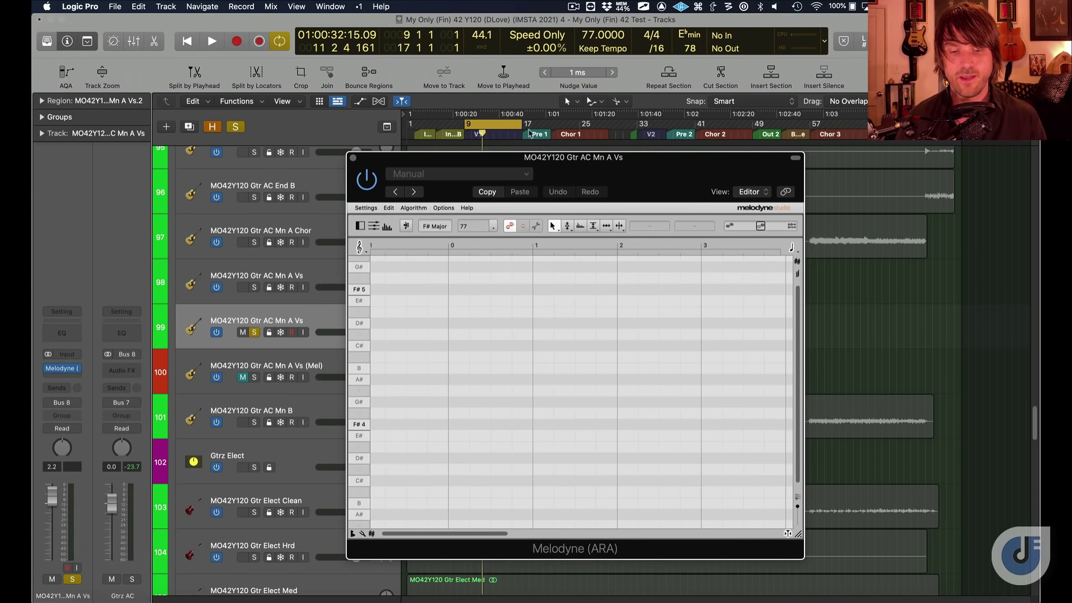
# Reposition the Melodyne window and play from bar 9 to display the guitar's detected notes
pyautogui.moveTo(511, 161); pyautogui.dragTo(338, 23)
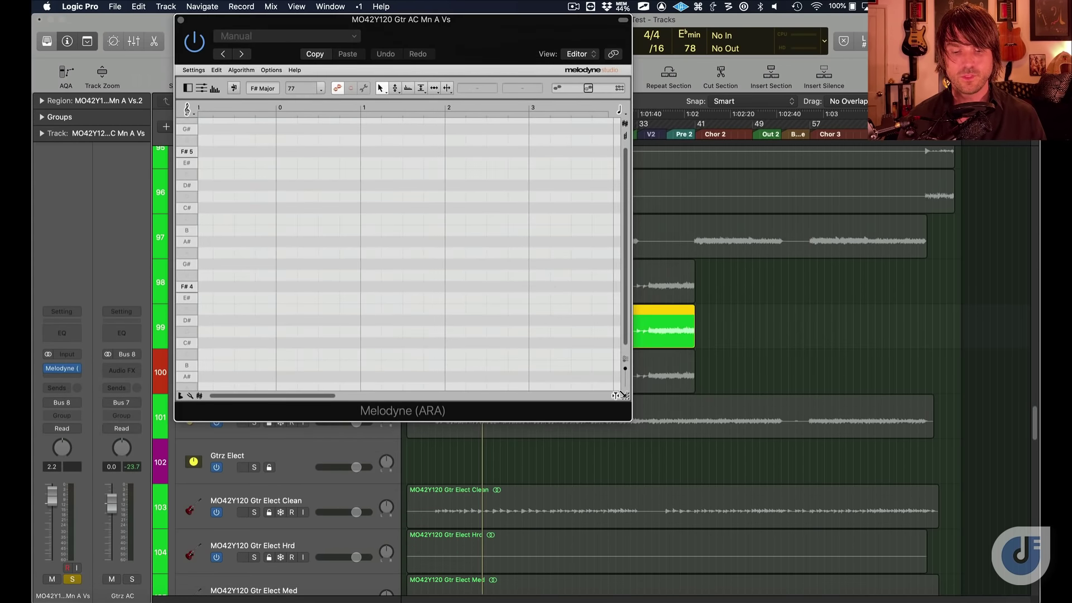
pyautogui.moveTo(532, 32); pyautogui.dragTo(783, 168)
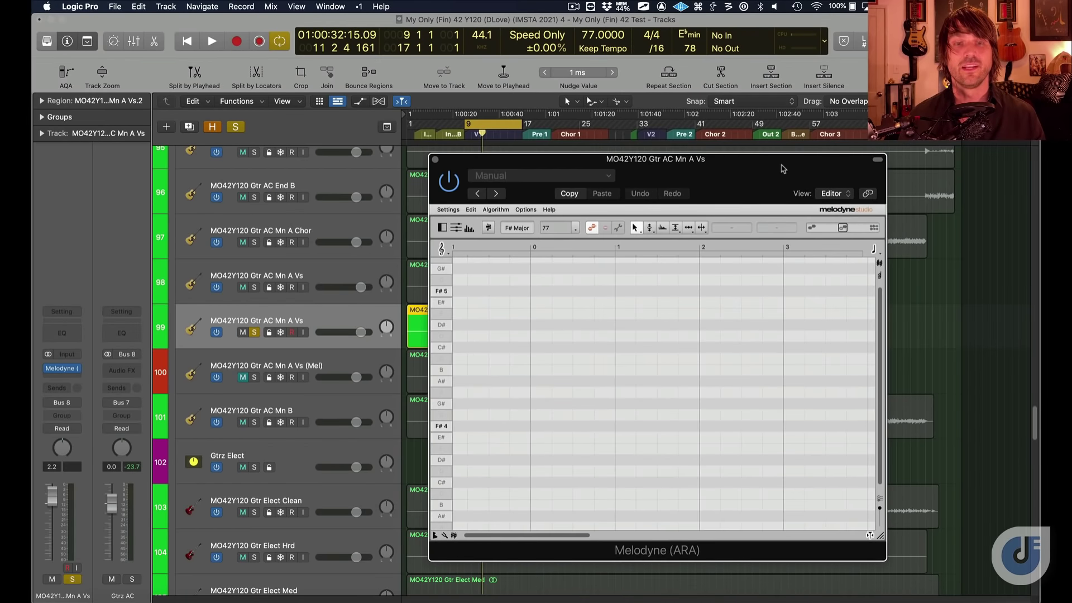
pyautogui.press('space')
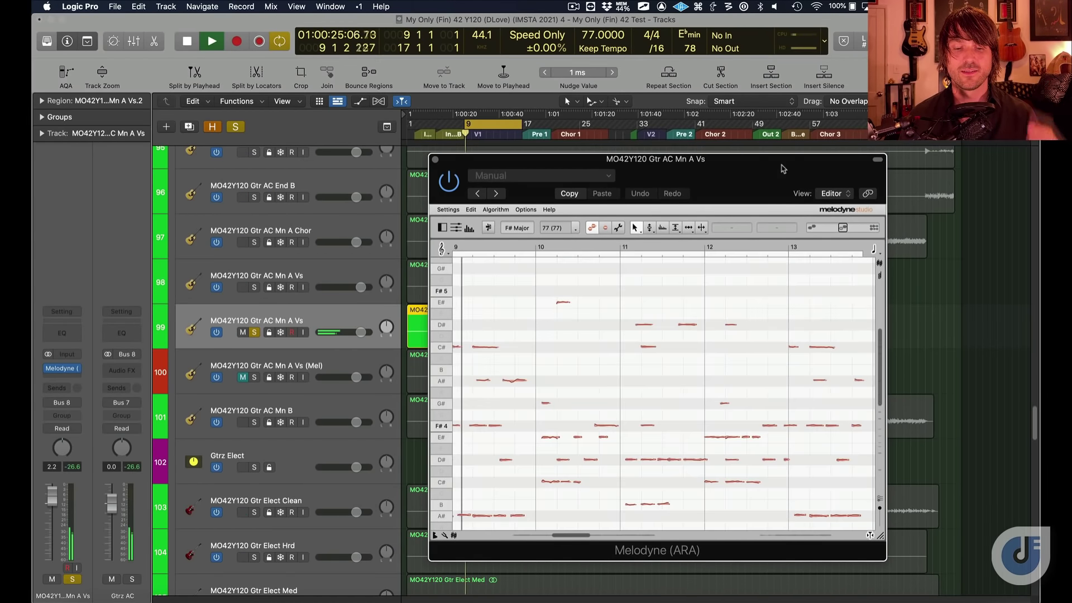
# Examine the guitar's detected notes across its pitch range and the detection algorithms Melodyne offers
pyautogui.scroll(-10, 695, 366)
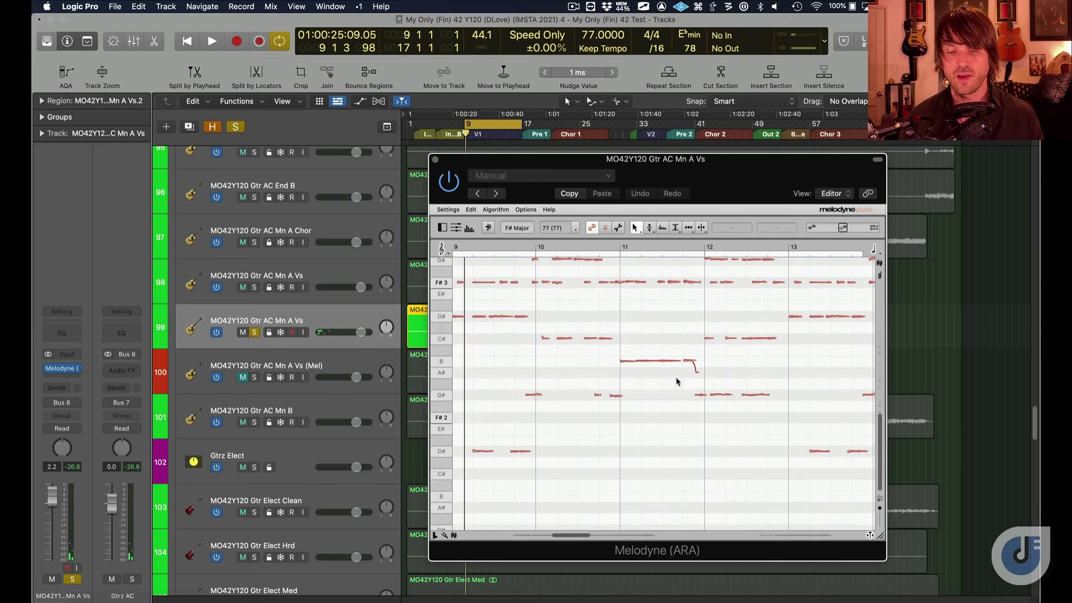
pyautogui.scroll(15, 678, 381)
pyautogui.hscroll(-5, 677, 382)
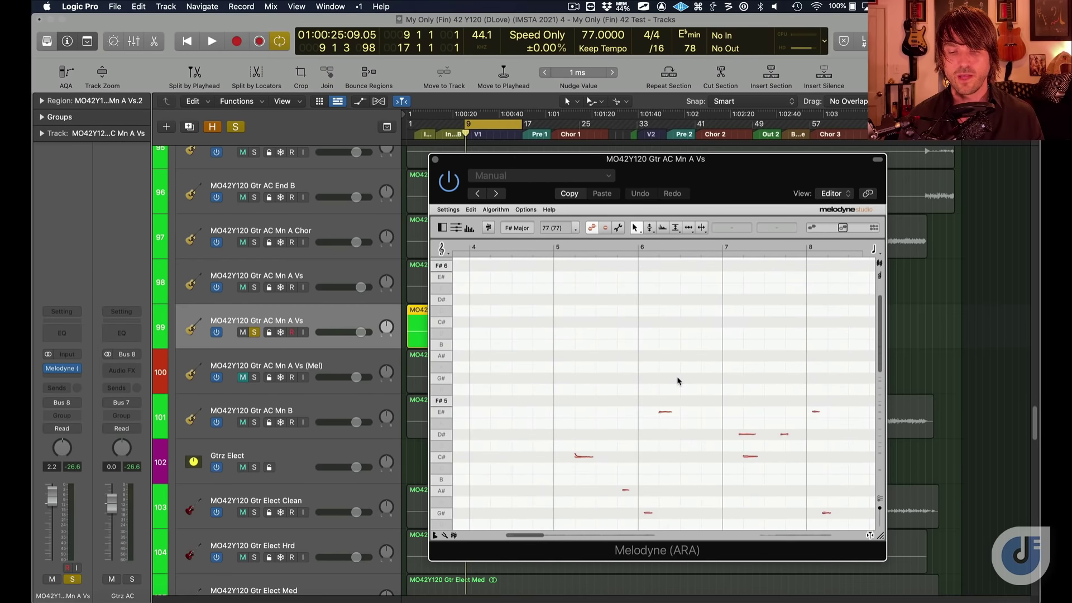
pyautogui.scroll(-7, 678, 381)
pyautogui.scroll(-3, 677, 377)
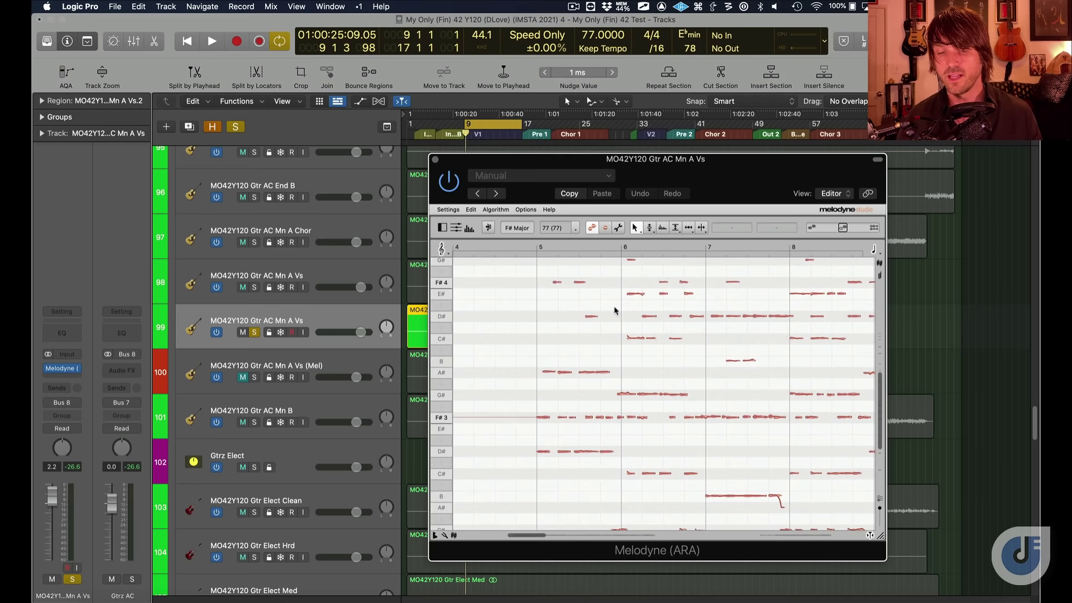
pyautogui.click(496, 209)
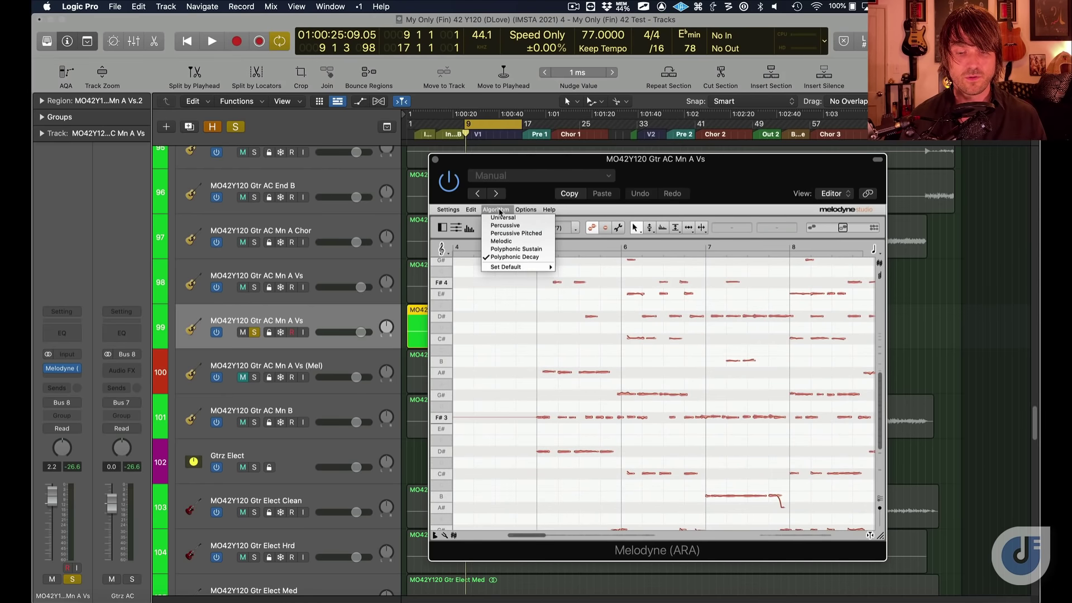
pyautogui.click(603, 313)
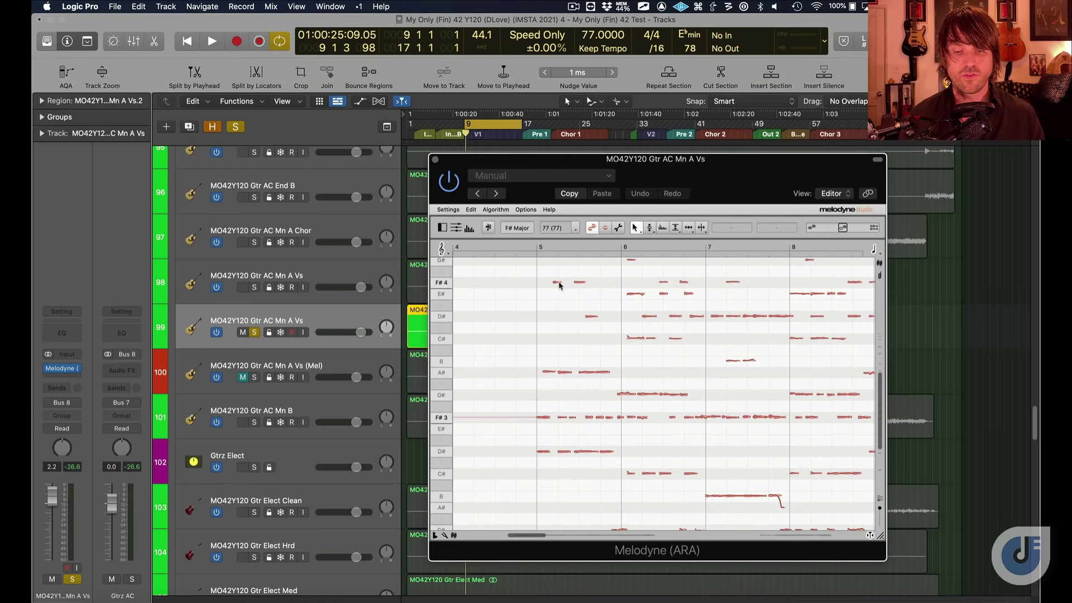
# Audition the long A# 3 note in bar 5 moved up to C# 4, and return it to A# 3
pyautogui.click(535, 247)
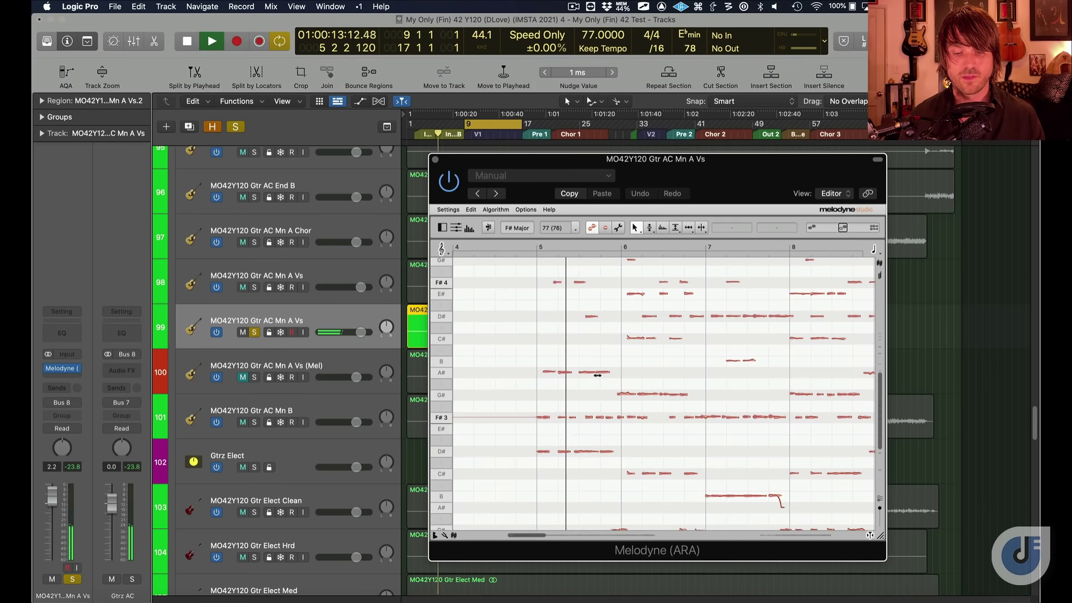
pyautogui.press('space')
pyautogui.moveTo(575, 361); pyautogui.dragTo(603, 355)
pyautogui.press('space')
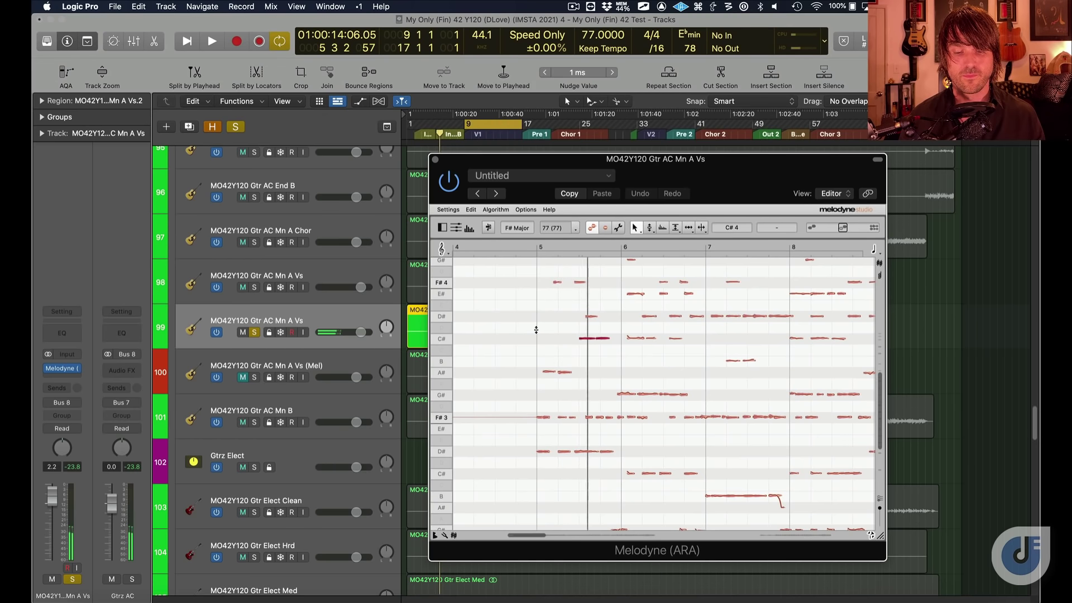
pyautogui.press('space')
pyautogui.moveTo(580, 338); pyautogui.dragTo(580, 369)
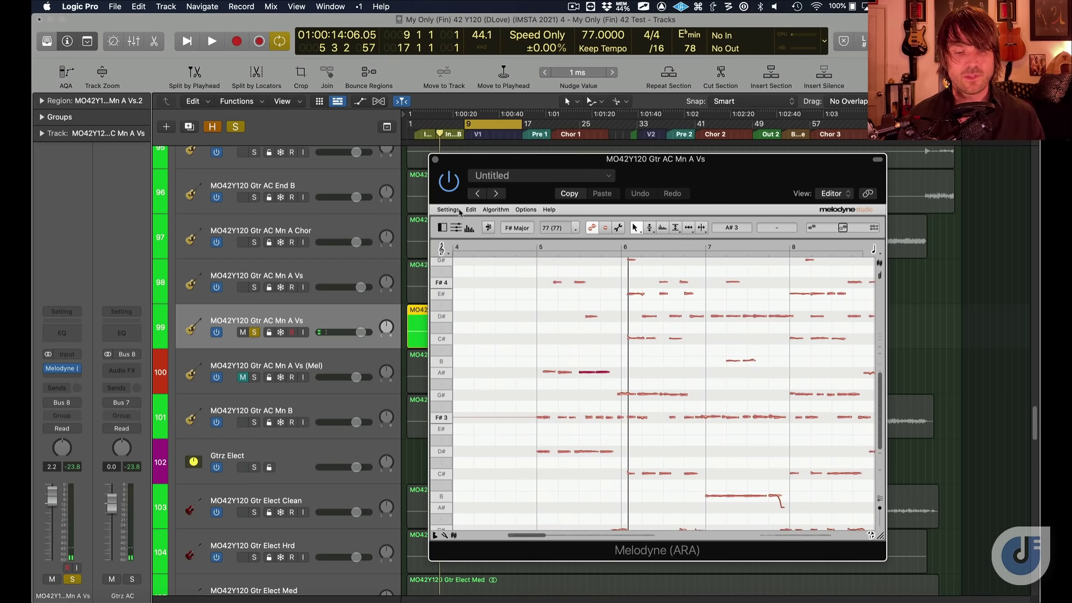
# Enlarge the Melodyne window to fill the screen and show the sound editor with its Harmonics view
pyautogui.moveTo(508, 160); pyautogui.dragTo(112, 20)
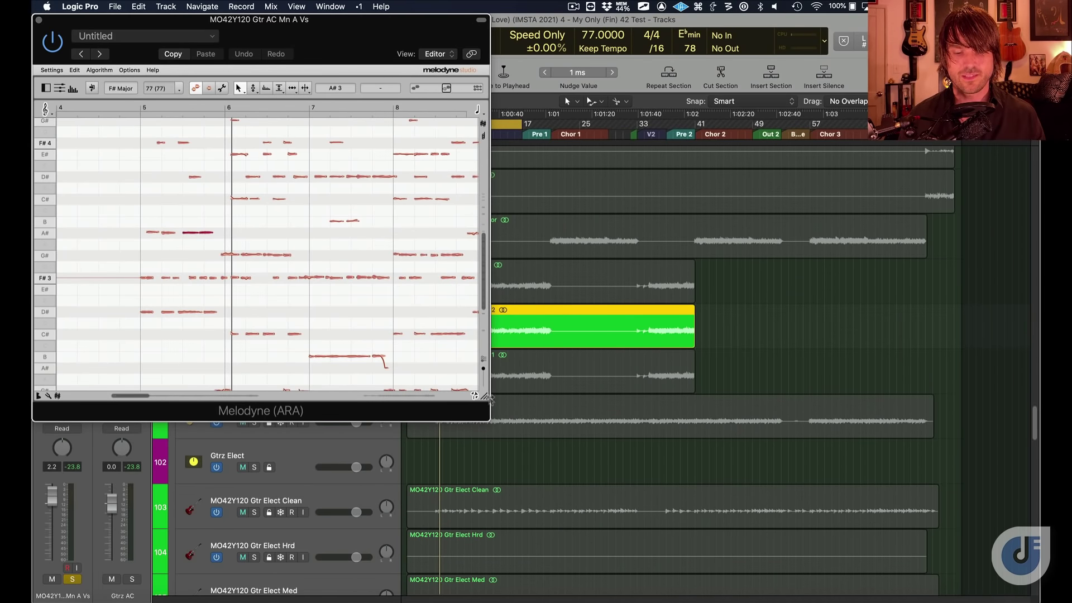
pyautogui.moveTo(578, 412); pyautogui.dragTo(1039, 583)
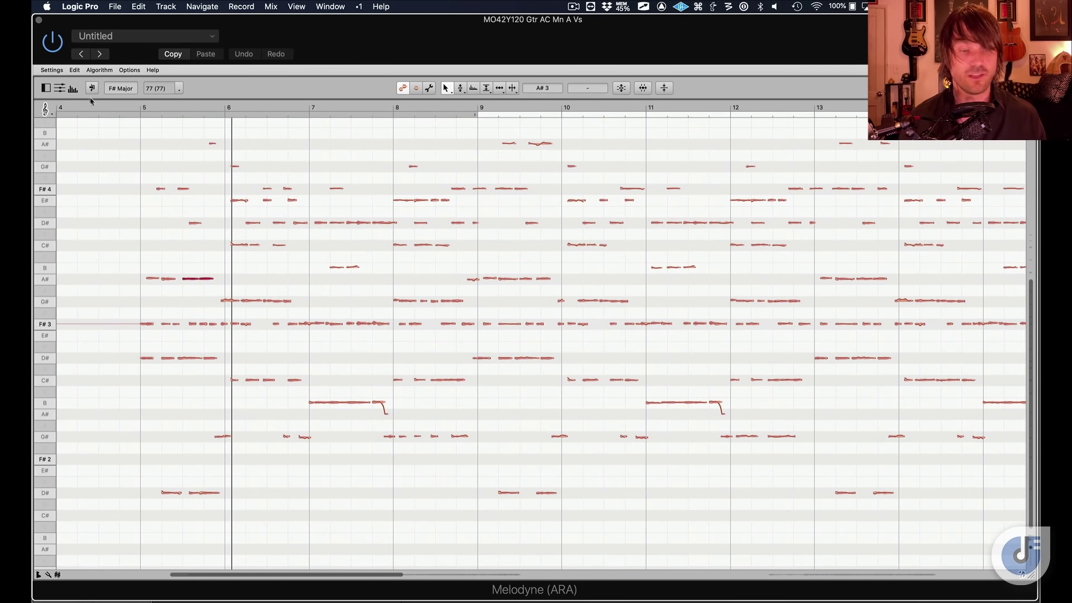
pyautogui.click(73, 89)
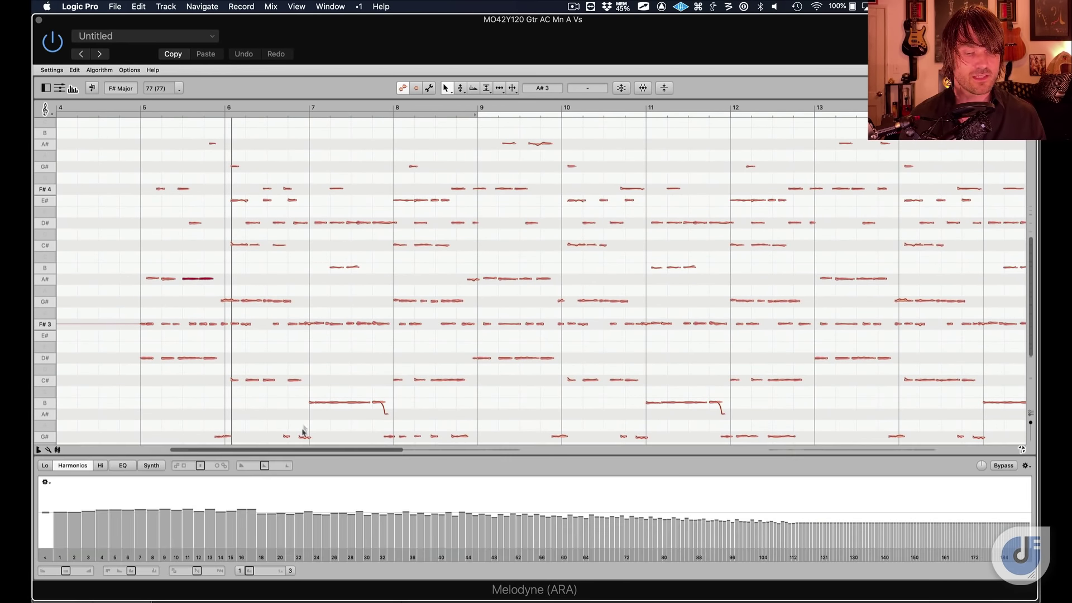
# Enlarge the sound editor's Harmonics view and, during playback, raise the first harmonic together with its octave harmonics well above the baseline
pyautogui.moveTo(311, 266); pyautogui.dragTo(311, 267)
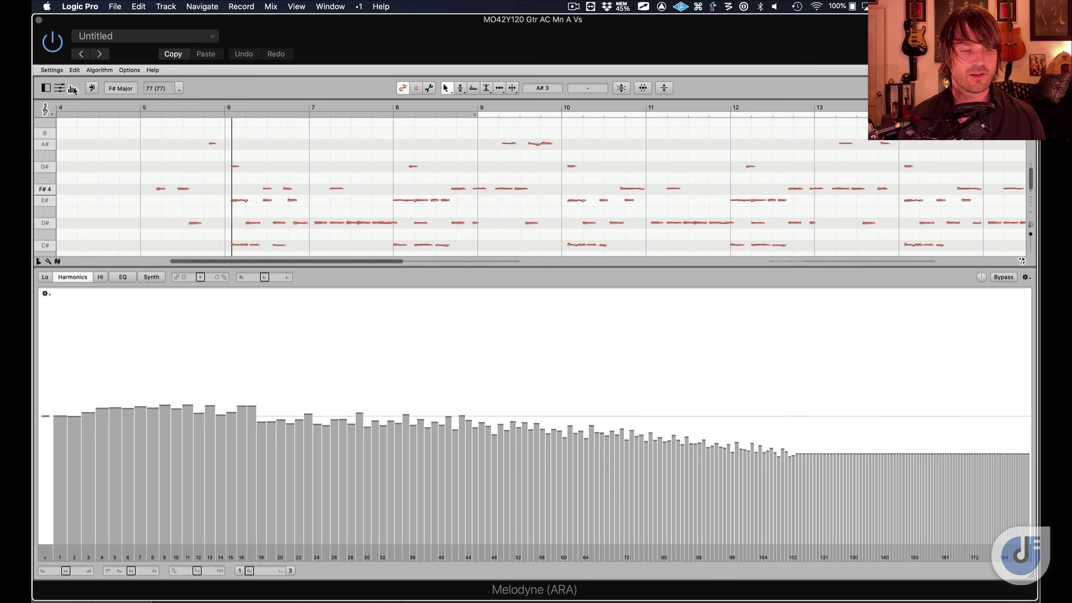
pyautogui.click(53, 325)
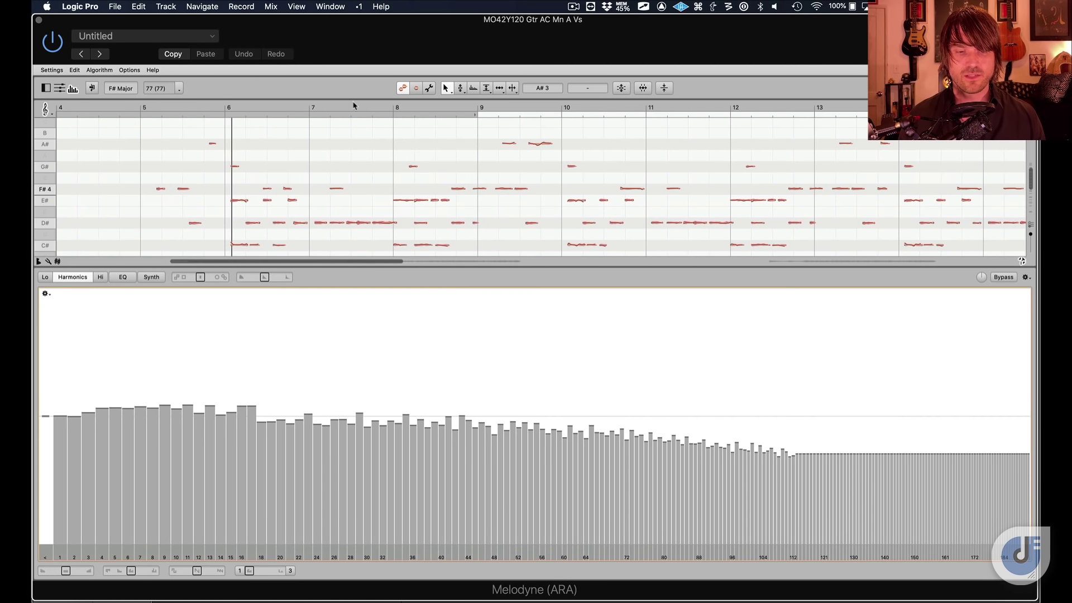
pyautogui.press('space')
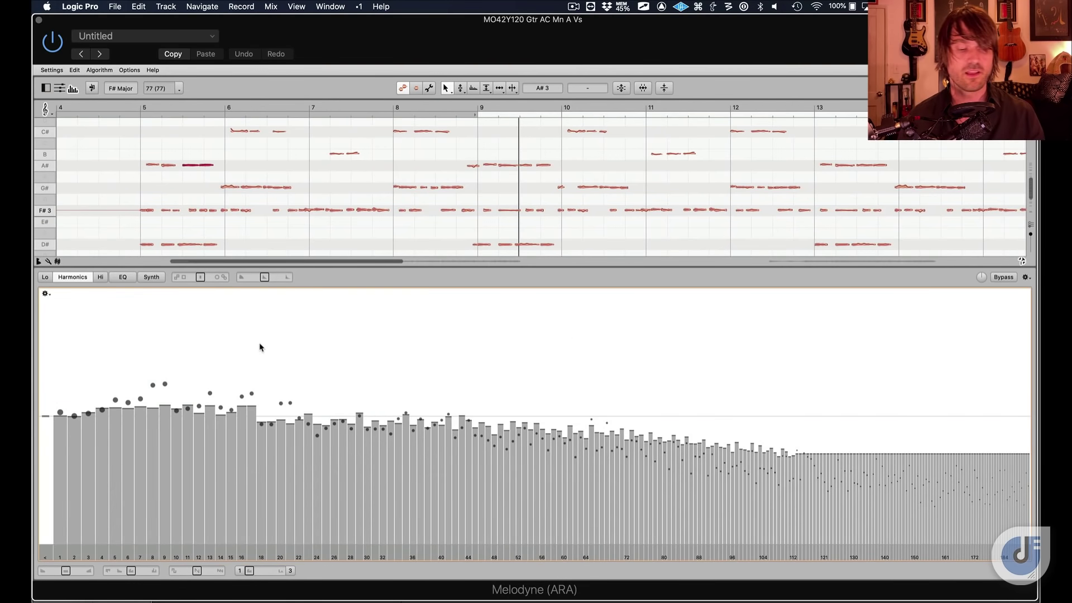
pyautogui.click(60, 441)
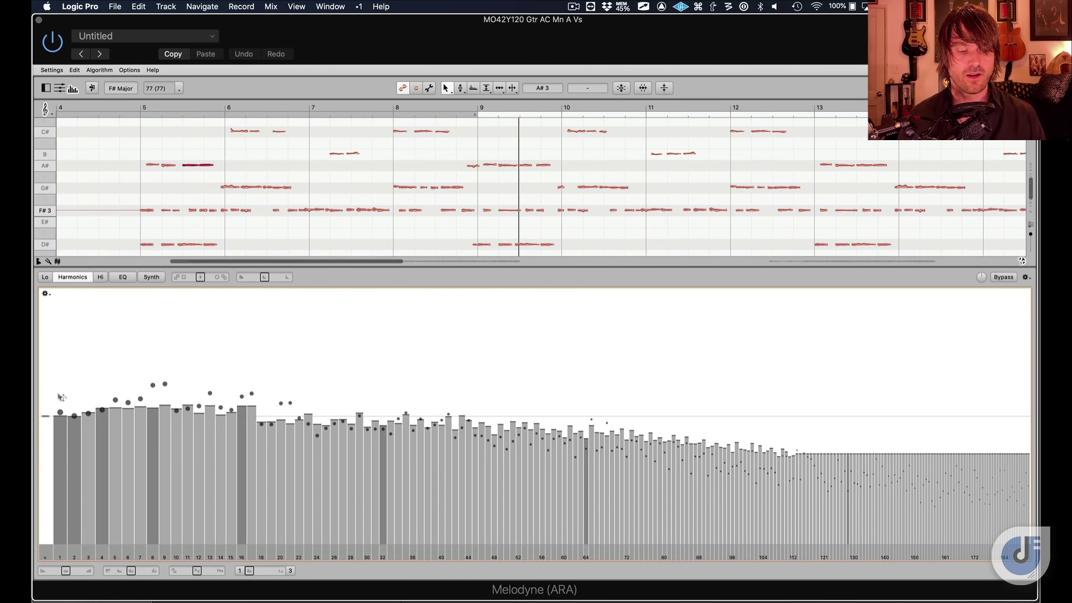
pyautogui.moveTo(60, 438); pyautogui.dragTo(60, 386)
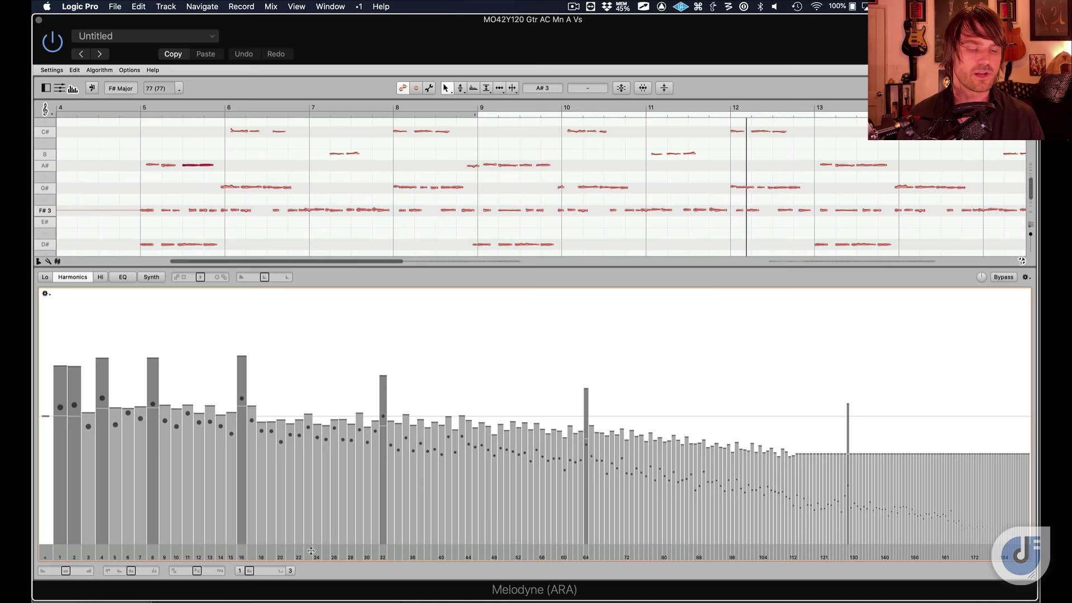
# Select the middle range of harmonics, roughly 24 to 44, and shift harmonics along the spectrum
pyautogui.moveTo(363, 552); pyautogui.dragTo(313, 546)
pyautogui.moveTo(326, 402); pyautogui.dragTo(471, 391)
pyautogui.moveTo(405, 553); pyautogui.dragTo(432, 553)
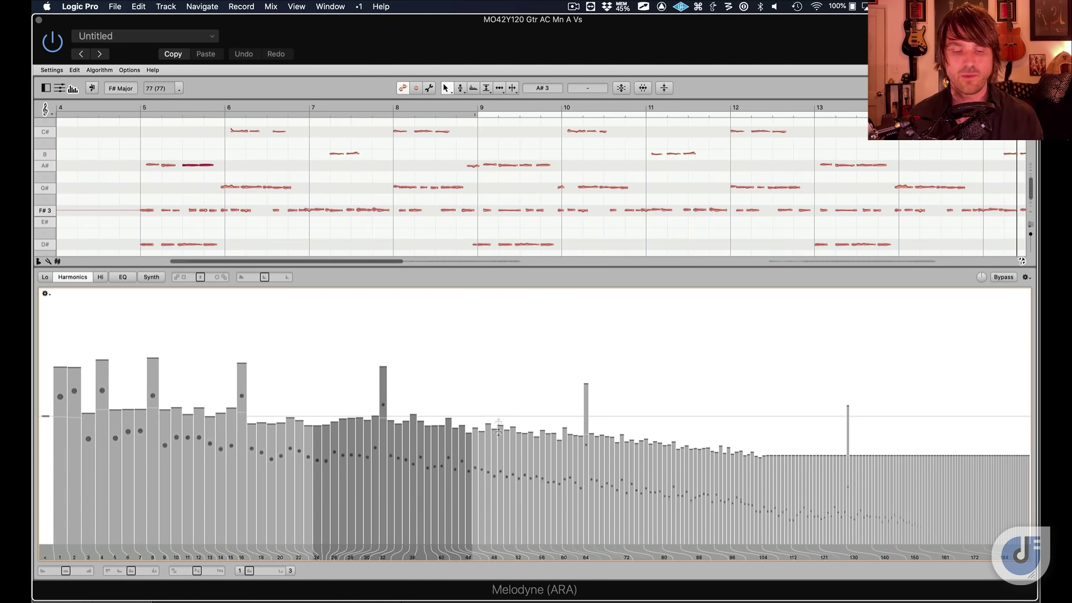
# Raise the level of the single harmonic just above 48, and of harmonics 10 to 12 as a group
pyautogui.click(501, 441)
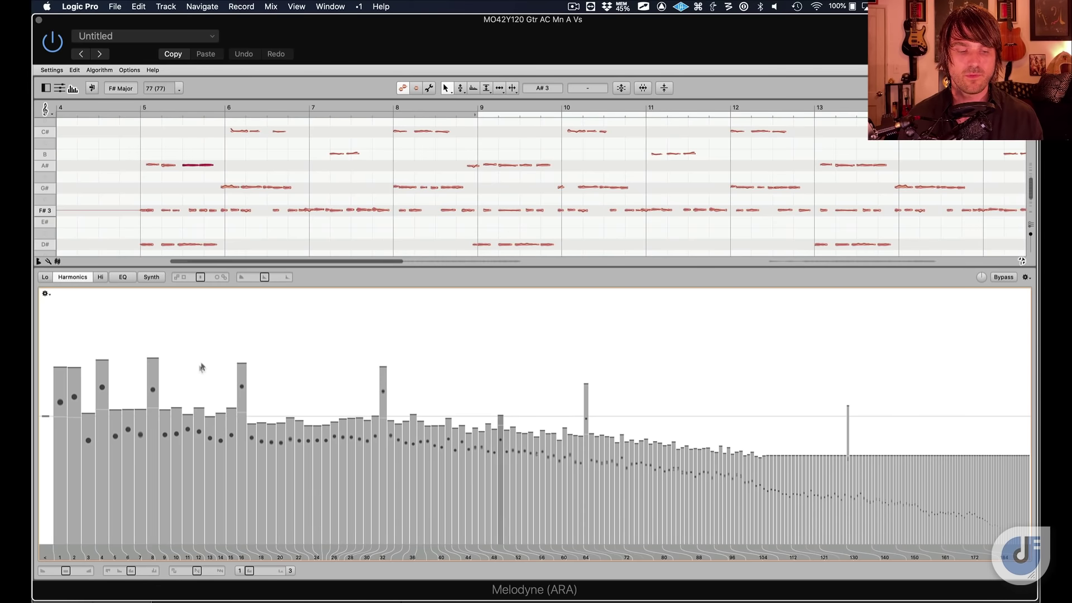
pyautogui.moveTo(203, 367); pyautogui.dragTo(172, 391)
pyautogui.moveTo(184, 435); pyautogui.dragTo(184, 403)
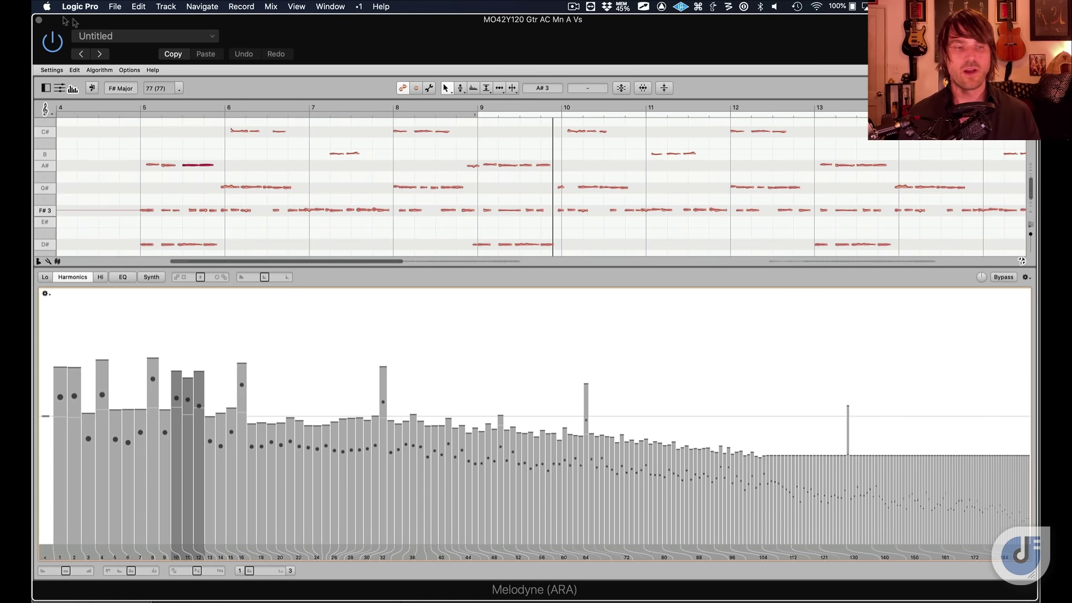
# Close Melodyne and compare the original guitar track 98 with the duplicate track 99, soloing each alone and finally both together
pyautogui.click(40, 22)
pyautogui.press('space')
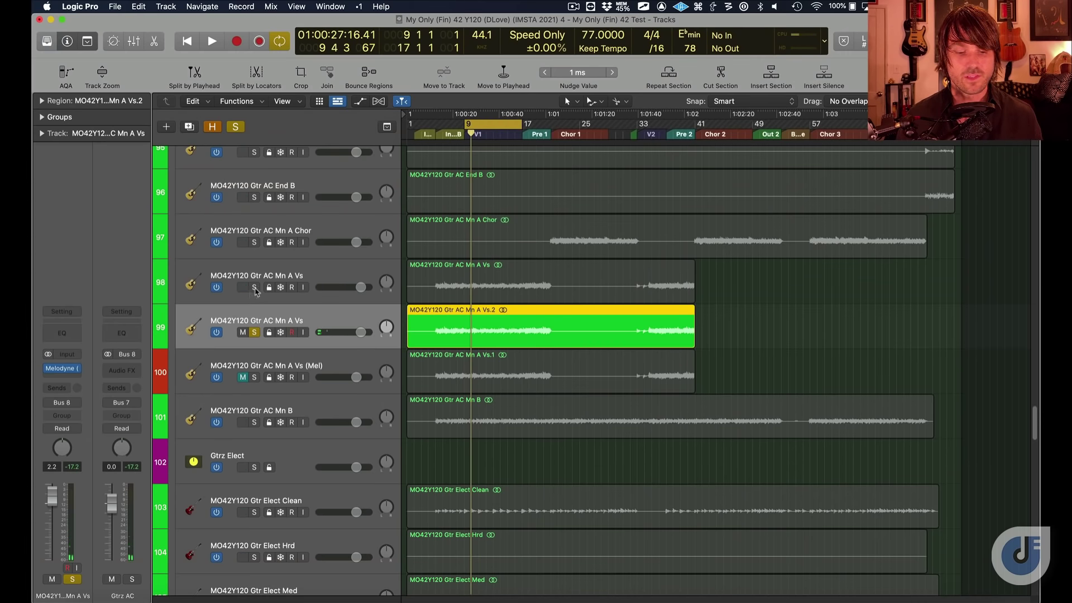
pyautogui.keyDown('alt'); pyautogui.click(254, 287); pyautogui.keyUp('alt')
pyautogui.press('space')
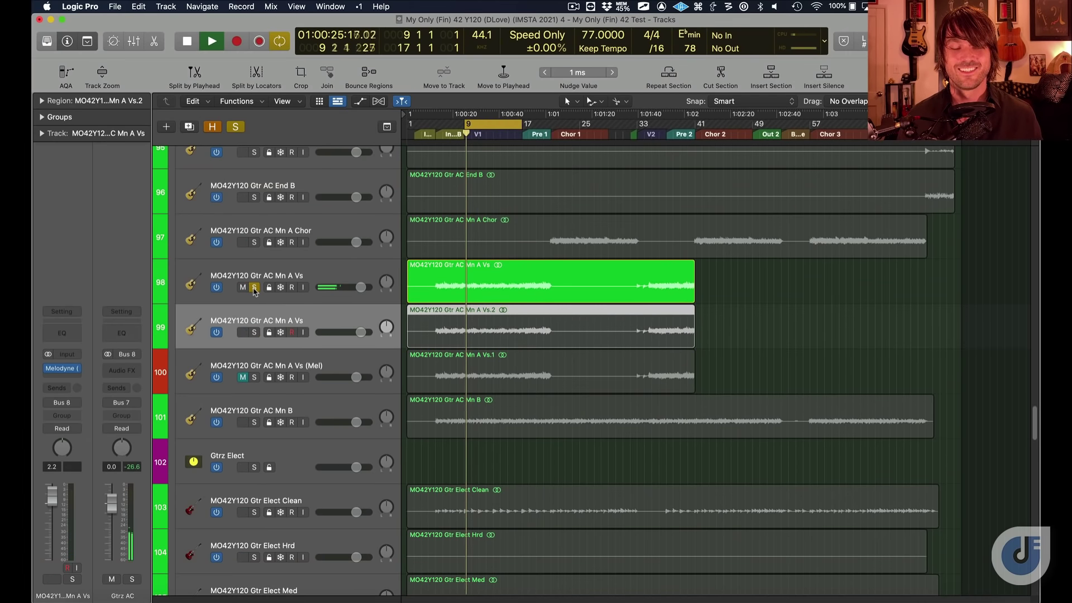
pyautogui.keyDown('alt'); pyautogui.click(254, 332); pyautogui.keyUp('alt')
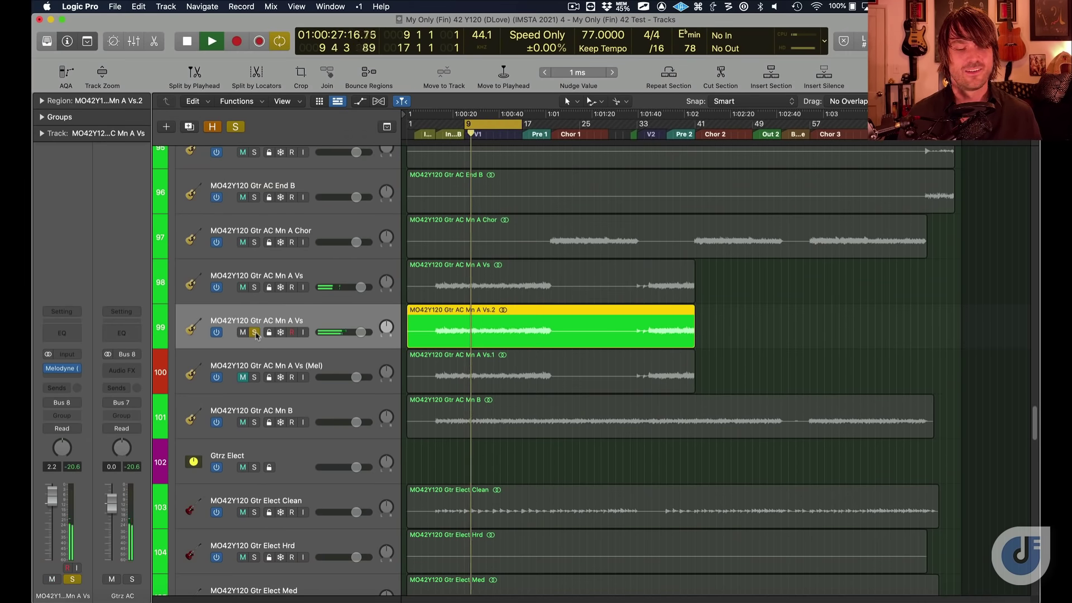
pyautogui.click(255, 287)
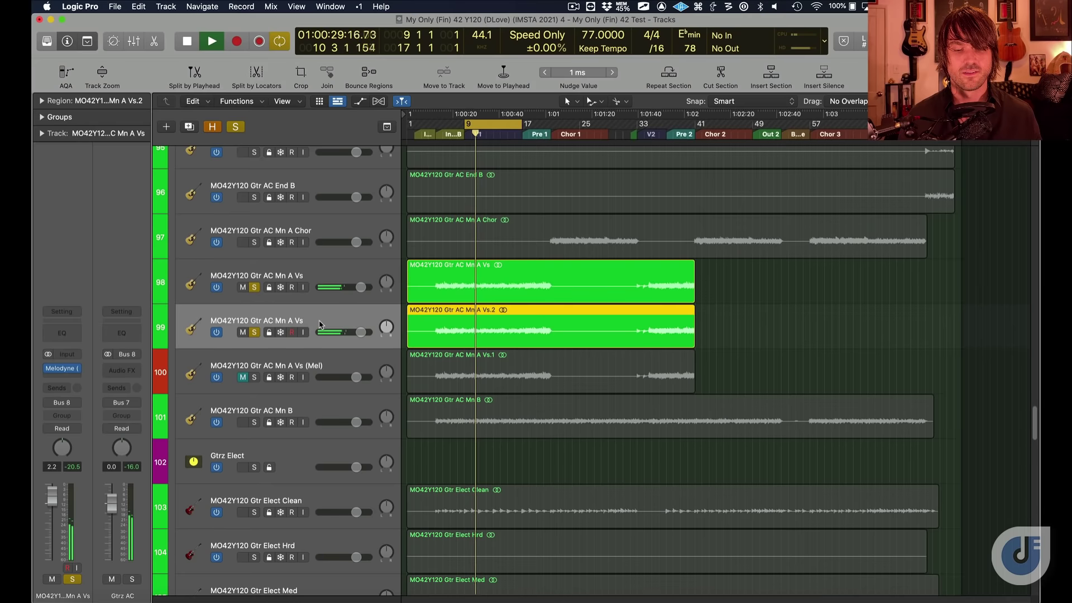
pyautogui.press('space')
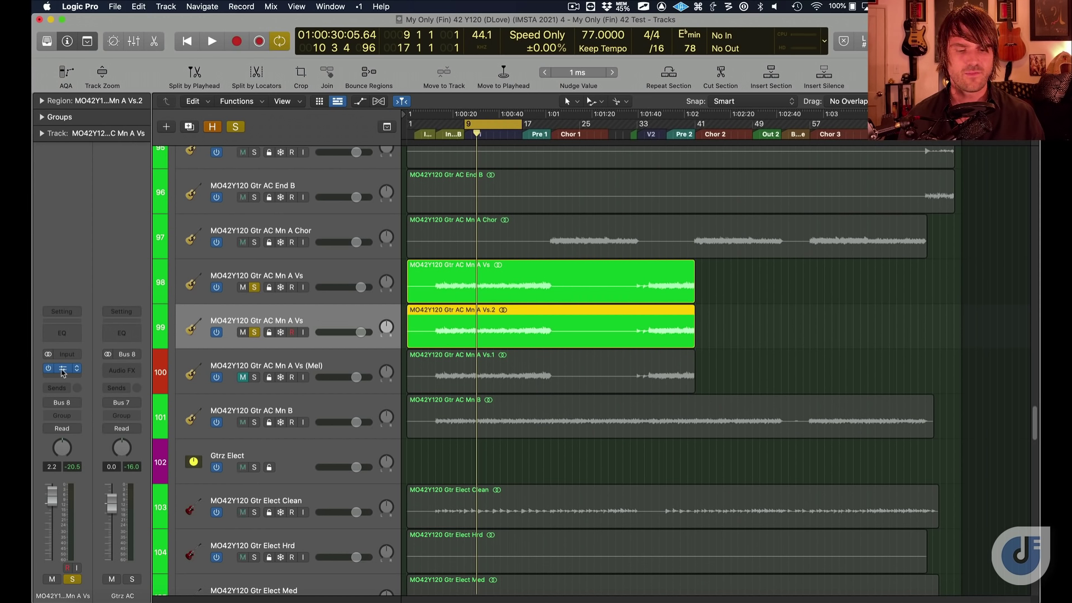
# Reopen Melodyne on the duplicate guitar track, examine the Synth view, and play the edited sound with the Harmonics view showing
pyautogui.doubleClick(411, 268)
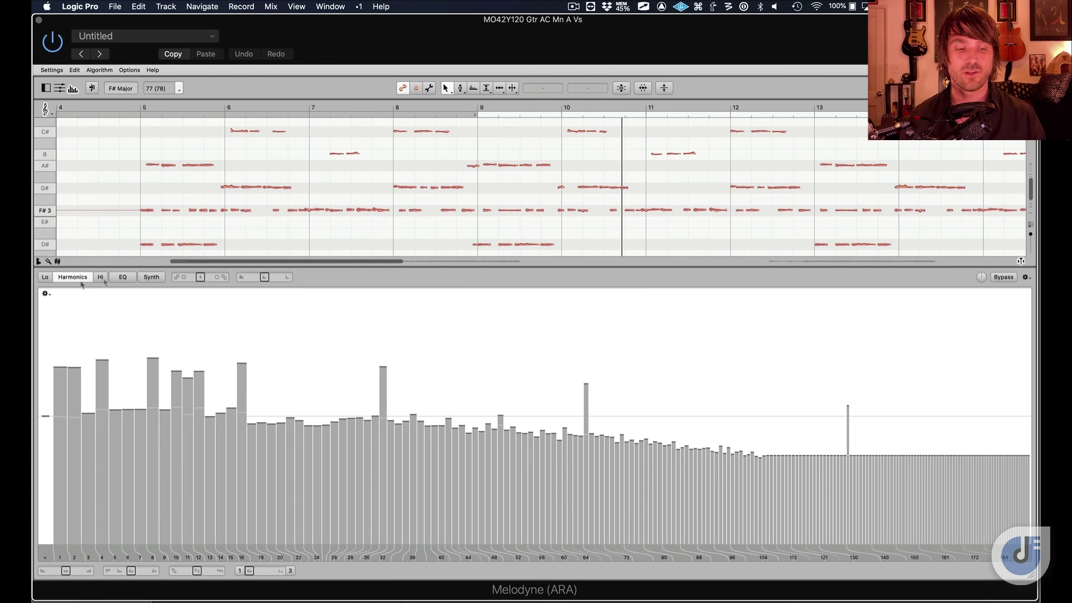
pyautogui.click(150, 279)
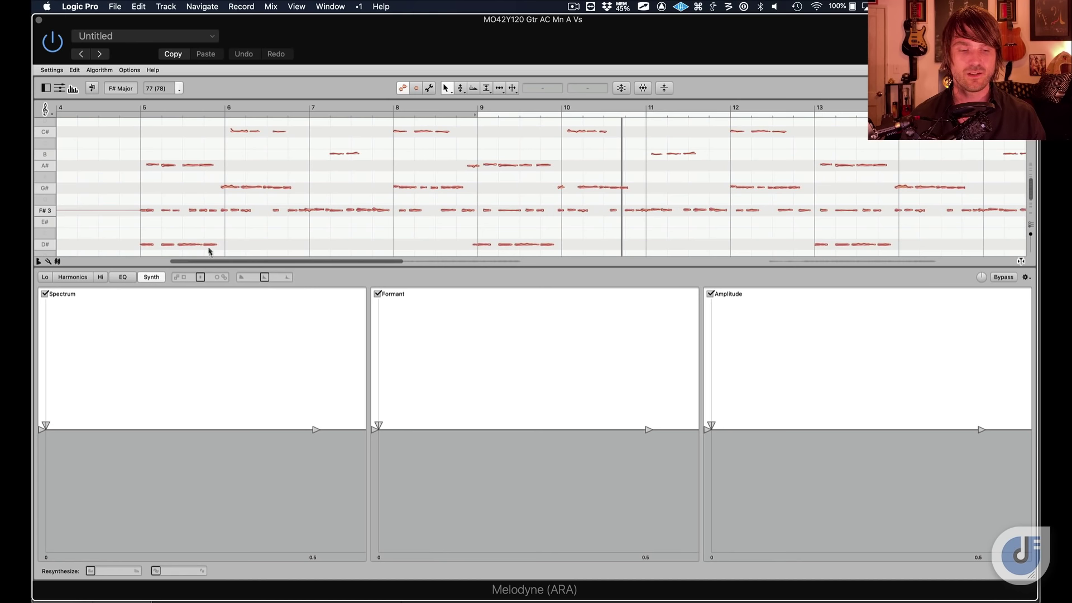
pyautogui.moveTo(265, 277); pyautogui.dragTo(261, 281)
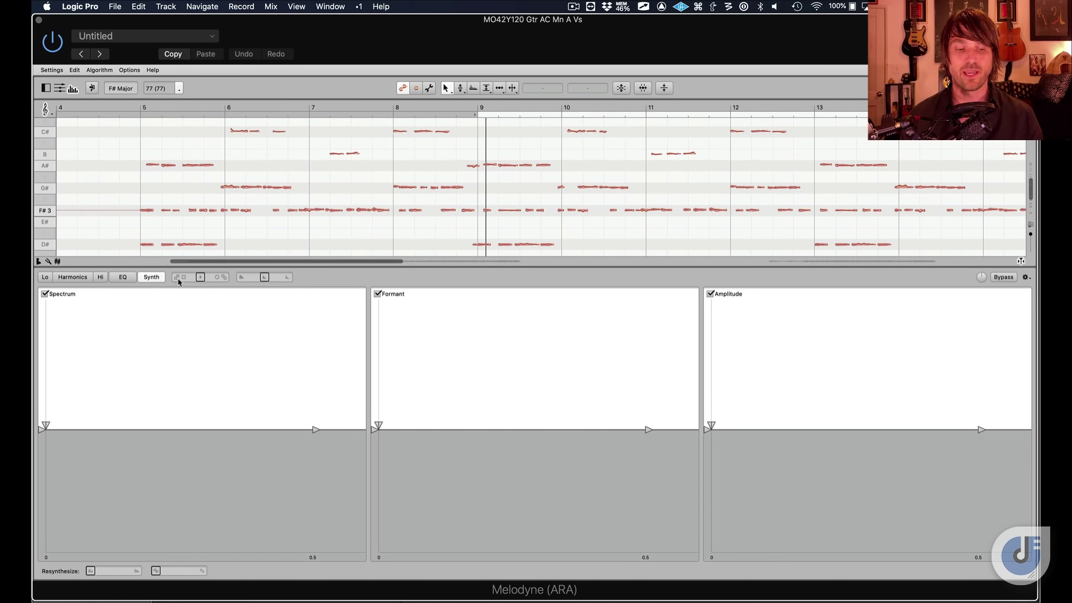
pyautogui.click(78, 277)
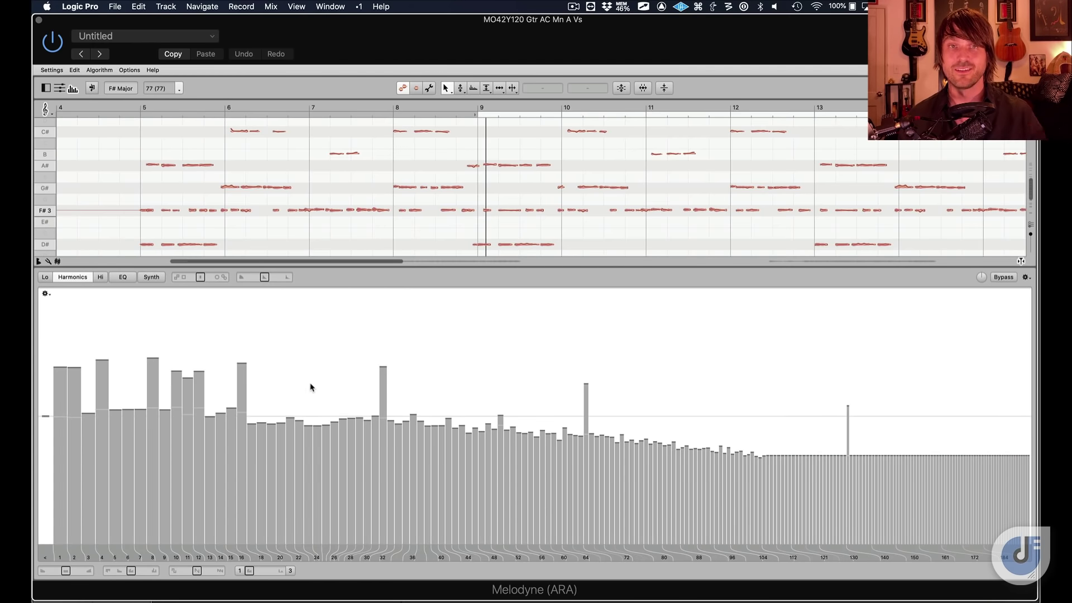
pyautogui.press('space')
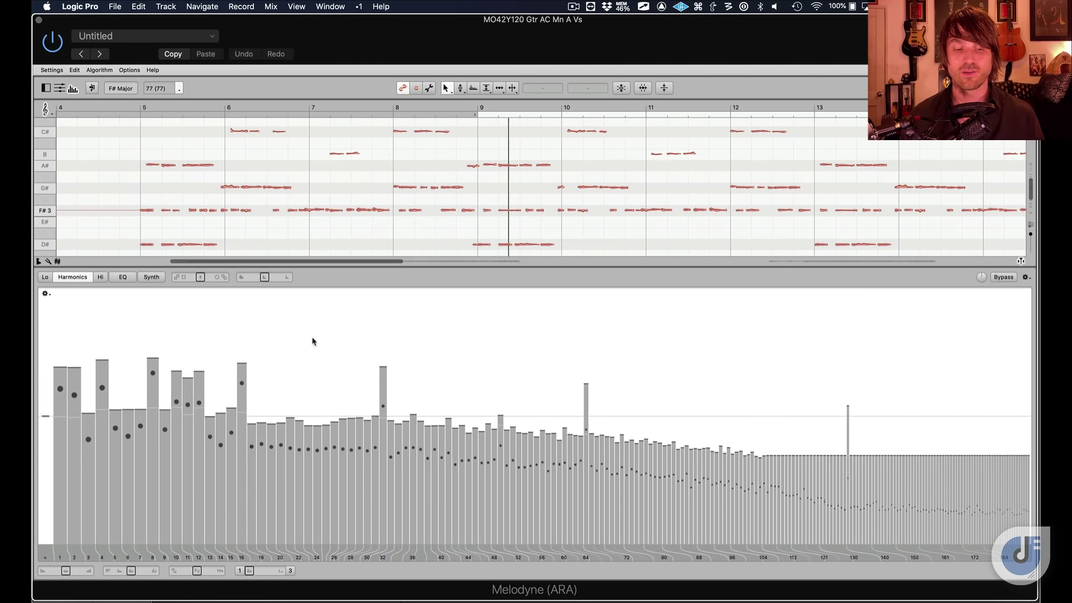
# Lower the sound editor's two overall macro controls and slightly brighten the higher harmonics
pyautogui.moveTo(264, 278); pyautogui.dragTo(252, 280)
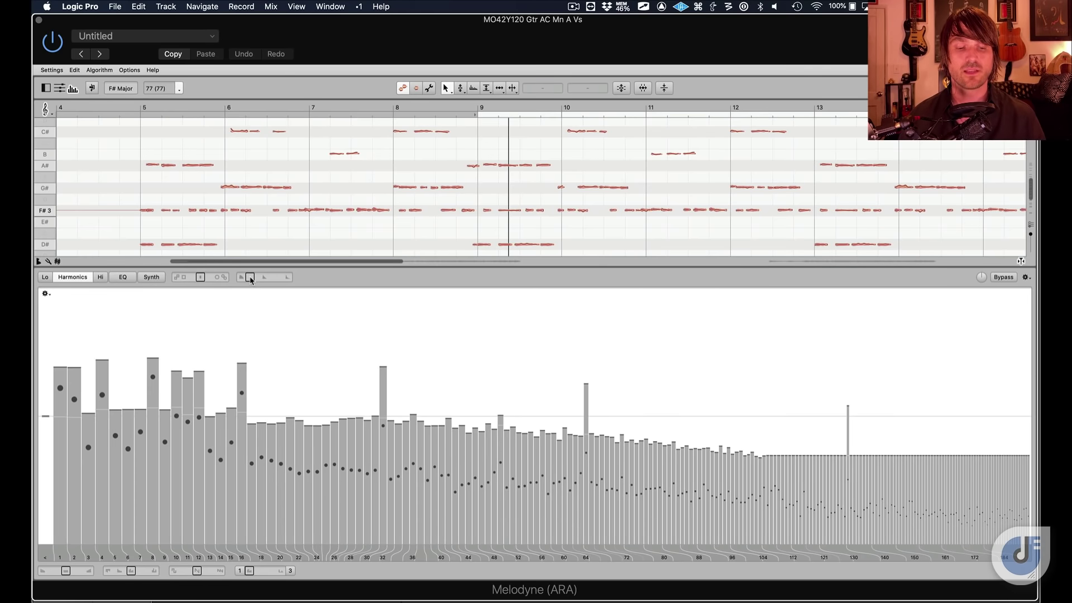
pyautogui.moveTo(250, 280)
pyautogui.mouseDown()
pyautogui.moveTo(234, 278)
pyautogui.moveTo(254, 279)
pyautogui.mouseUp()
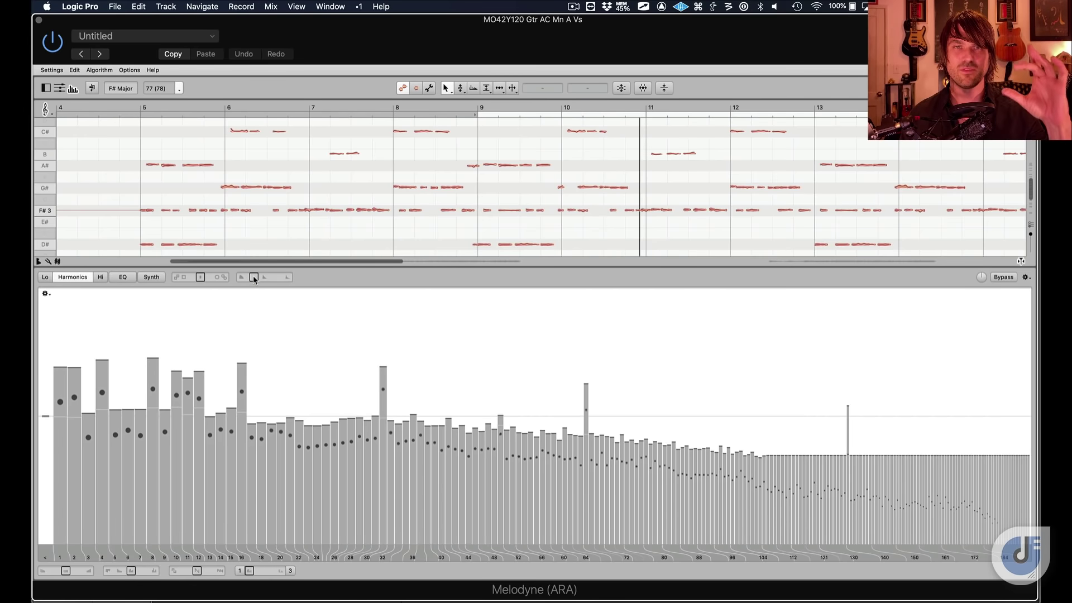
pyautogui.moveTo(202, 278)
pyautogui.mouseDown()
pyautogui.moveTo(190, 278)
pyautogui.moveTo(217, 278)
pyautogui.moveTo(193, 278)
pyautogui.mouseUp()
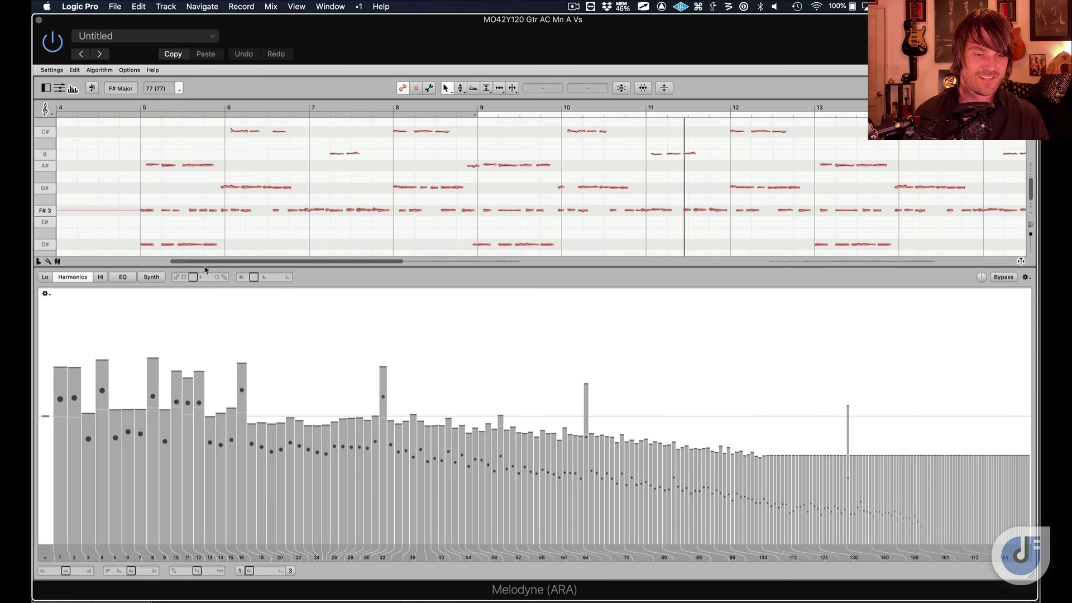
pyautogui.moveTo(71, 576)
pyautogui.moveTo(72, 576); pyautogui.dragTo(74, 576)
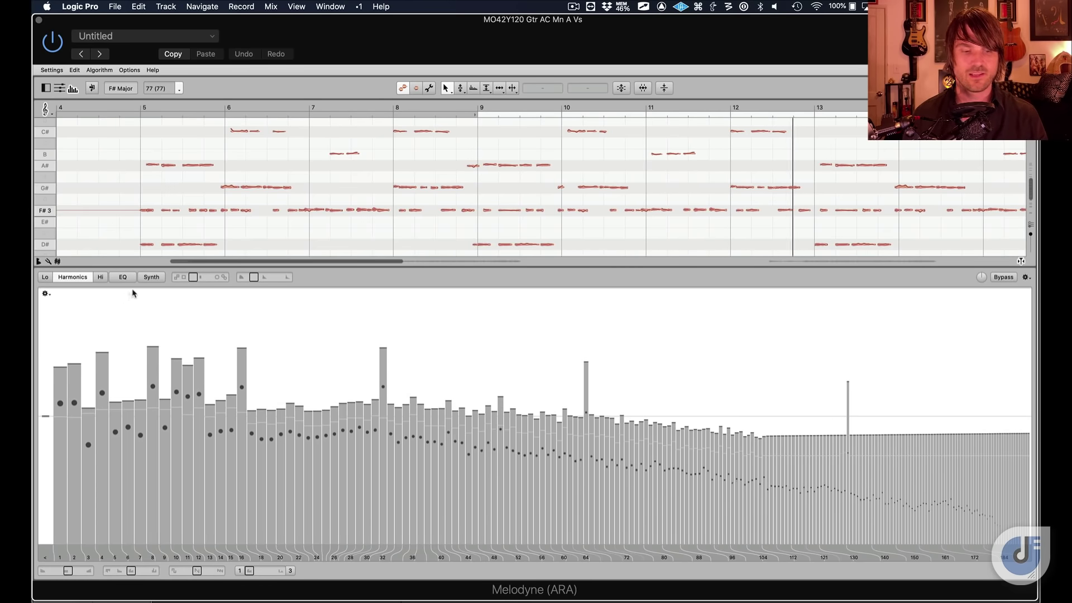
# Show the Synth view and increase both Resynthesize settings, the first almost to maximum and the second to about a third
pyautogui.click(149, 279)
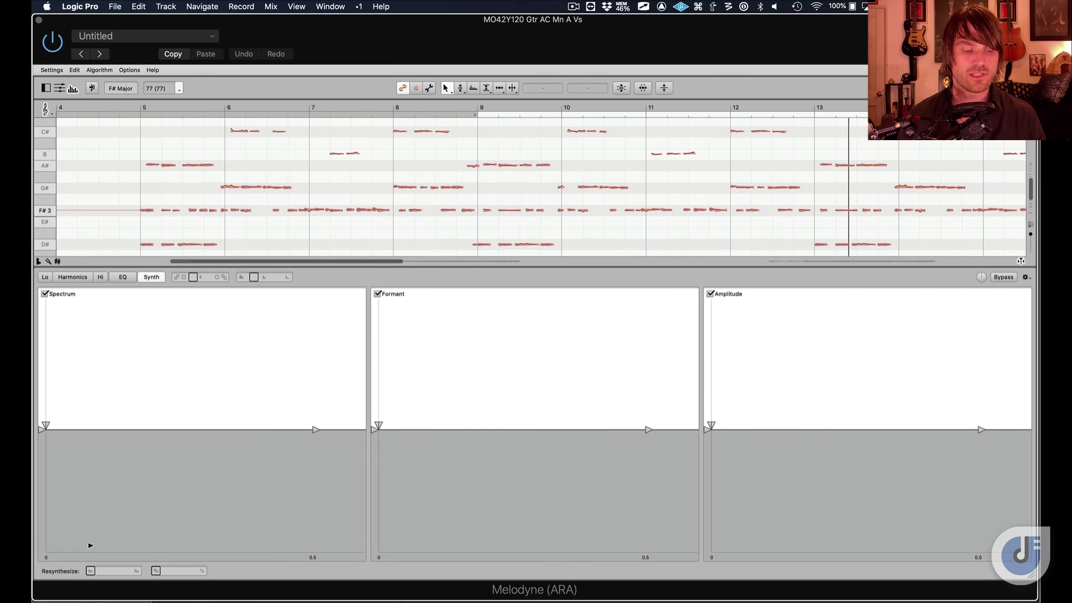
pyautogui.moveTo(93, 572); pyautogui.dragTo(138, 578)
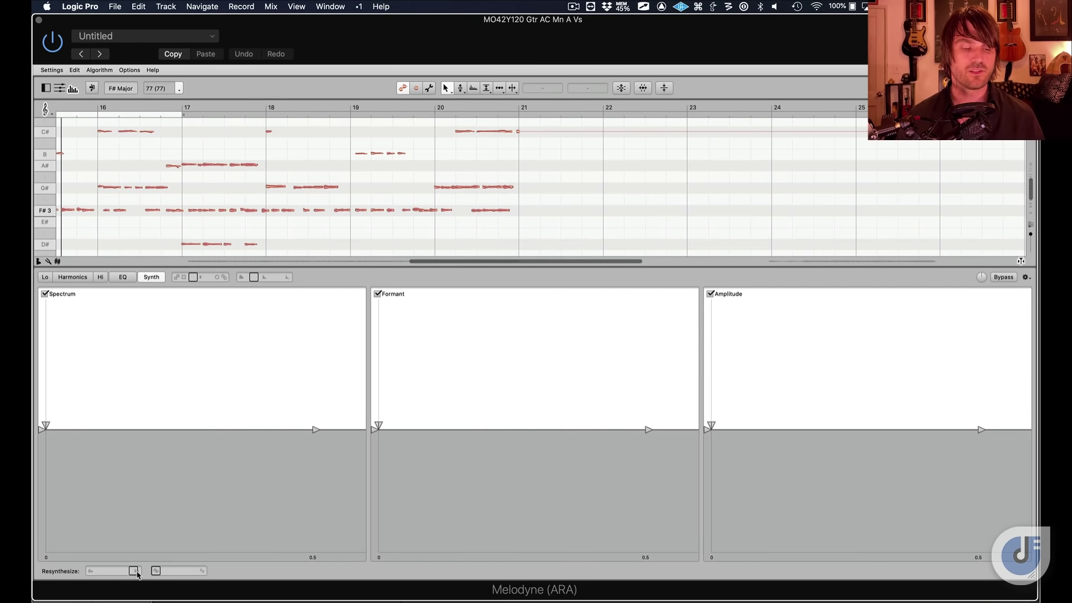
pyautogui.click(137, 575)
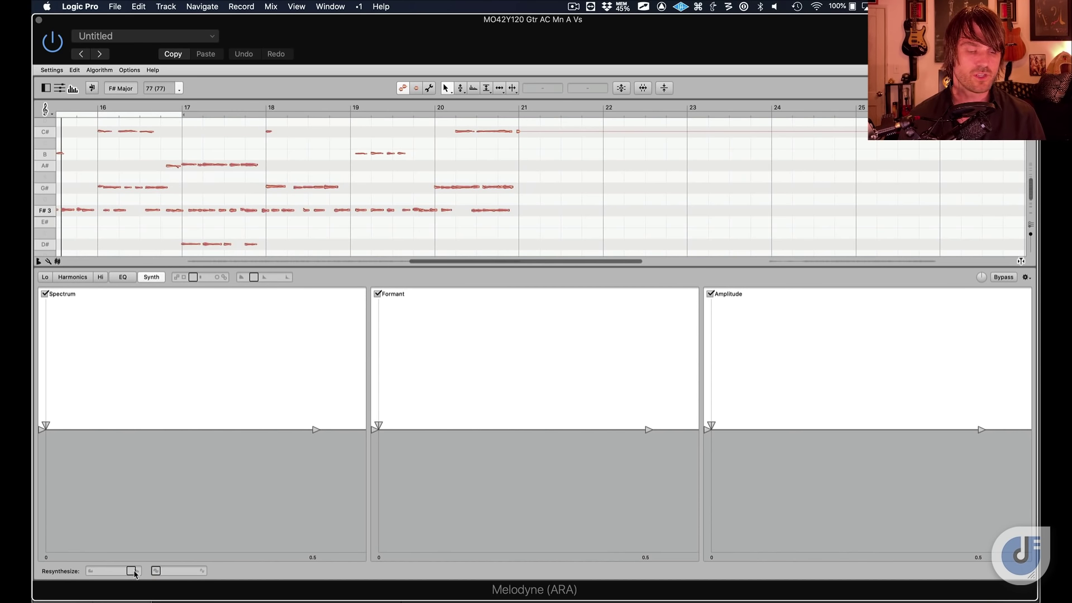
pyautogui.moveTo(159, 573); pyautogui.dragTo(175, 575)
# Shape the Amplitude envelope with a high start, a dip and a raised sustain, and give the Formant envelope a raised, held start
pyautogui.moveTo(708, 426); pyautogui.dragTo(711, 550)
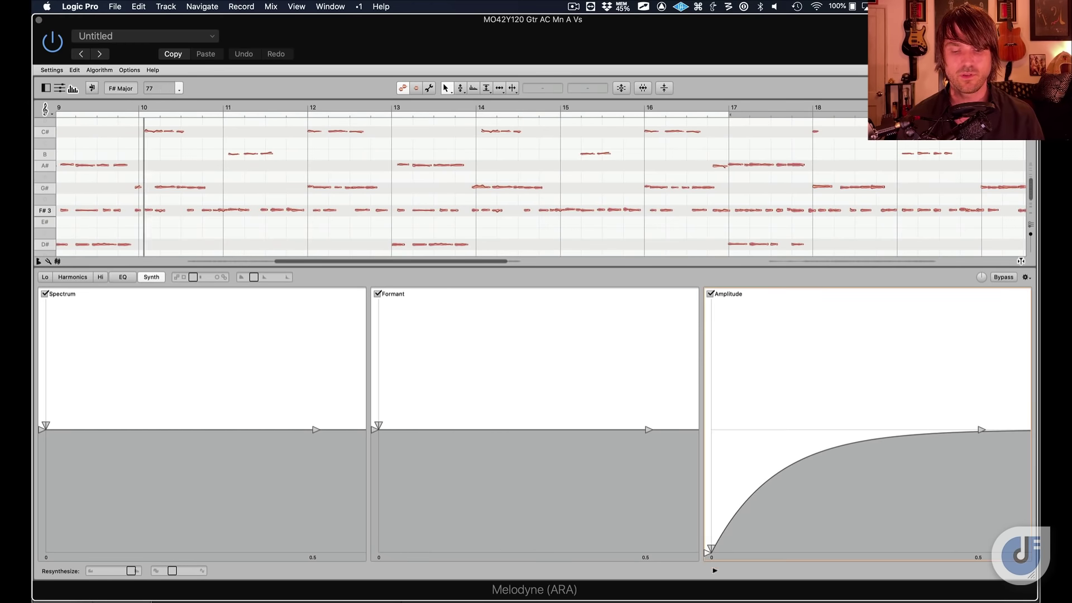
pyautogui.moveTo(981, 429); pyautogui.dragTo(989, 374)
pyautogui.moveTo(710, 549); pyautogui.dragTo(737, 549)
pyautogui.moveTo(378, 426)
pyautogui.mouseDown()
pyautogui.moveTo(379, 379)
pyautogui.moveTo(402, 367)
pyautogui.moveTo(391, 352)
pyautogui.moveTo(420, 353)
pyautogui.mouseUp()
pyautogui.moveTo(707, 553); pyautogui.dragTo(708, 359)
pyautogui.moveTo(737, 549); pyautogui.dragTo(782, 432)
pyautogui.moveTo(990, 374); pyautogui.dragTo(995, 406)
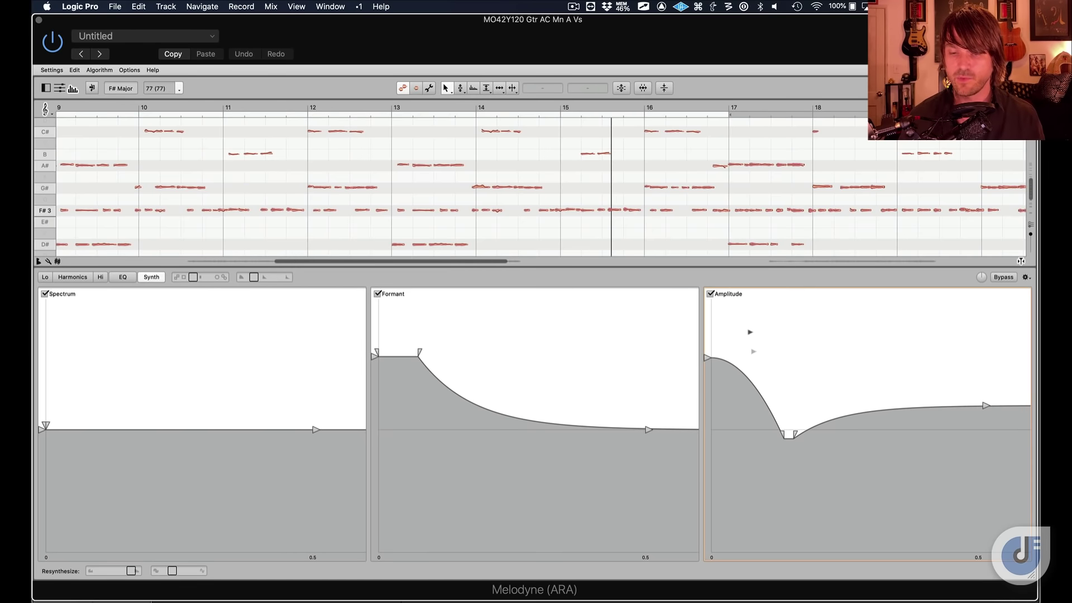
pyautogui.moveTo(709, 356); pyautogui.dragTo(712, 353)
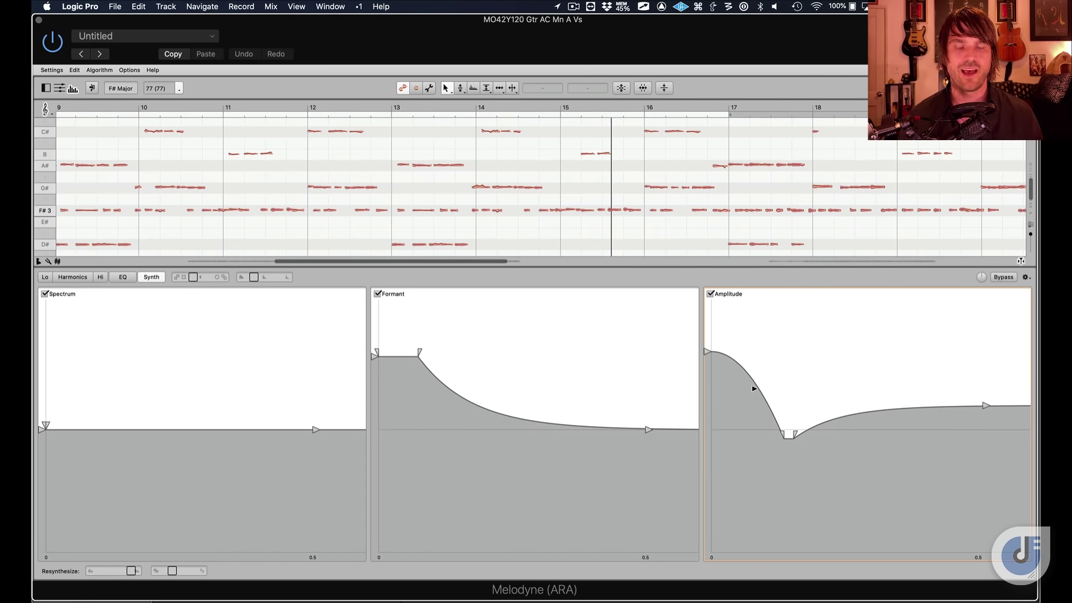
# Lengthen the Formant envelope's raised hold, make the Spectrum envelope rise to a higher sustain level, and close Melodyne
pyautogui.moveTo(376, 354); pyautogui.dragTo(496, 318)
pyautogui.moveTo(530, 338); pyautogui.dragTo(556, 361)
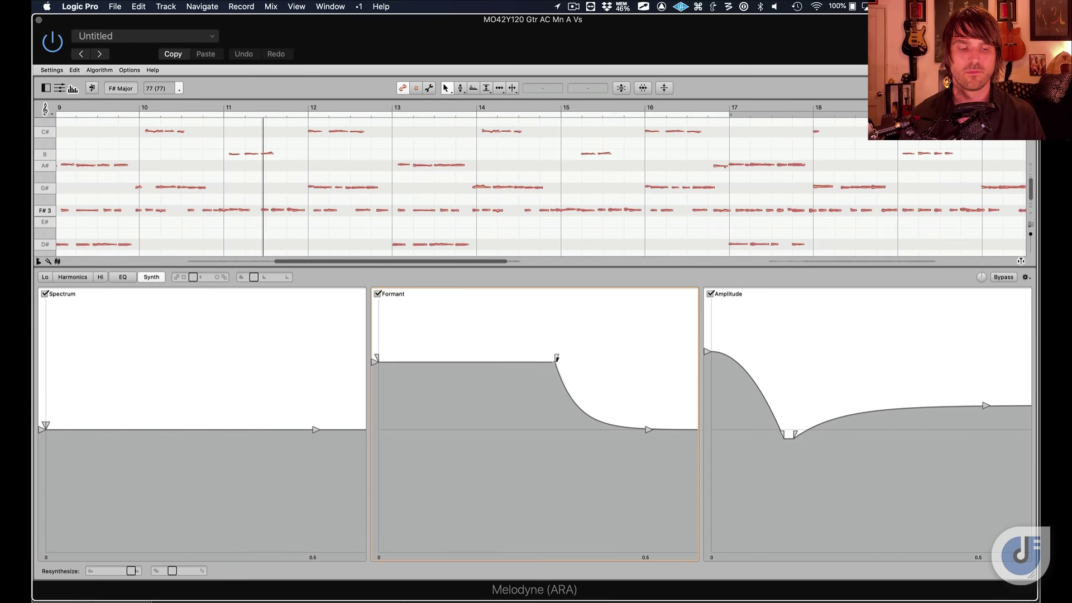
pyautogui.click(318, 417)
pyautogui.moveTo(315, 429); pyautogui.dragTo(256, 360)
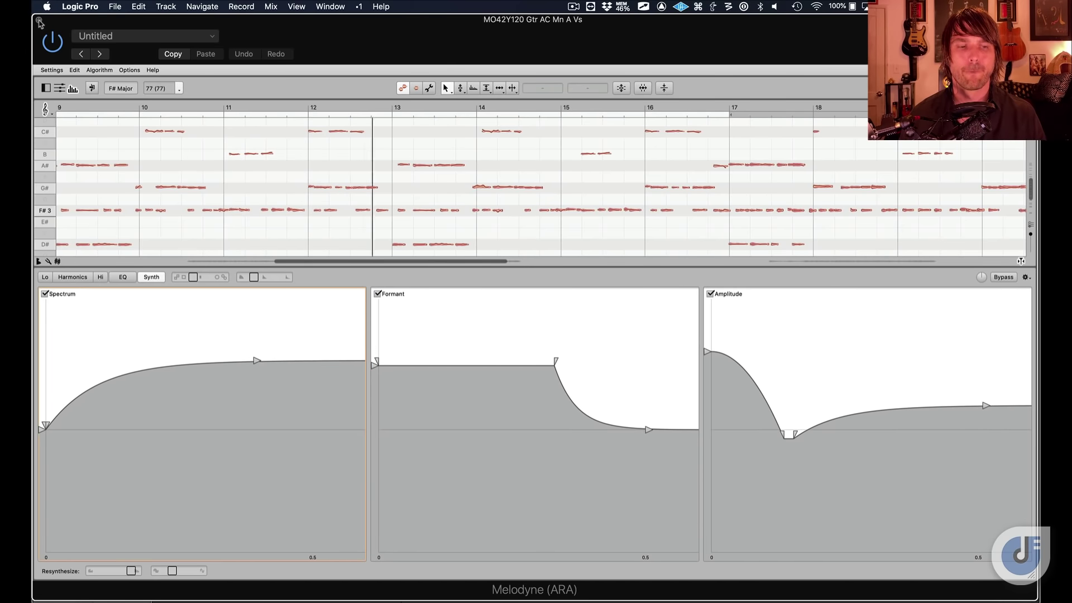
pyautogui.press('super+w')
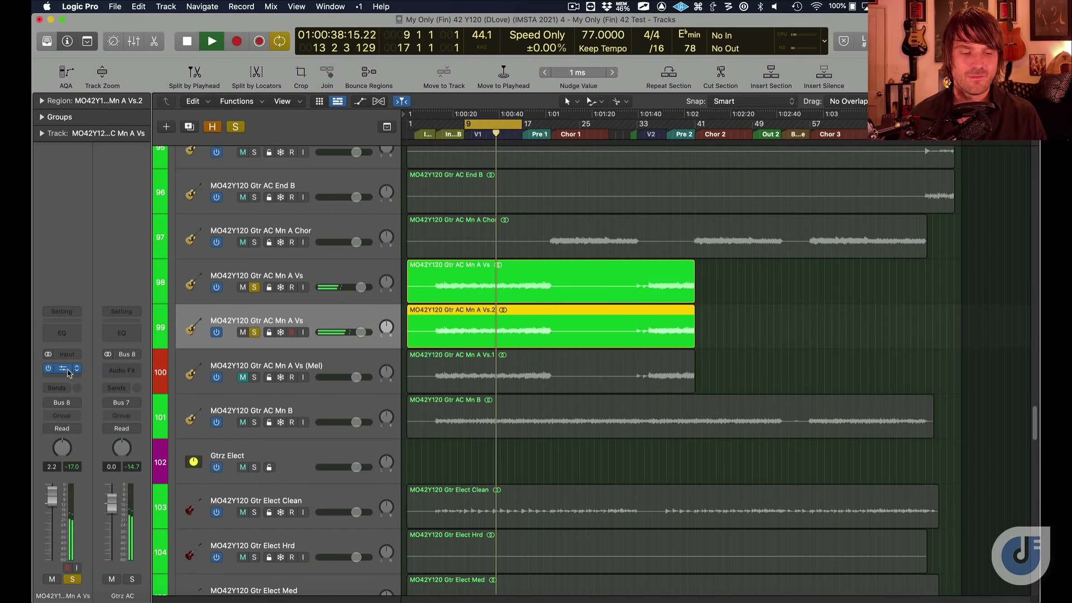
# Add ChromaVerb after Melodyne on the duplicated guitar track and choose the Bloomy room type
pyautogui.click(78, 368)
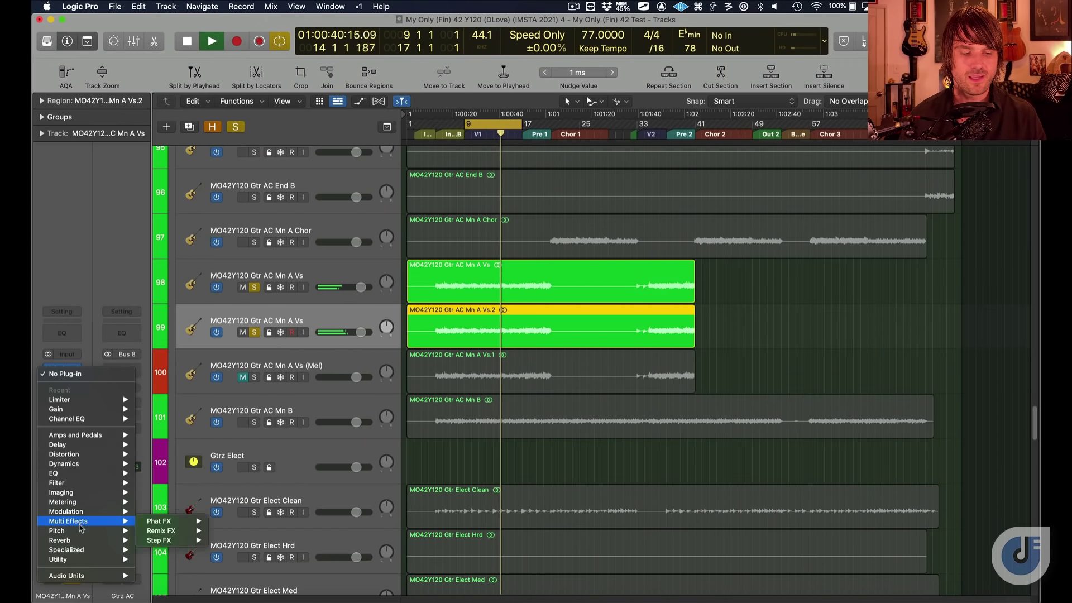
pyautogui.moveTo(84, 540)
pyautogui.click(186, 541)
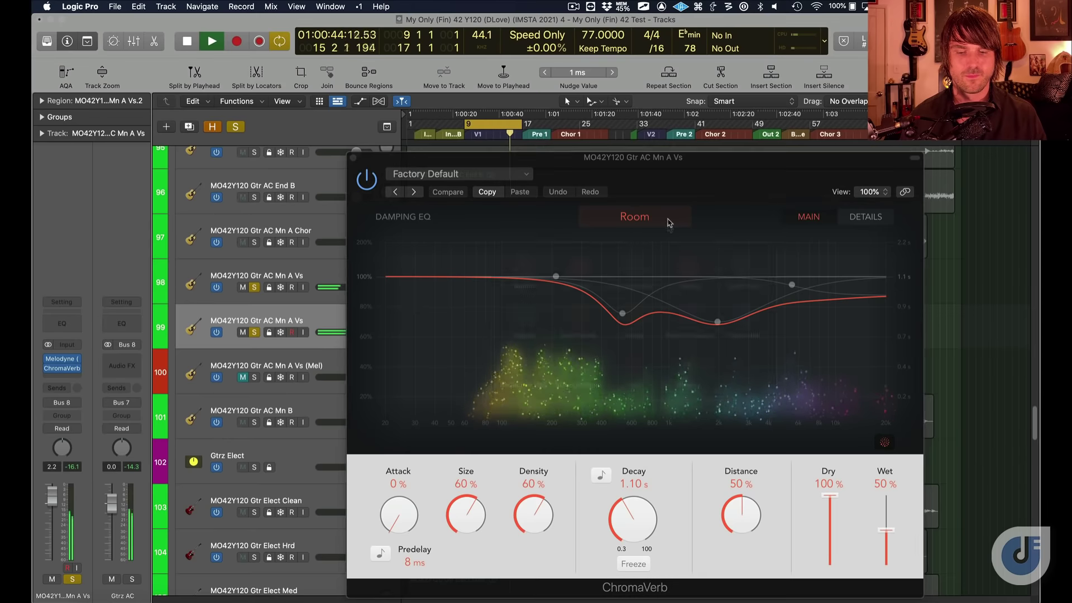
pyautogui.click(668, 220)
pyautogui.click(690, 367)
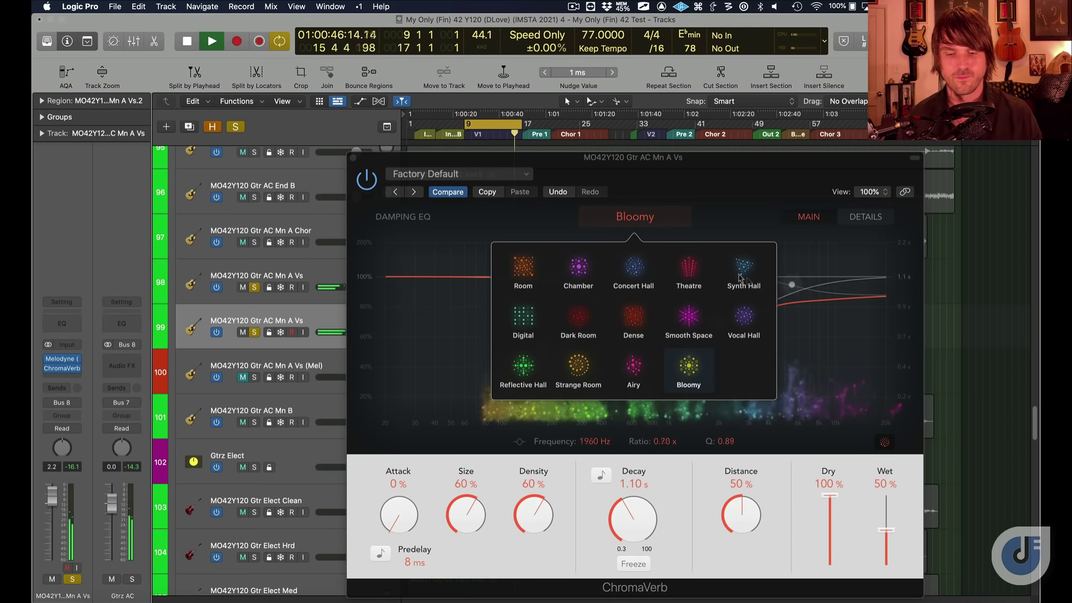
# Set the reverb's Dry level to 99%, lower its Wet level, and close ChromaVerb
pyautogui.click(830, 502)
pyautogui.moveTo(886, 529); pyautogui.dragTo(886, 544)
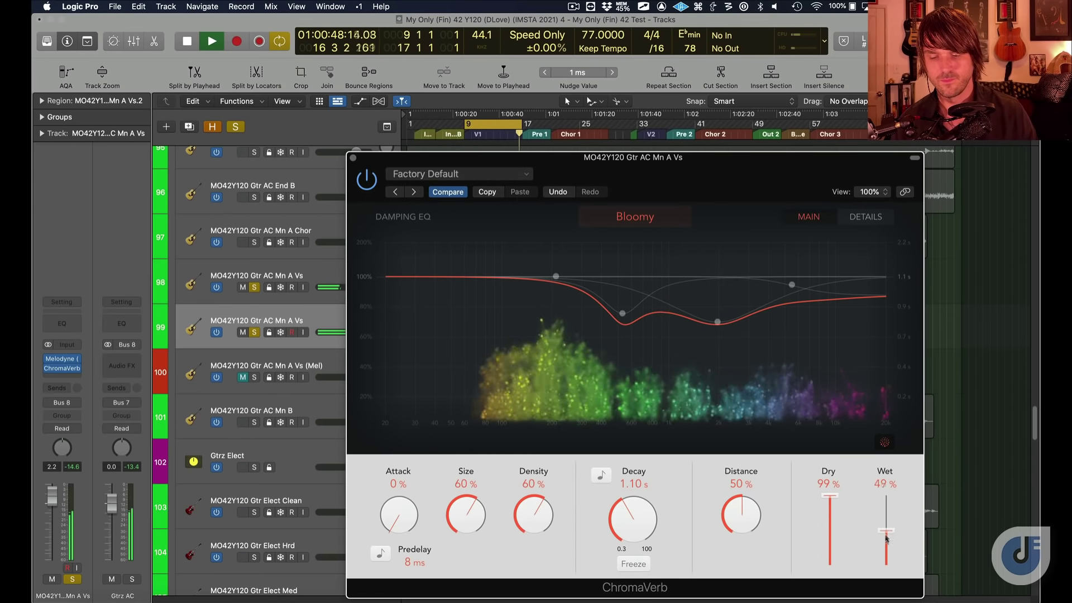
pyautogui.click(352, 158)
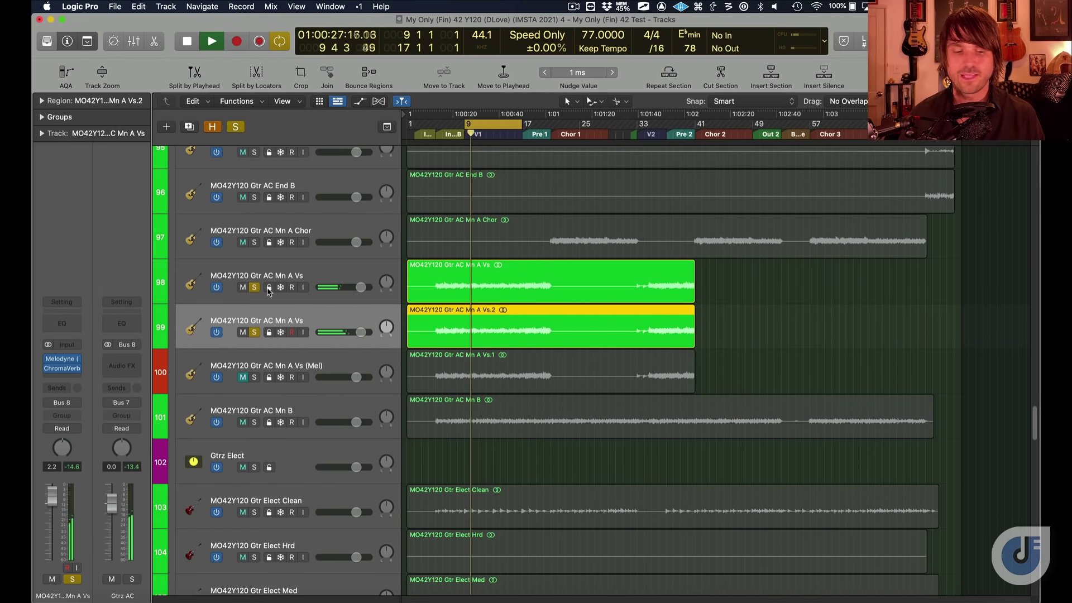
# Compare the two guitar tracks by toggling their solos, set the duplicate's volume to -1.5 dB, and leave only the duplicate soloed
pyautogui.press('s')
pyautogui.click(255, 299)
pyautogui.click(254, 287)
pyautogui.moveTo(361, 332); pyautogui.dragTo(353, 333)
pyautogui.click(254, 333)
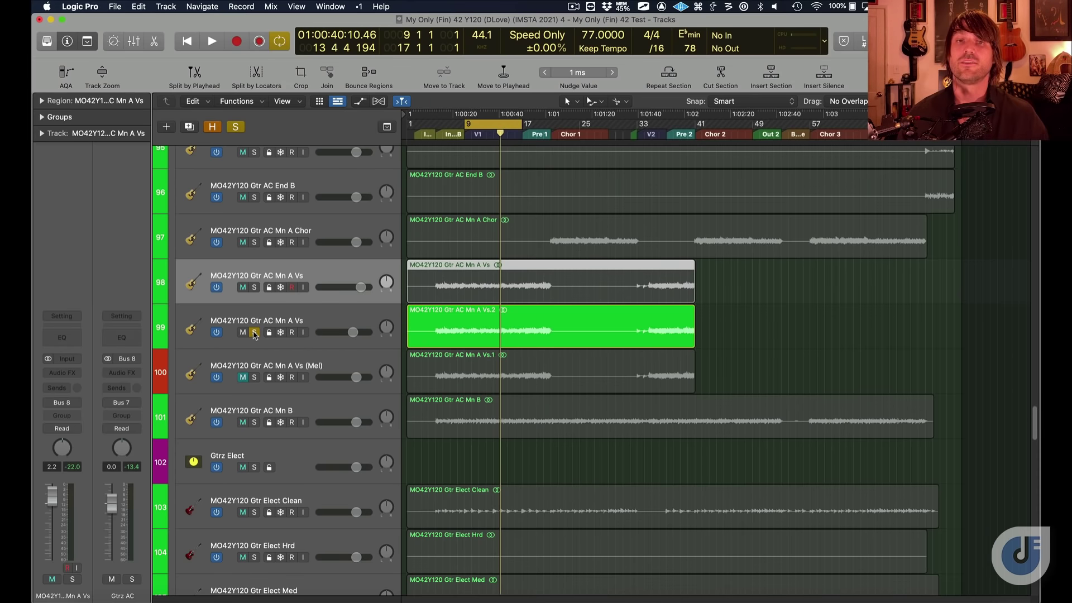
# Reopen Melodyne on the duplicated guitar track, show the sound editor's EQ view and start playback
pyautogui.click(370, 319)
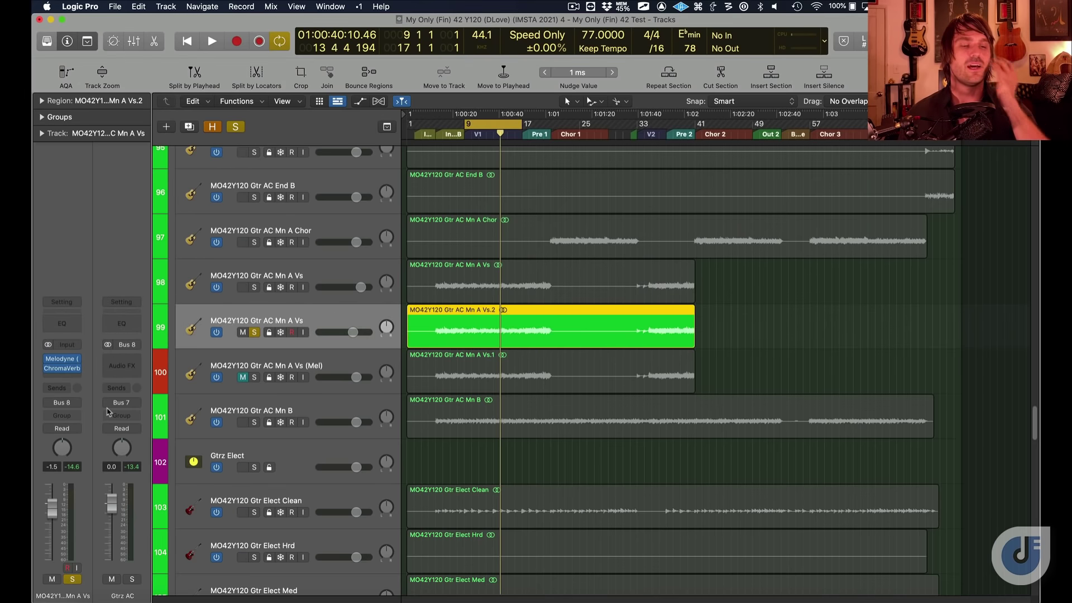
pyautogui.click(62, 361)
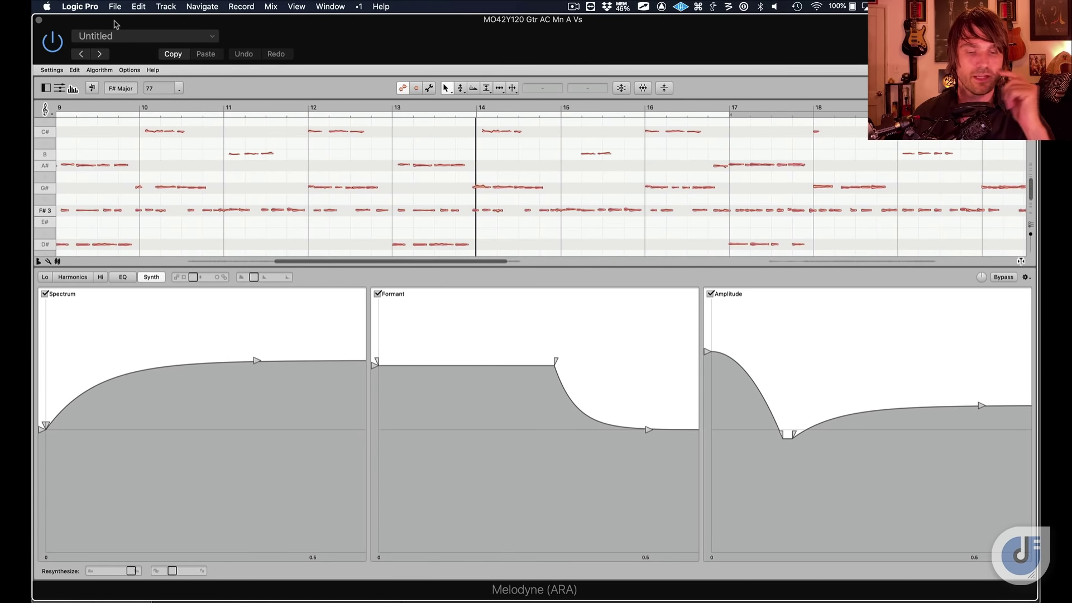
pyautogui.click(79, 278)
pyautogui.click(123, 279)
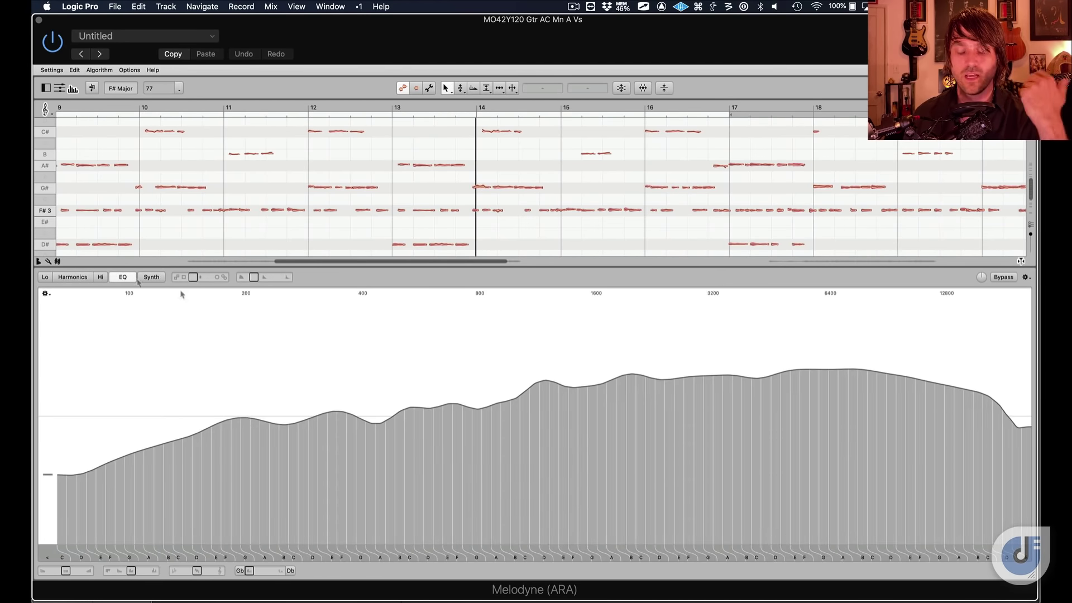
pyautogui.press('space')
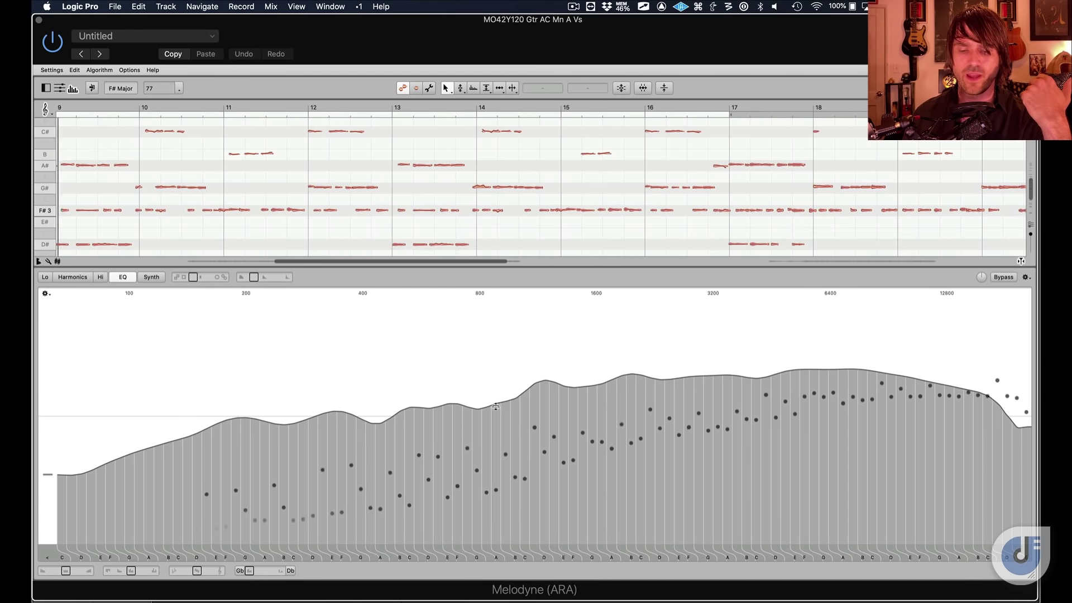
# Lower the EQ bands from about 1 kHz to 13 kHz together as one group
pyautogui.moveTo(527, 304)
pyautogui.mouseDown()
pyautogui.moveTo(807, 379)
pyautogui.moveTo(966, 446)
pyautogui.mouseUp()
pyautogui.moveTo(873, 409)
pyautogui.mouseDown()
pyautogui.moveTo(872, 460)
pyautogui.moveTo(873, 427)
pyautogui.mouseUp()
pyautogui.click(351, 381)
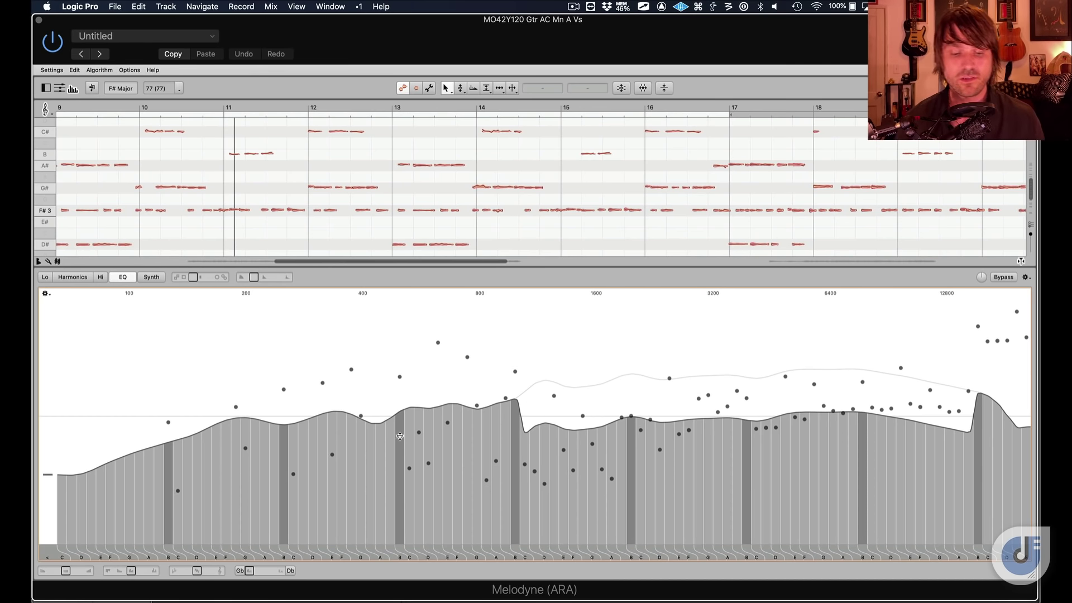
# Pull the EQ bands of the note B down to about -9 dB in every octave, and close Melodyne
pyautogui.moveTo(400, 436); pyautogui.dragTo(399, 463)
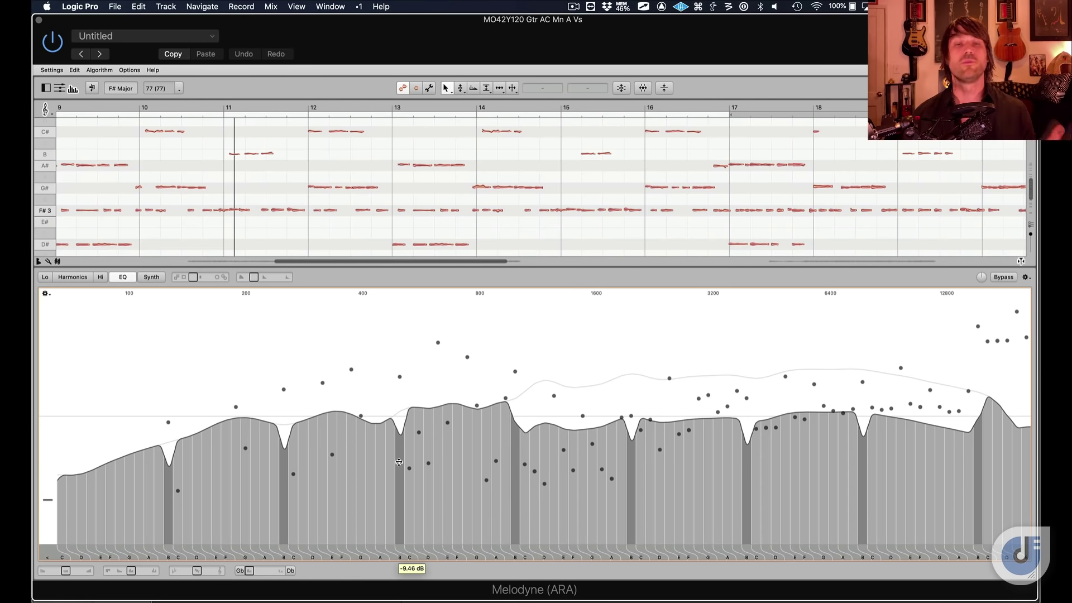
pyautogui.moveTo(399, 462); pyautogui.dragTo(398, 459)
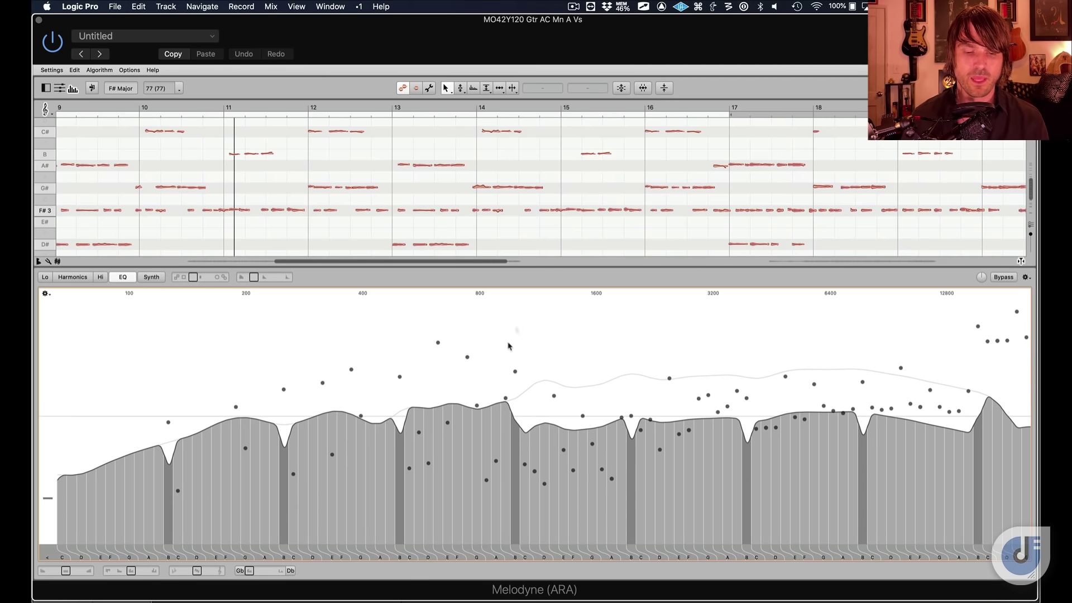
pyautogui.press('Return')
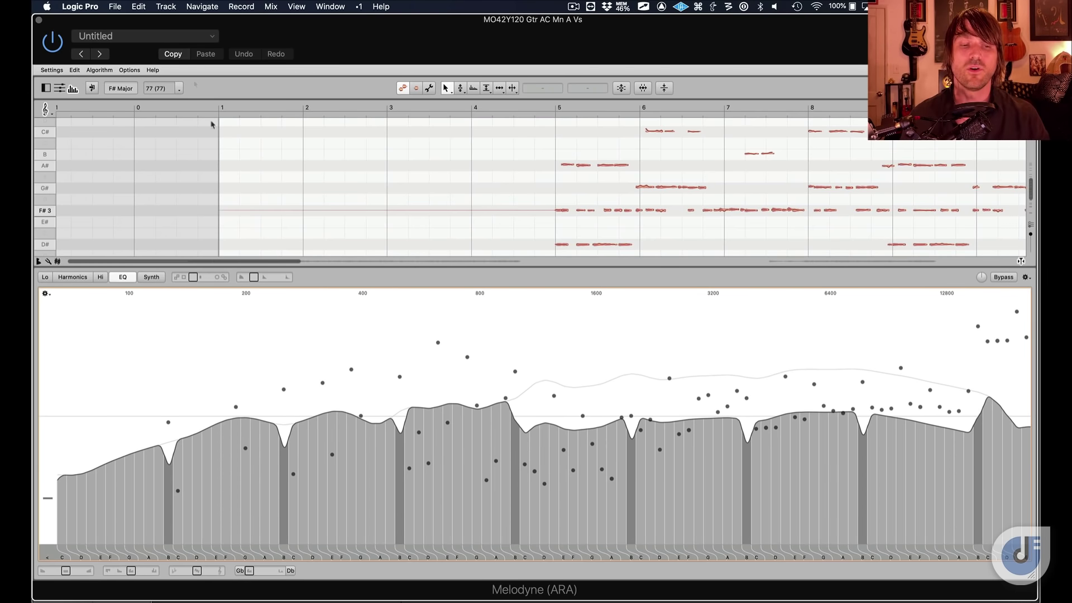
pyautogui.click(38, 21)
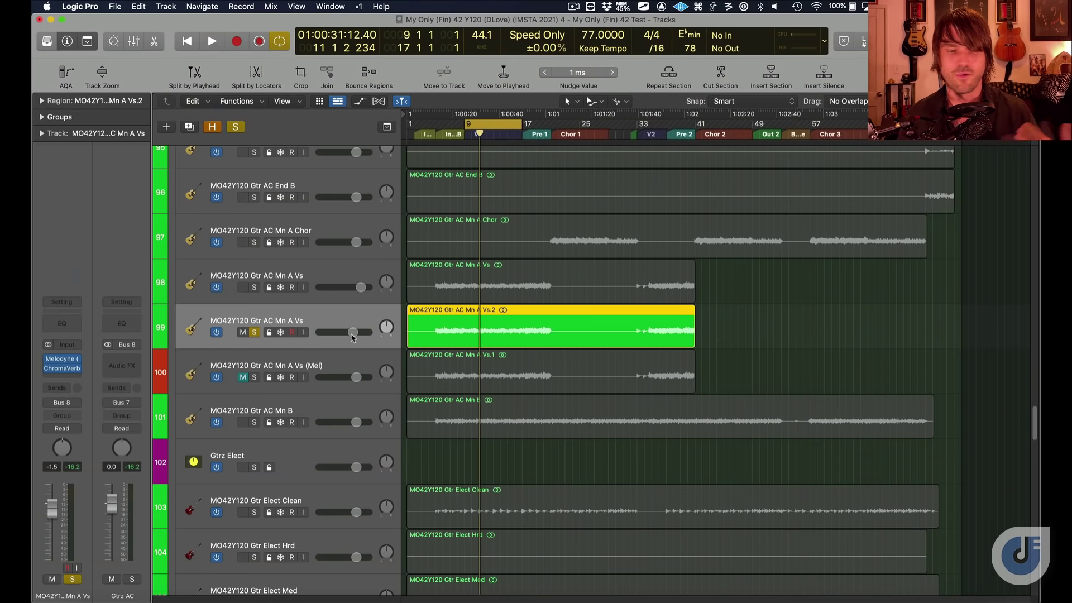
# Play the guitar track marked (Mel) soloed, switch the solo to the duplicated track to compare, and stop playback
pyautogui.click(255, 378)
pyautogui.press('space')
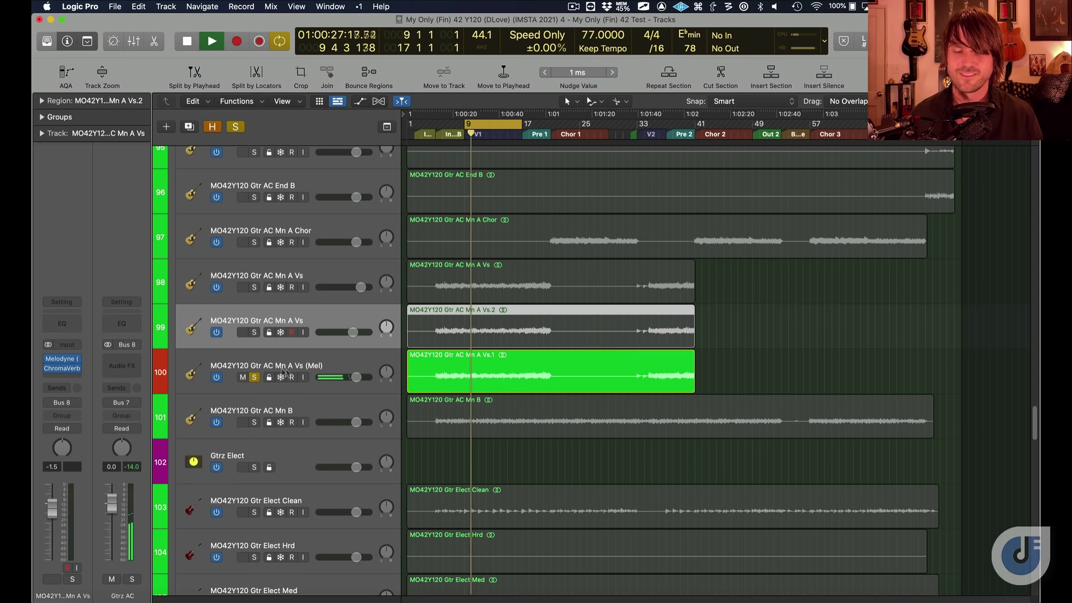
pyautogui.click(255, 333)
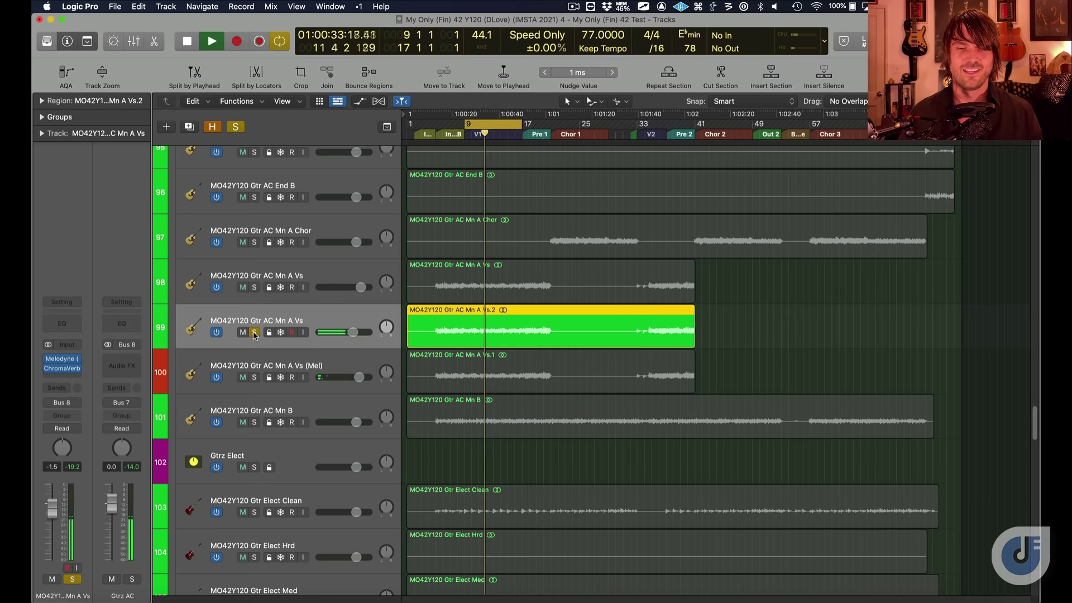
pyautogui.press('space')
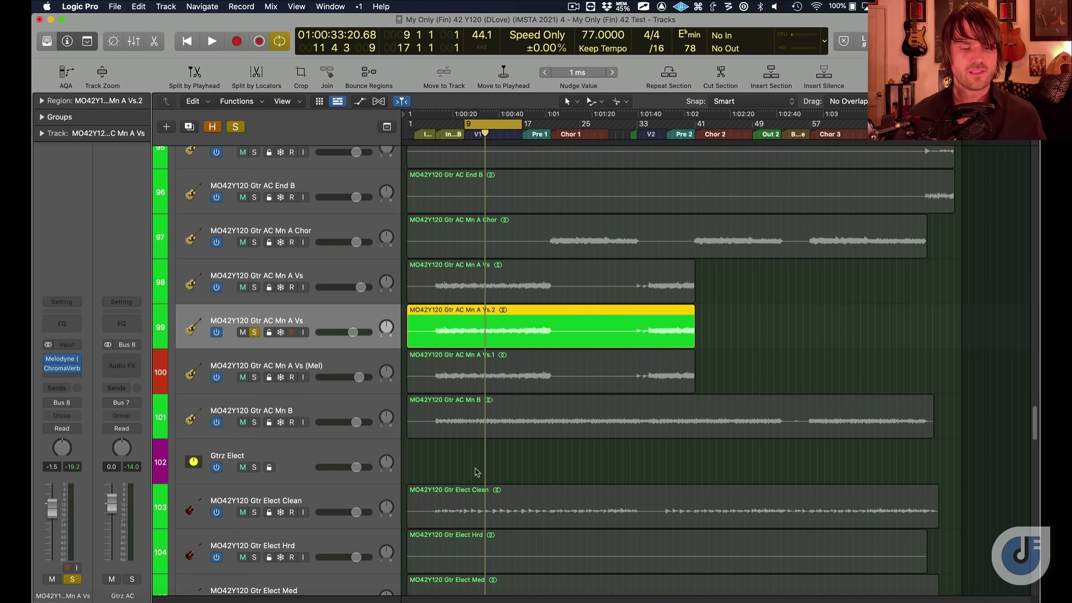
# Turn off the duplicated guitar track's solo and mute both the duplicate and the track marked (Mel)
pyautogui.scroll(-15, 462, 447)
pyautogui.scroll(6, 491, 465)
pyautogui.scroll(5, 491, 465)
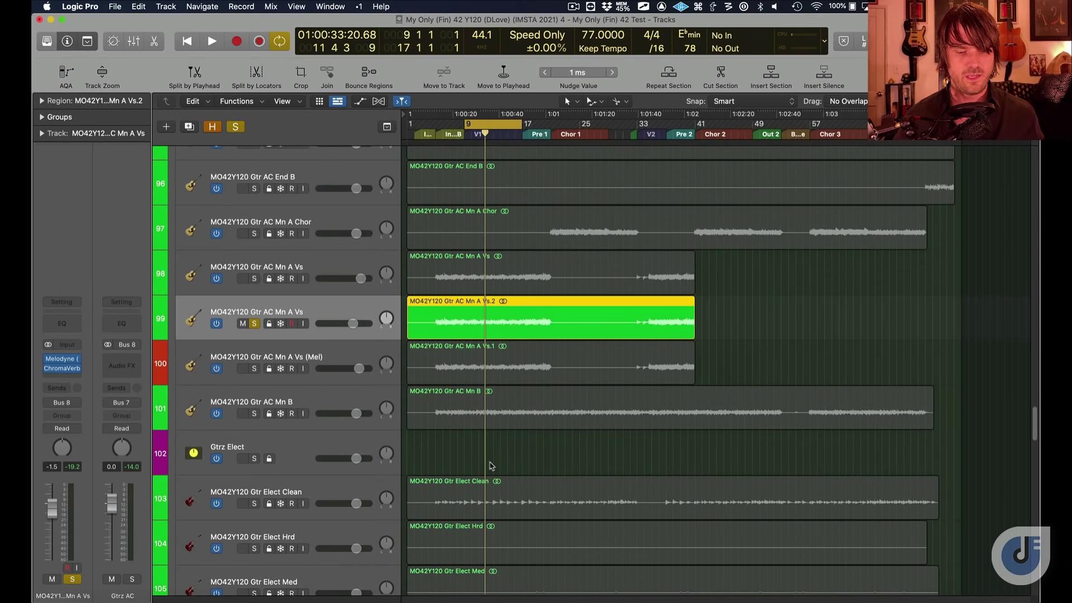
pyautogui.click(254, 323)
pyautogui.click(243, 323)
pyautogui.click(243, 368)
# Set the cycle range to bars 49–53 at the second Out section and audition the SYNTH ALL track in the mix and soloed
pyautogui.scroll(10, 244, 376)
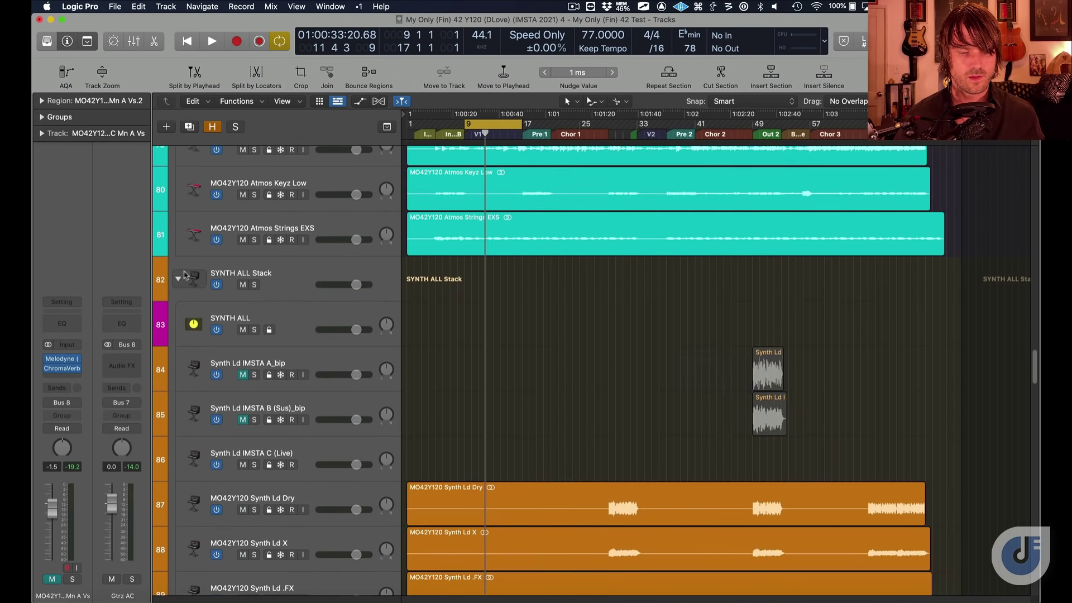
pyautogui.scroll(-3, 178, 282)
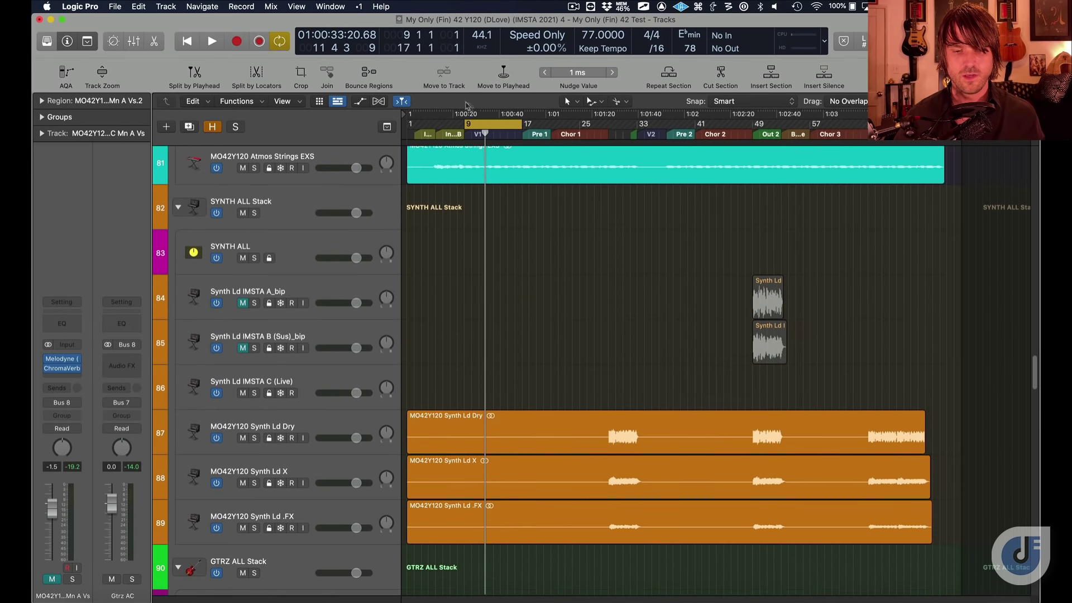
pyautogui.moveTo(484, 122); pyautogui.dragTo(771, 170)
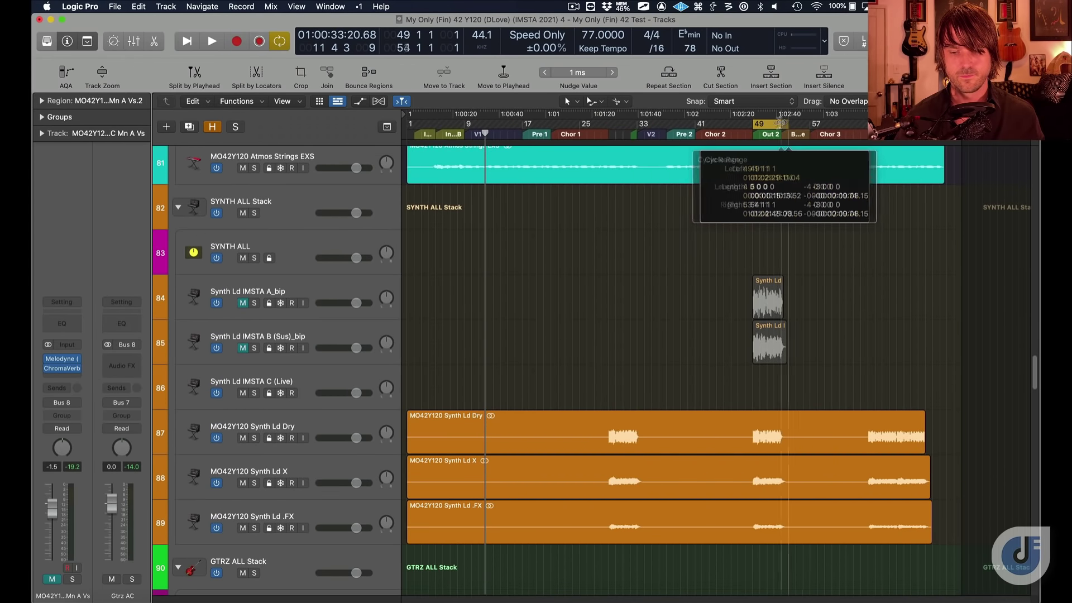
pyautogui.press('space')
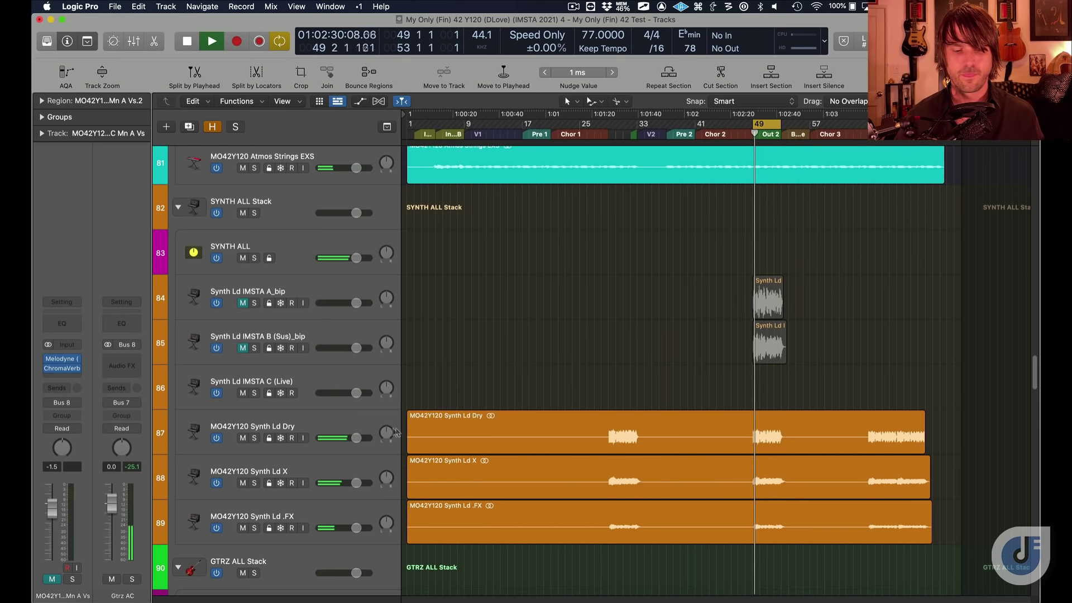
pyautogui.click(255, 258)
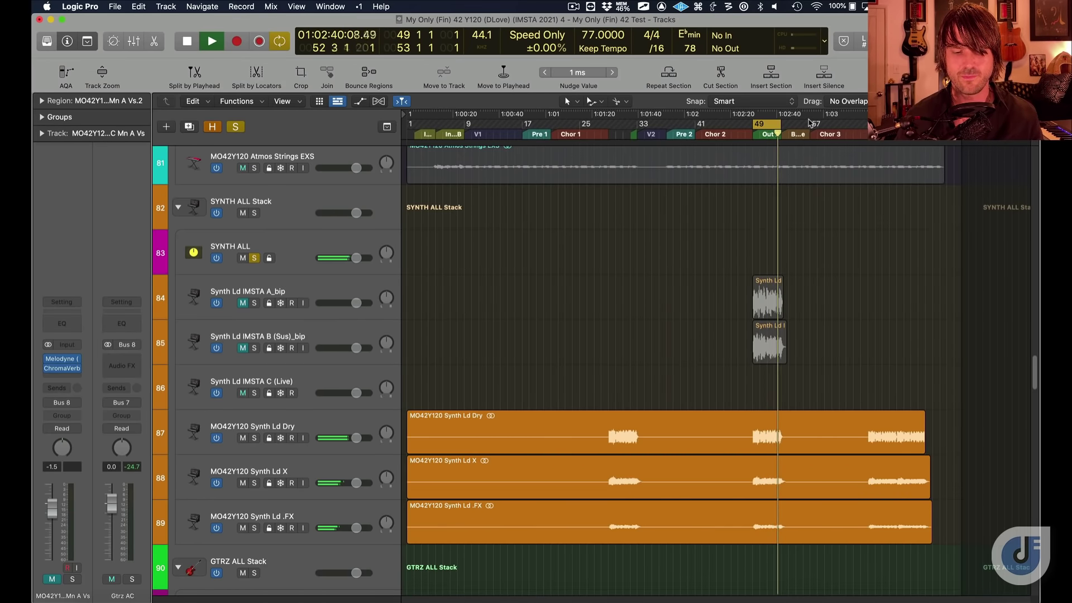
pyautogui.press('space')
# Select Synth Ld IMSTA C (Live), try its Alchemy sound soloed without SYNTH ALL, and turn the solo off
pyautogui.click(328, 374)
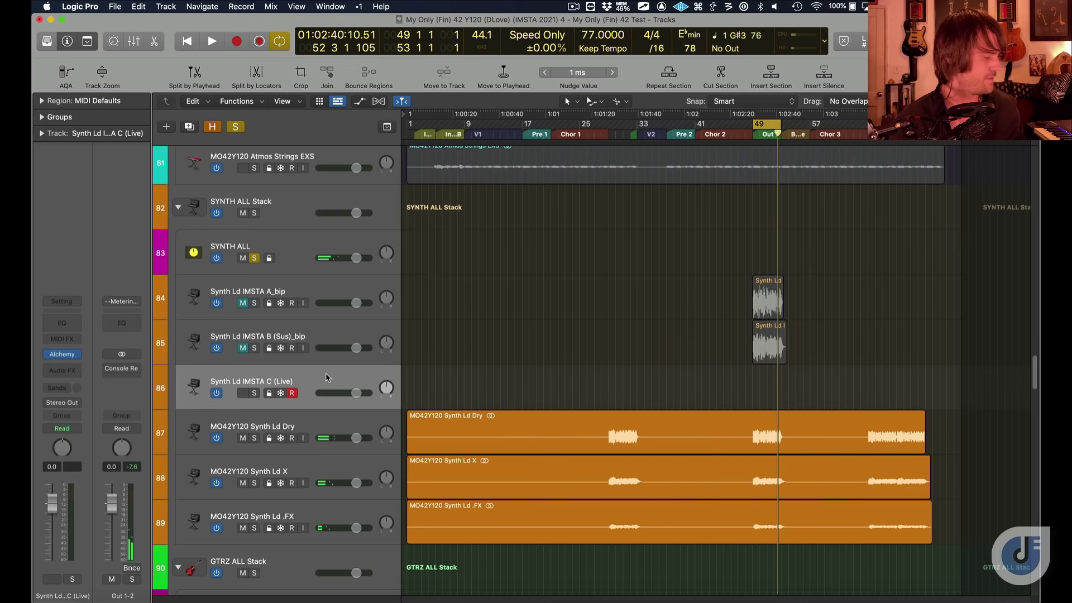
pyautogui.click(255, 393)
pyautogui.click(255, 258)
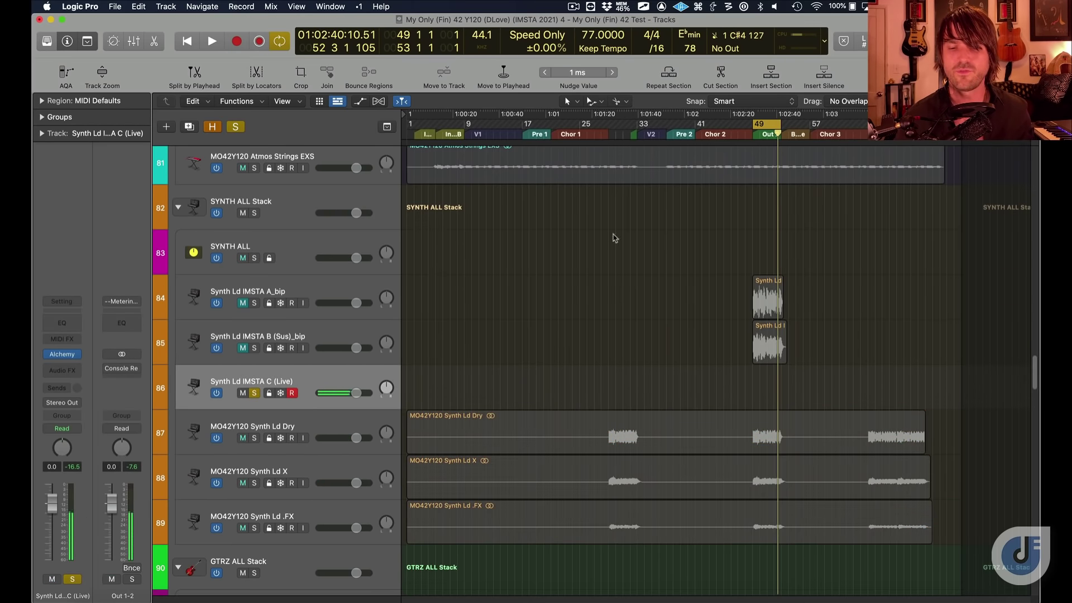
pyautogui.click(254, 393)
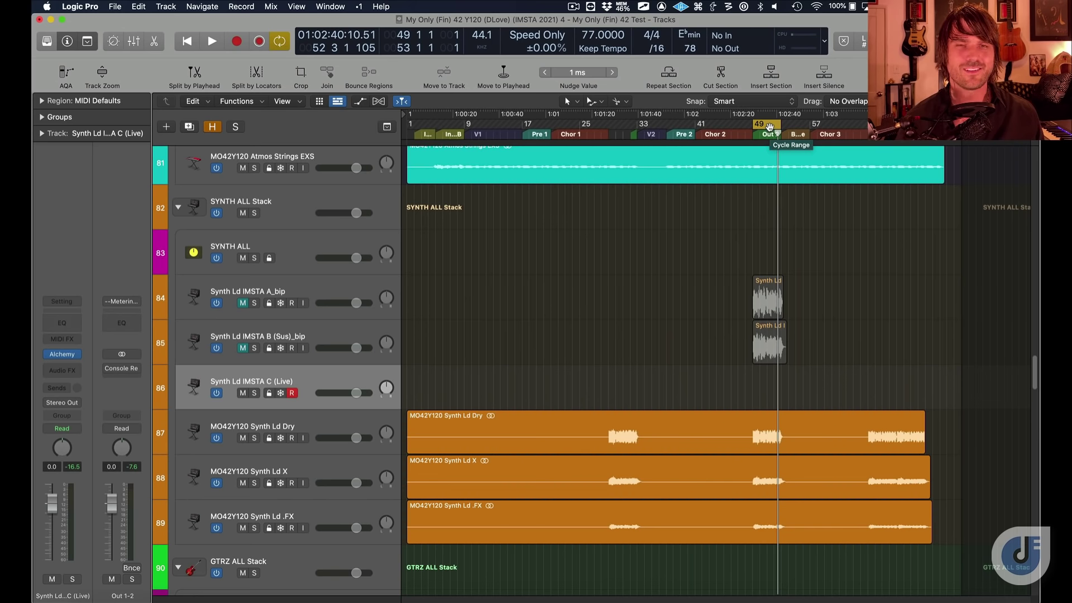
# Extend the cycle range to bars 48–54 and record a MIDI synth lead on Synth Ld IMSTA C (Live)
pyautogui.moveTo(754, 124); pyautogui.dragTo(787, 124)
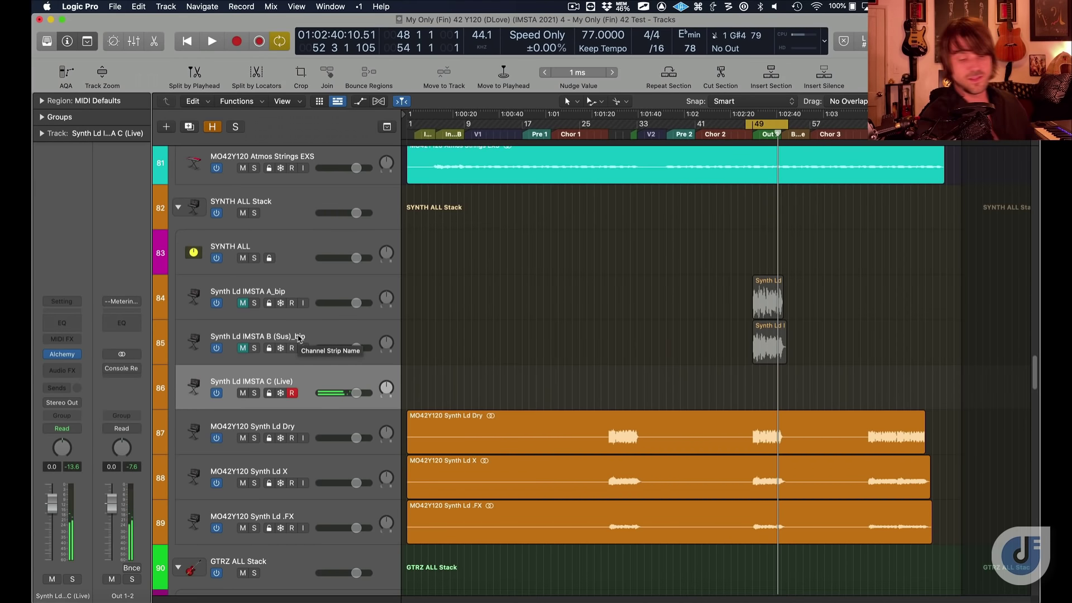
pyautogui.press('r')
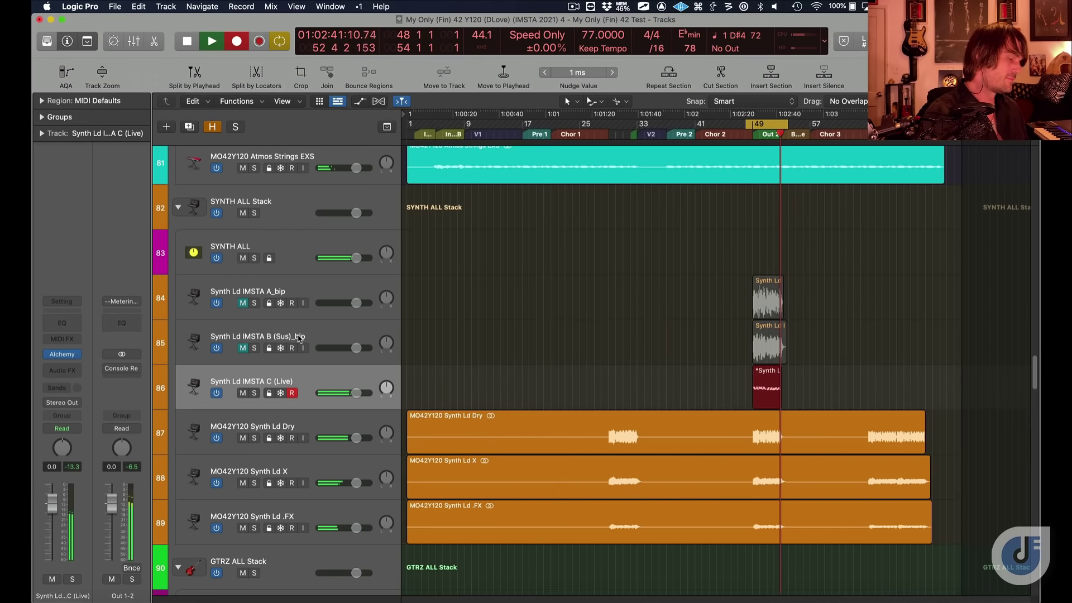
pyautogui.press('space')
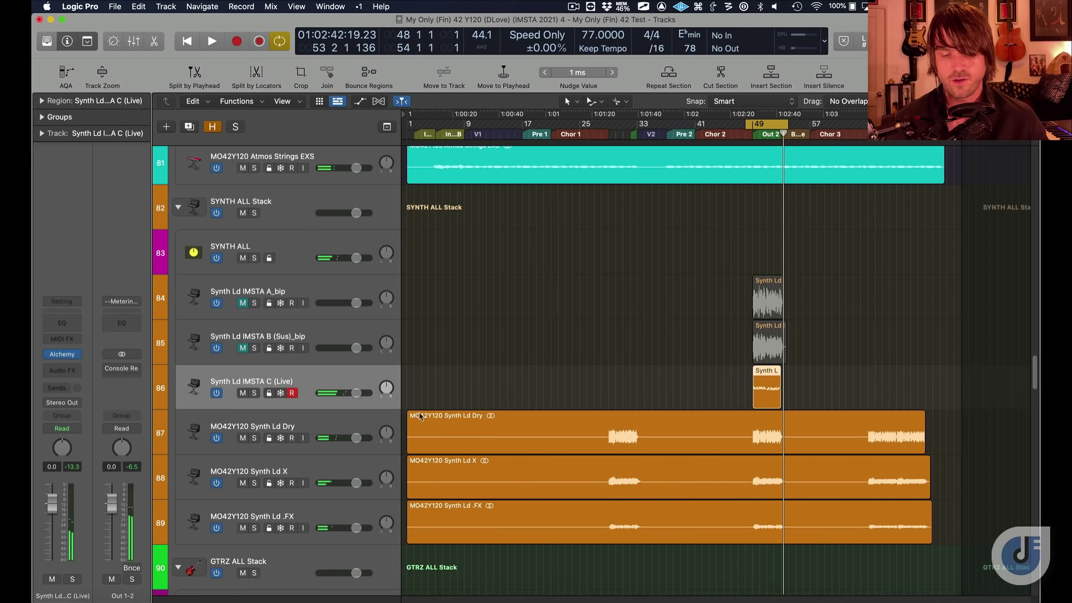
# Open the recorded synth region in the Piano Roll, solo its track and play the take back
pyautogui.doubleClick(774, 391)
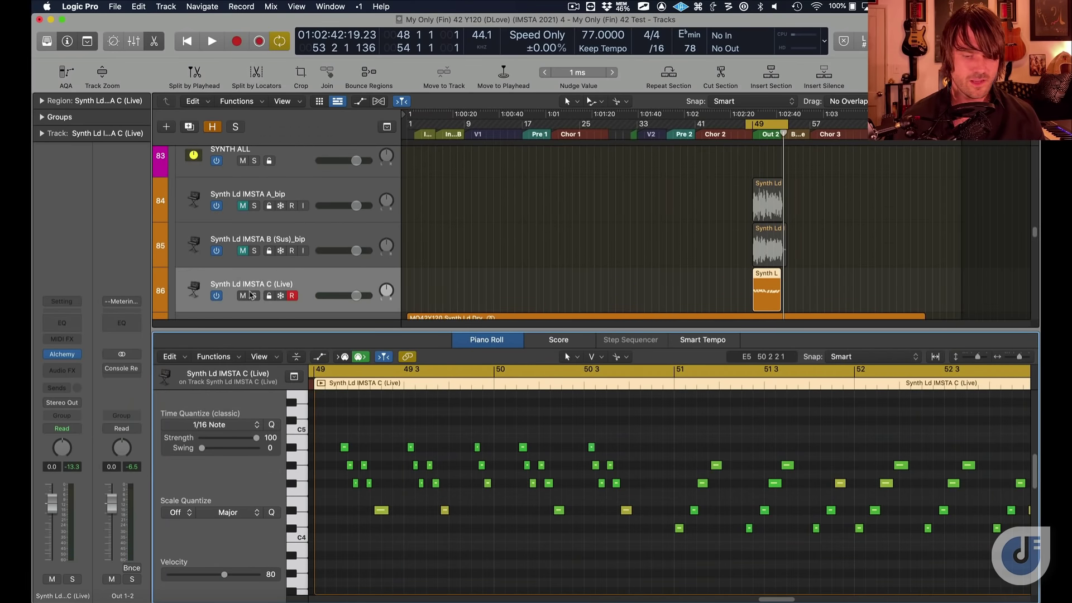
pyautogui.click(255, 295)
pyautogui.press('space')
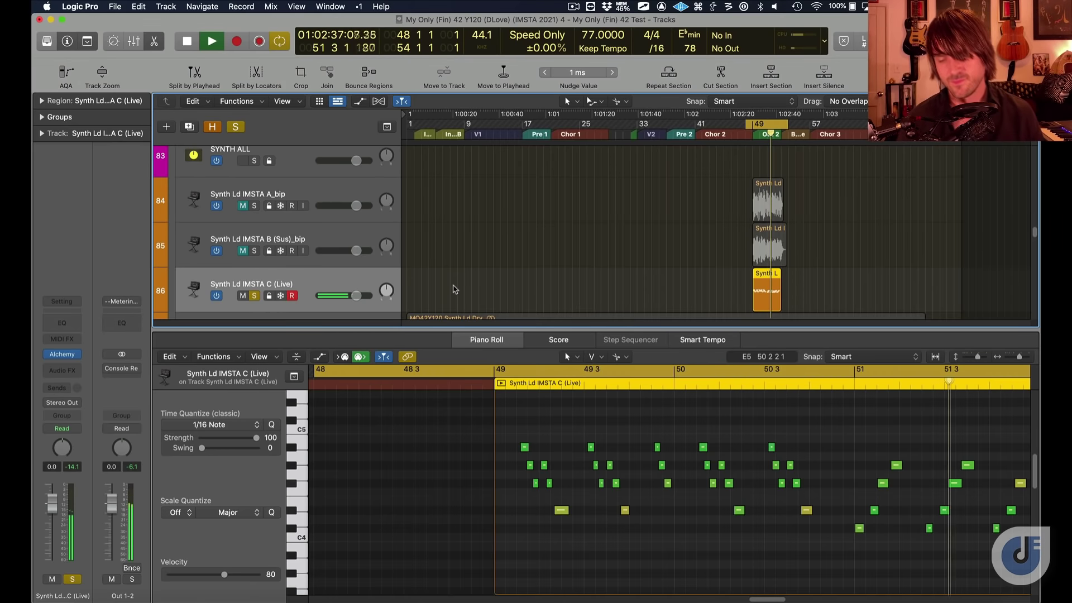
pyautogui.press('space')
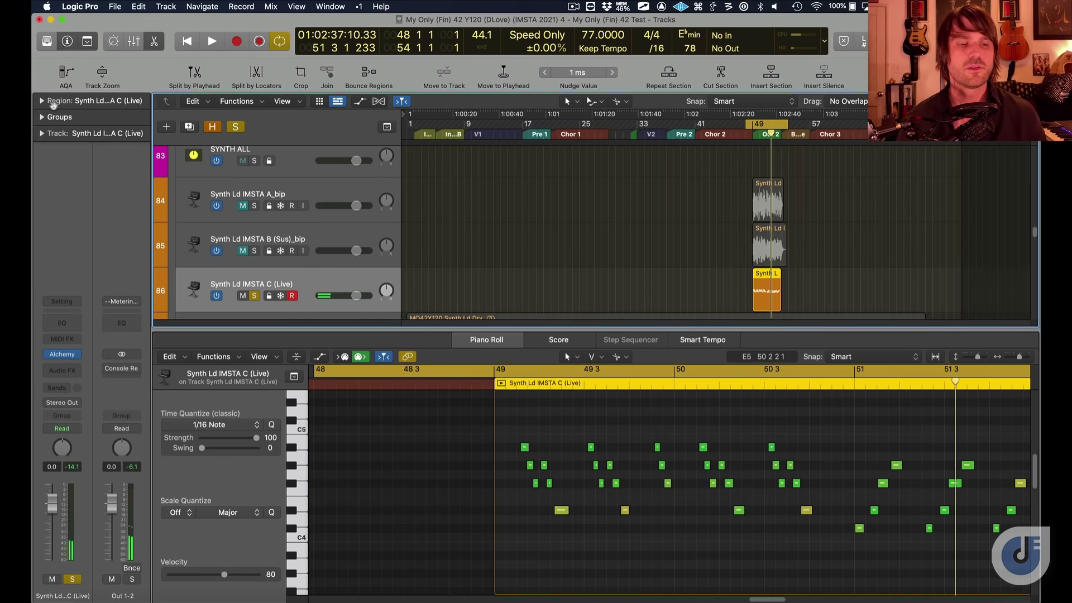
# Quantize the recorded synth region to 1/16 Swing B in its region parameters
pyautogui.click(53, 103)
pyautogui.click(97, 139)
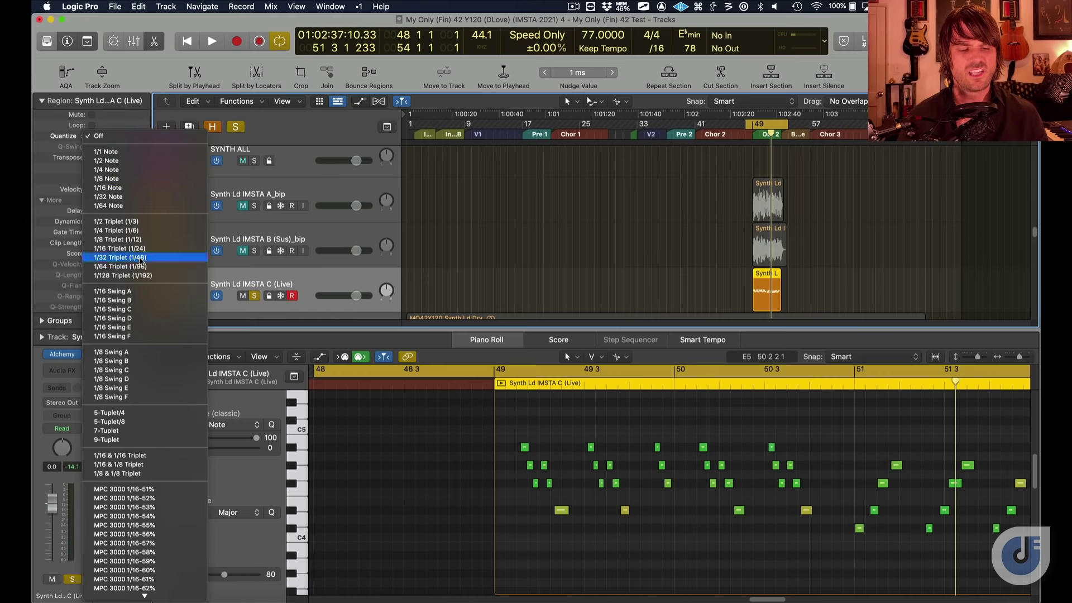
pyautogui.click(139, 300)
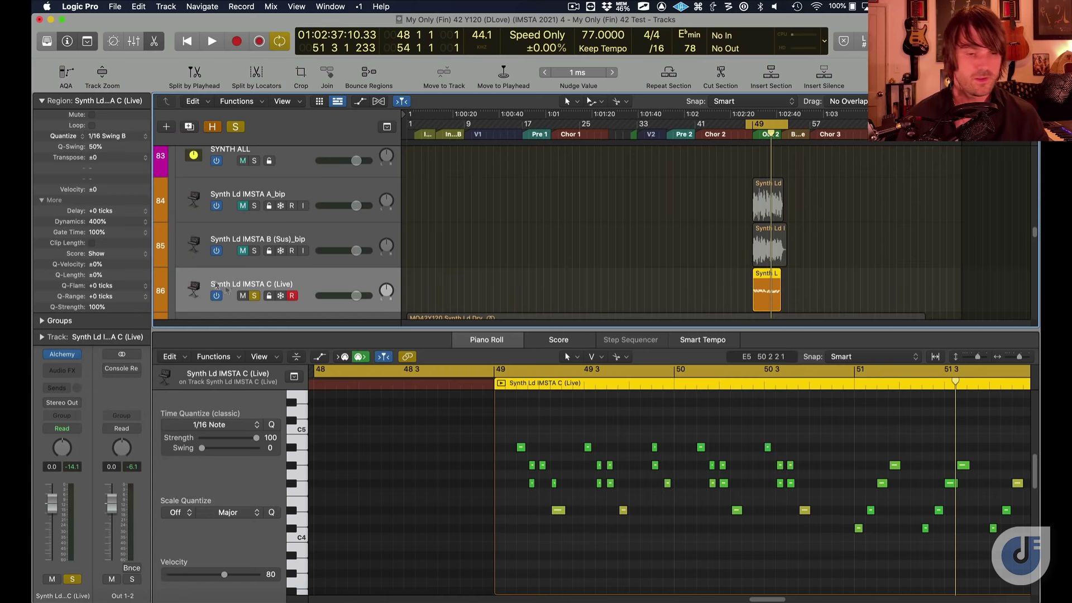
# Turn off the synth region's quantization, try 1/32 Note quantization with playback, and undo the 1/32 setting
pyautogui.click(102, 138)
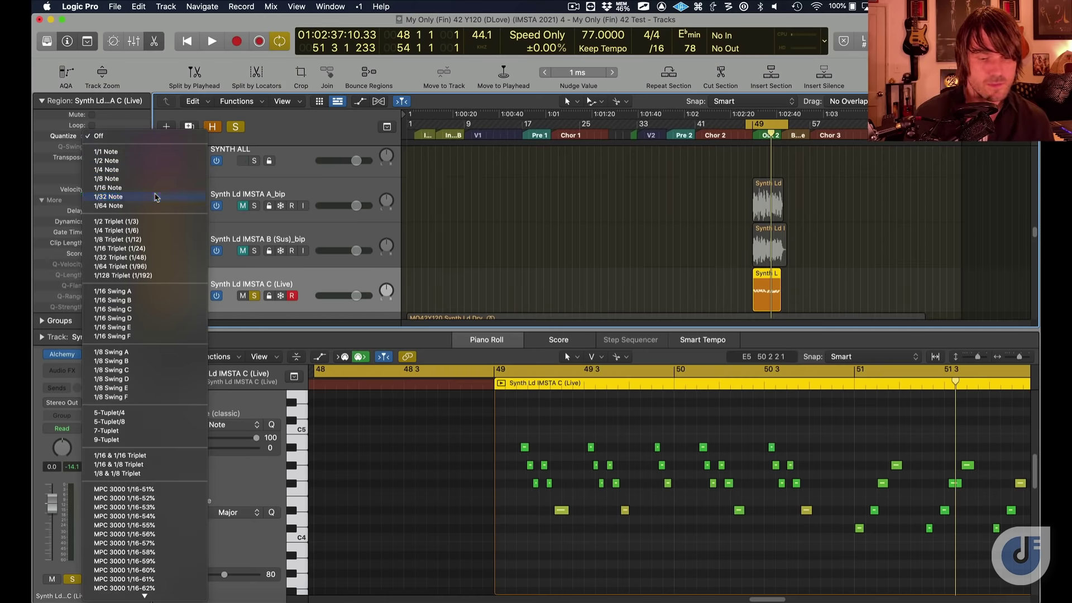
pyautogui.click(156, 197)
pyautogui.press('space')
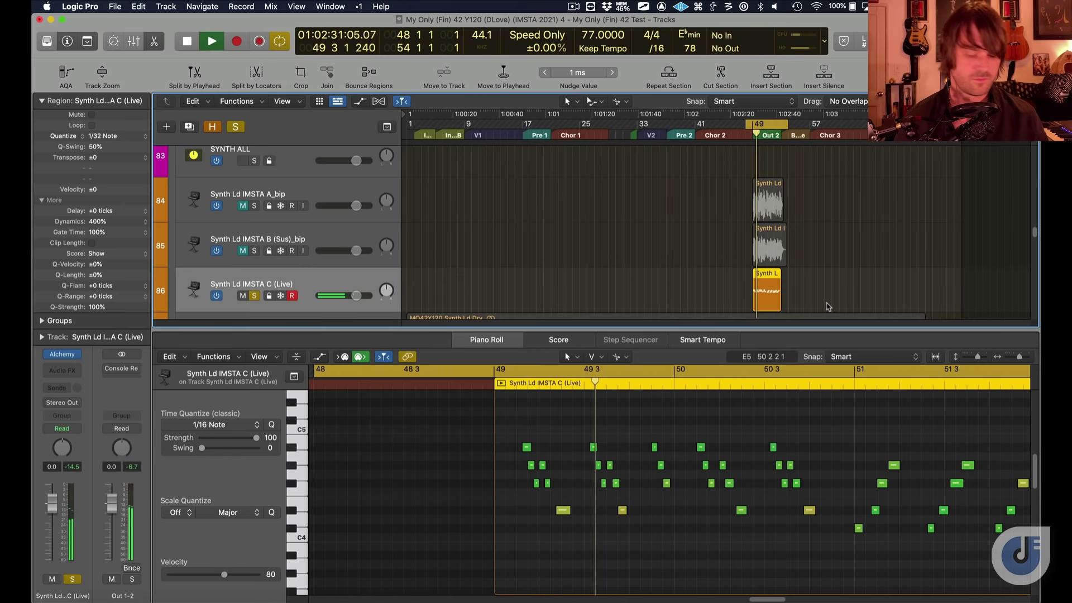
pyautogui.press('space')
pyautogui.press('super+z')
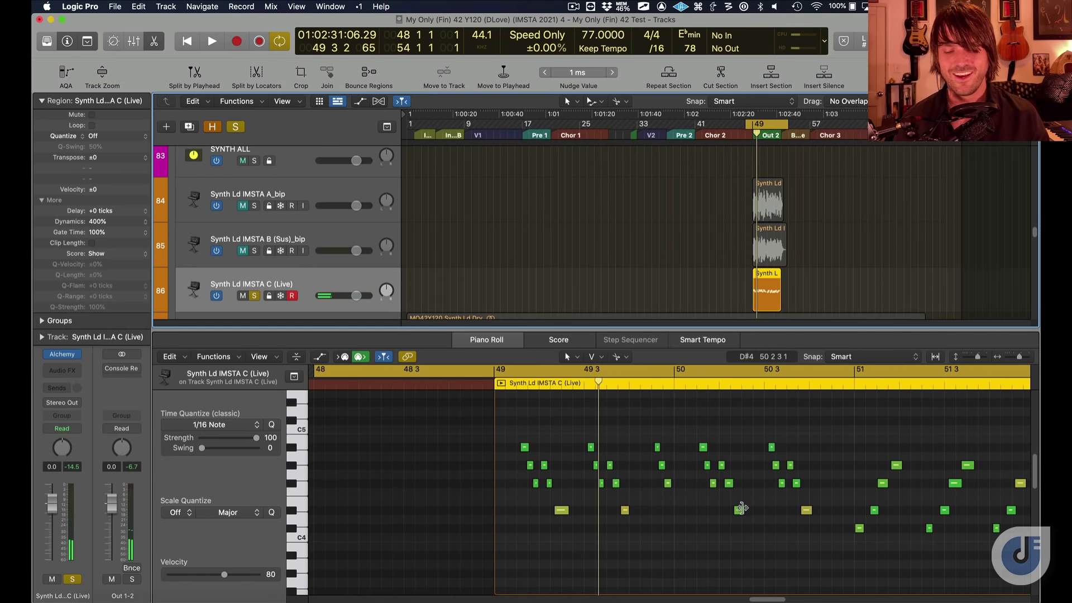
# Raise the D#4 note in the middle of bar 50 by one semitone in the Piano Roll and play the passage back
pyautogui.moveTo(741, 515)
pyautogui.moveTo(741, 513); pyautogui.dragTo(741, 504)
pyautogui.press('space')
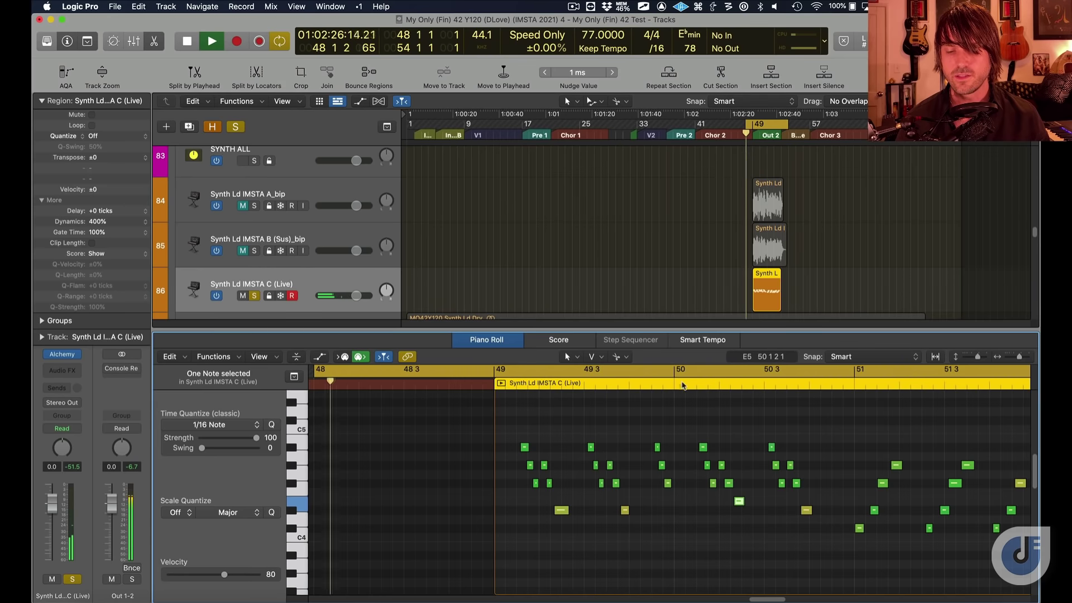
pyautogui.click(672, 383)
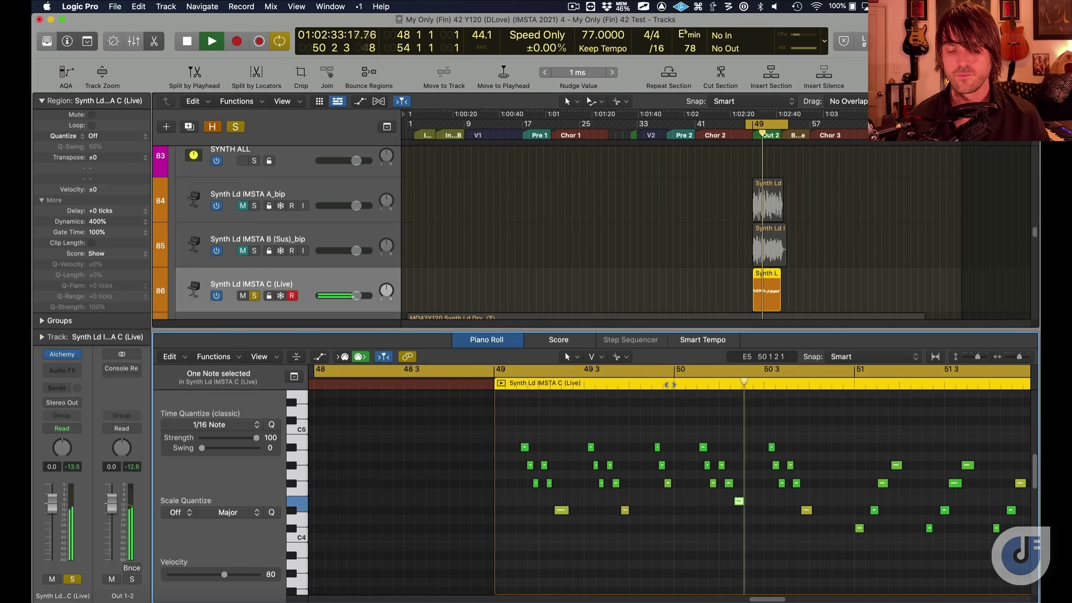
pyautogui.press('space')
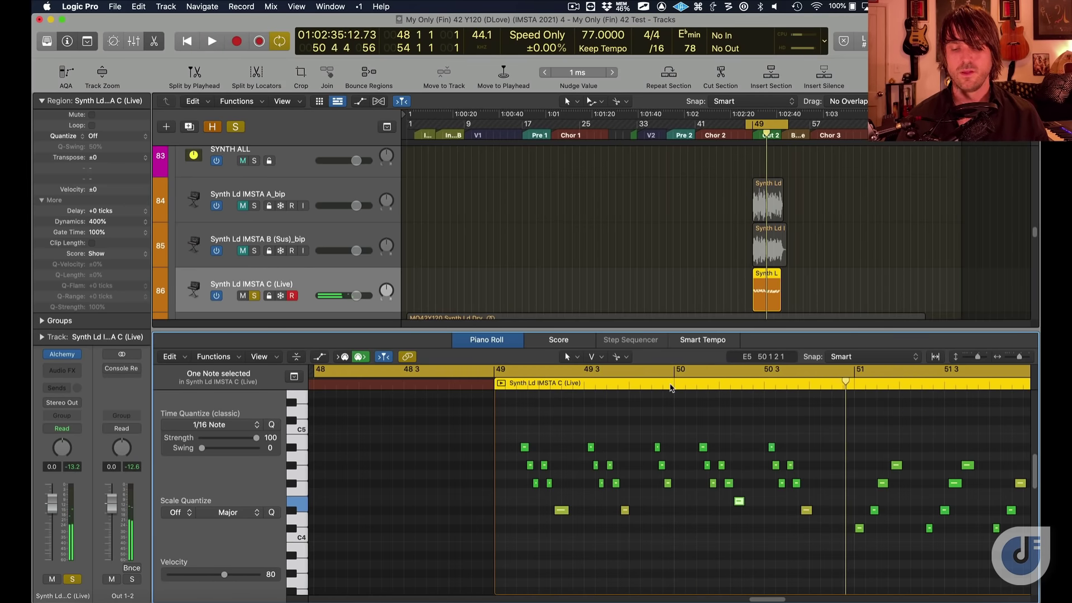
# Bounce the synth region in place to a new track named Synth Ld IMSTA C (Live)_bip, muting the source
pyautogui.click(319, 276)
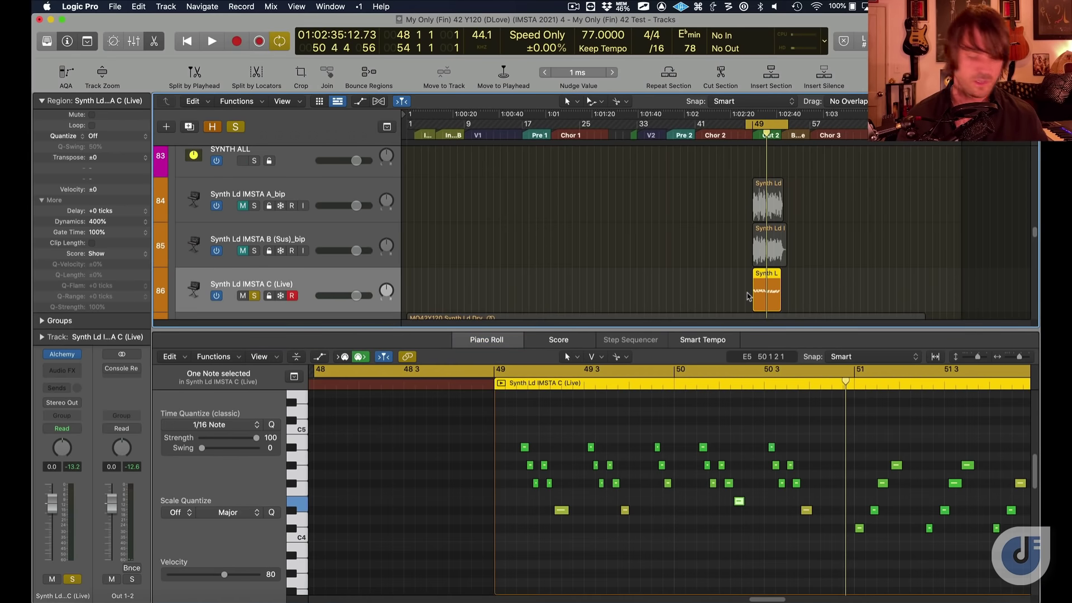
pyautogui.hotkey('ctrl', 'b')
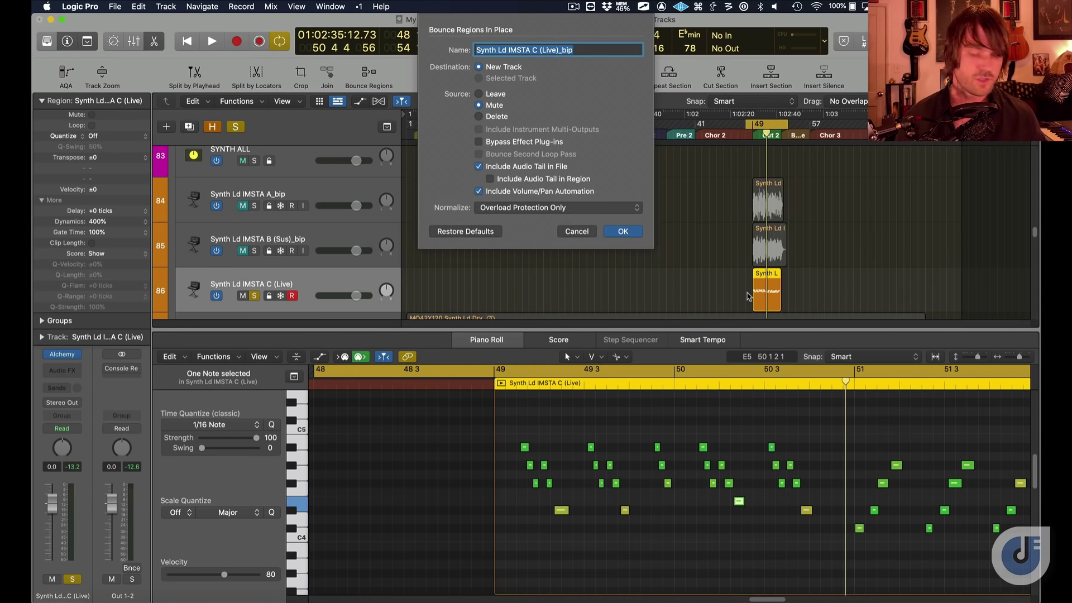
pyautogui.press('Return')
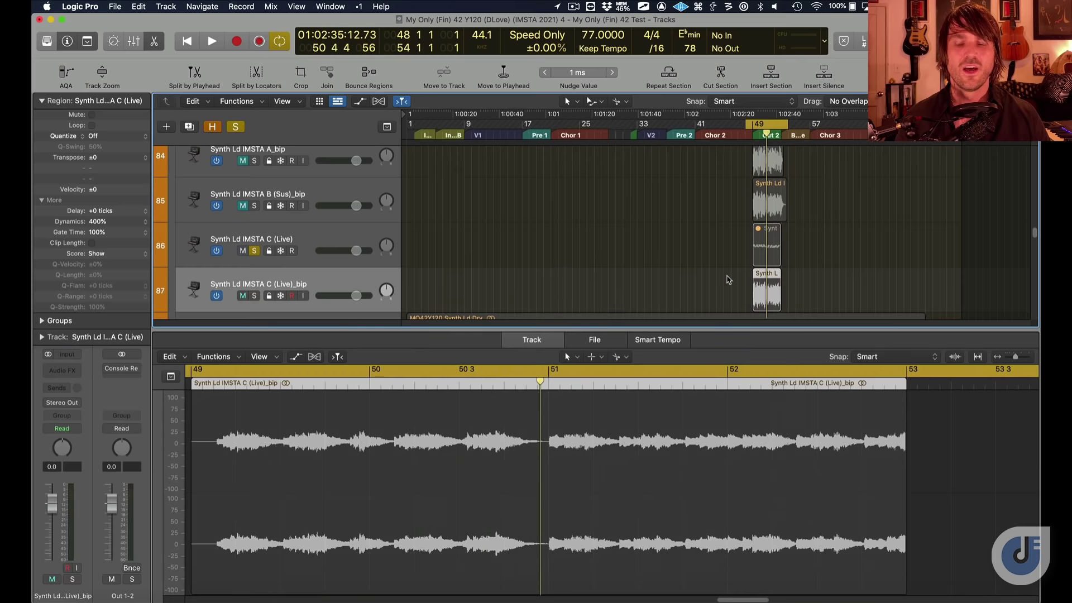
# Clear the existing solos, solo the bounced Synth Ld IMSTA C (Live)_bip track and play it back
pyautogui.press('ctrl+alt+super+s')
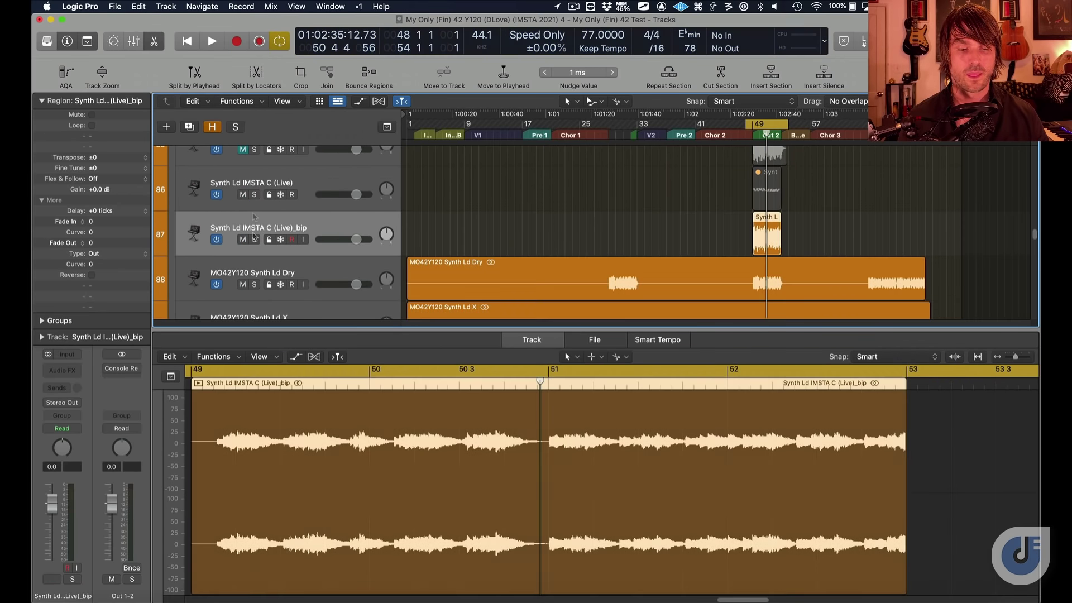
pyautogui.click(255, 240)
pyautogui.press('space')
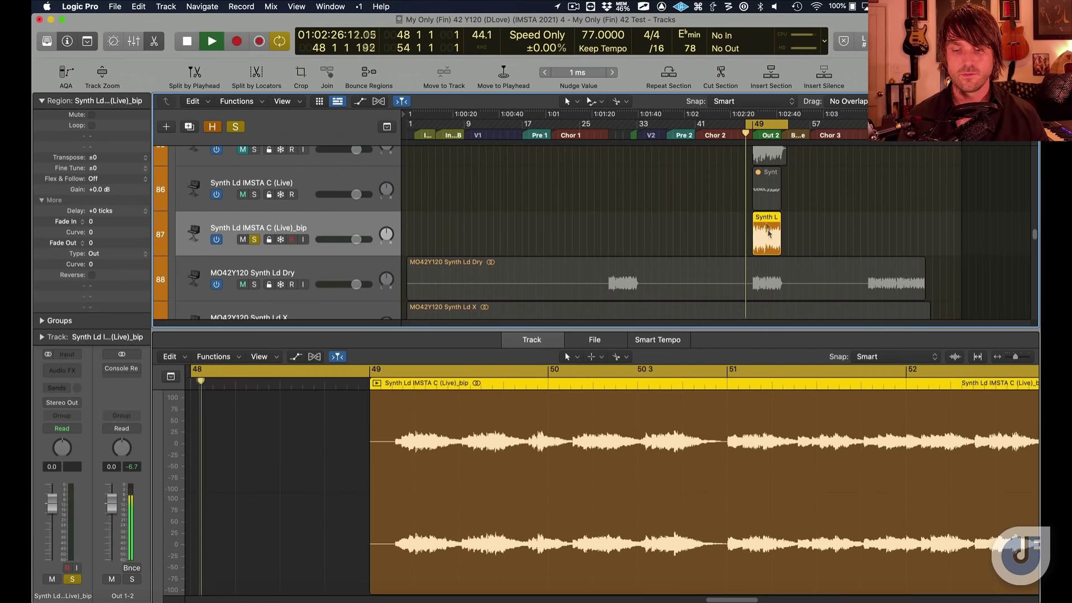
pyautogui.press('super+Right')
pyautogui.press('super+Right')
pyautogui.press('super+Right')
pyautogui.press('super+Right')
pyautogui.press('super+Right')
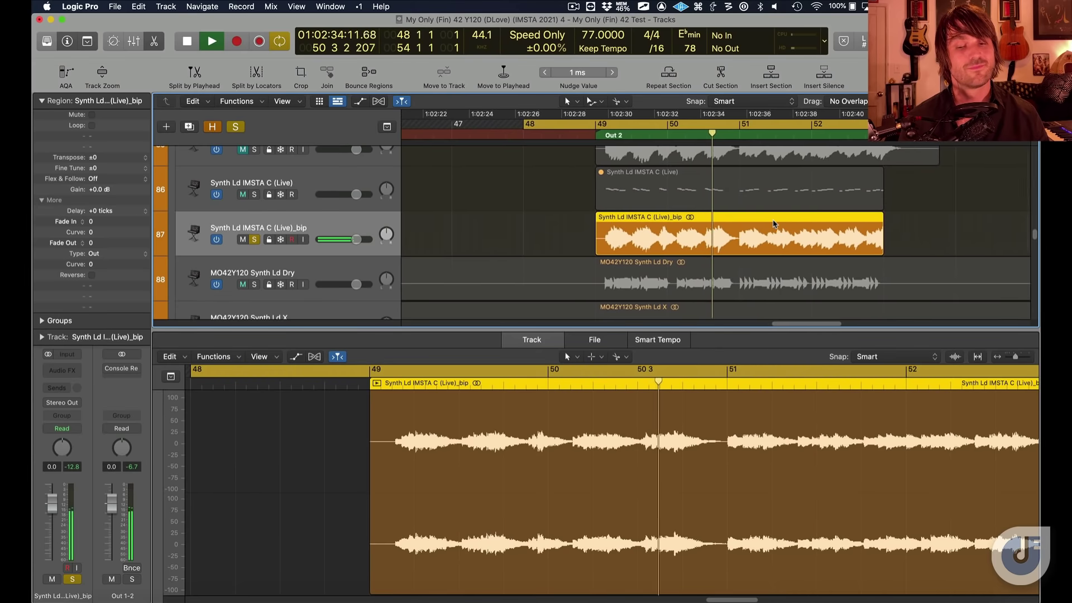
pyautogui.press('space')
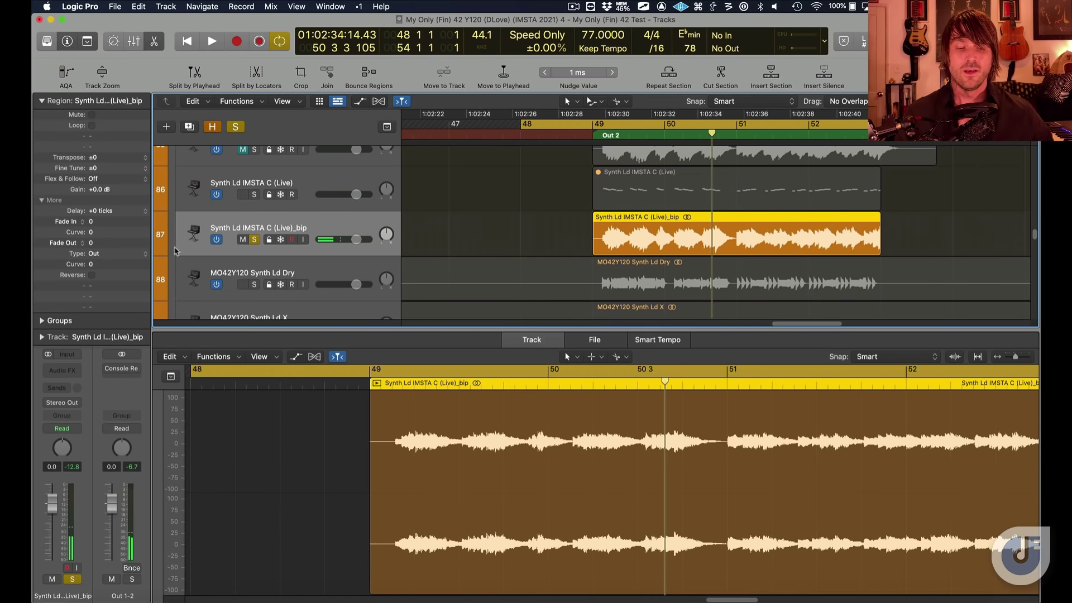
# Insert Melodyne (ARA) on the bounced synth track, show its info pane and track list, and enlarge the list
pyautogui.click(69, 372)
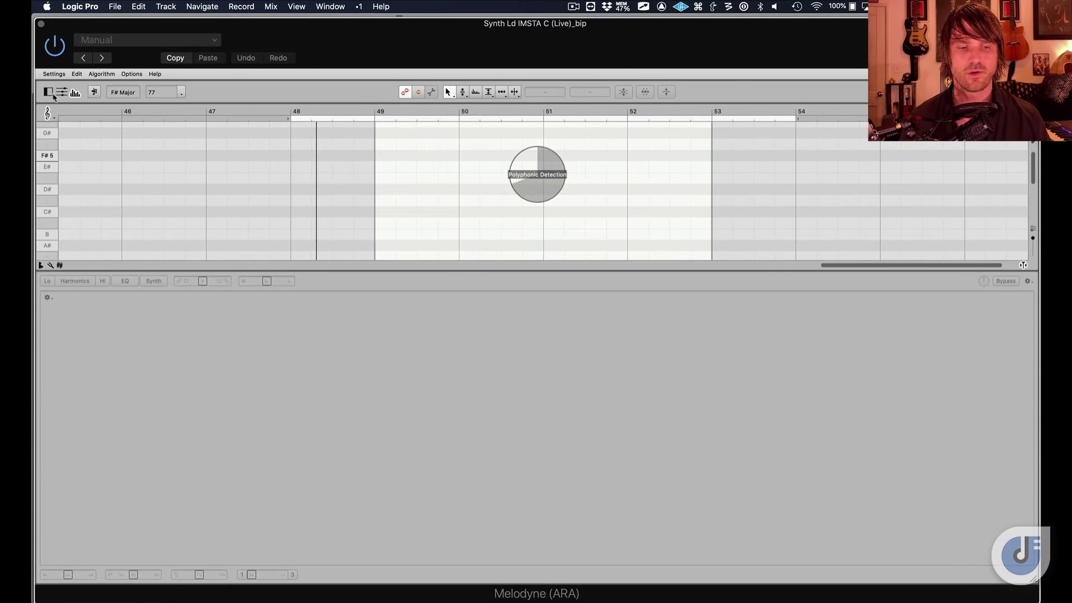
pyautogui.click(48, 92)
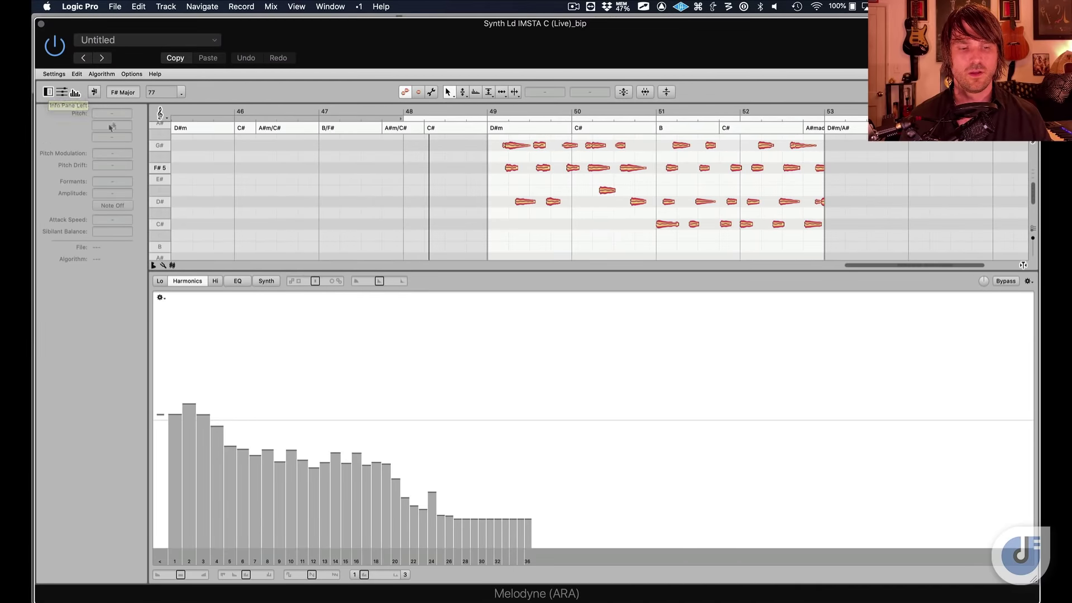
pyautogui.click(63, 92)
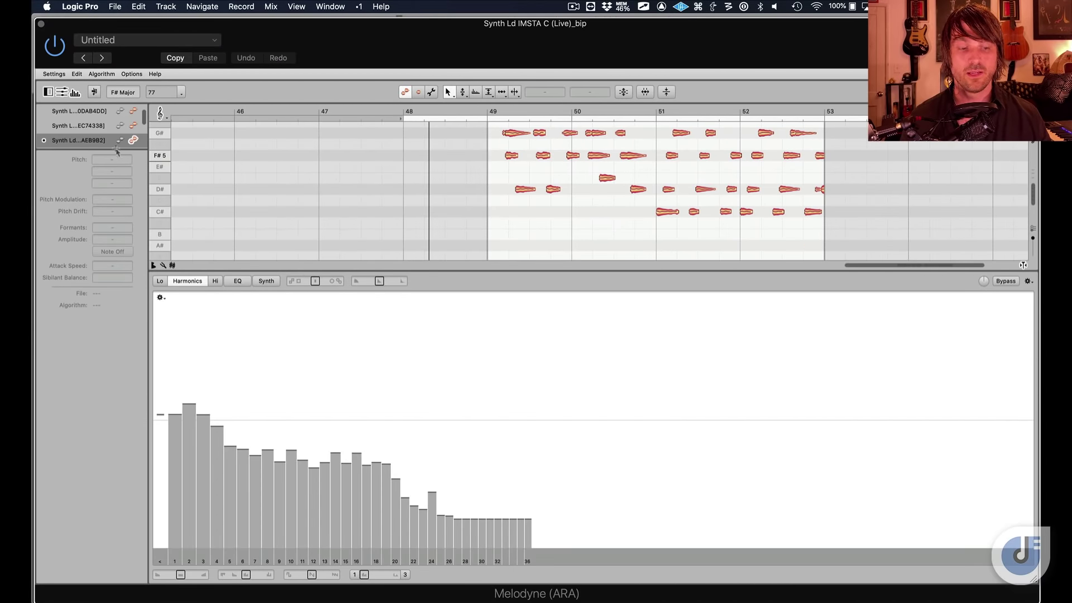
pyautogui.moveTo(108, 150); pyautogui.dragTo(108, 297)
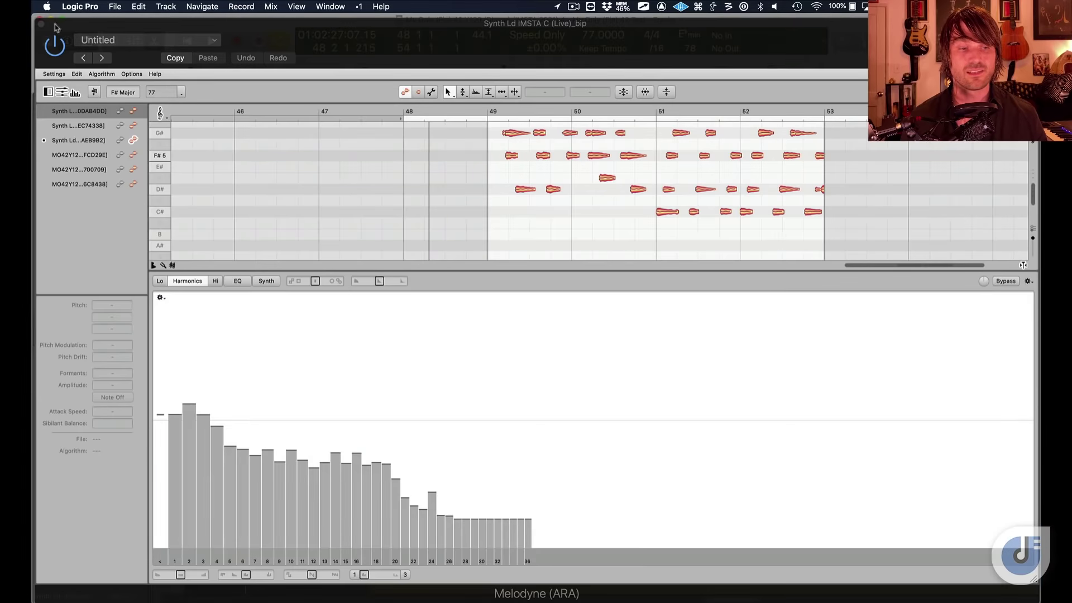
# Close Melodyne, open the mixer and look through the channel strips of the synth, guitar and bass tracks
pyautogui.click(40, 23)
pyautogui.press('x')
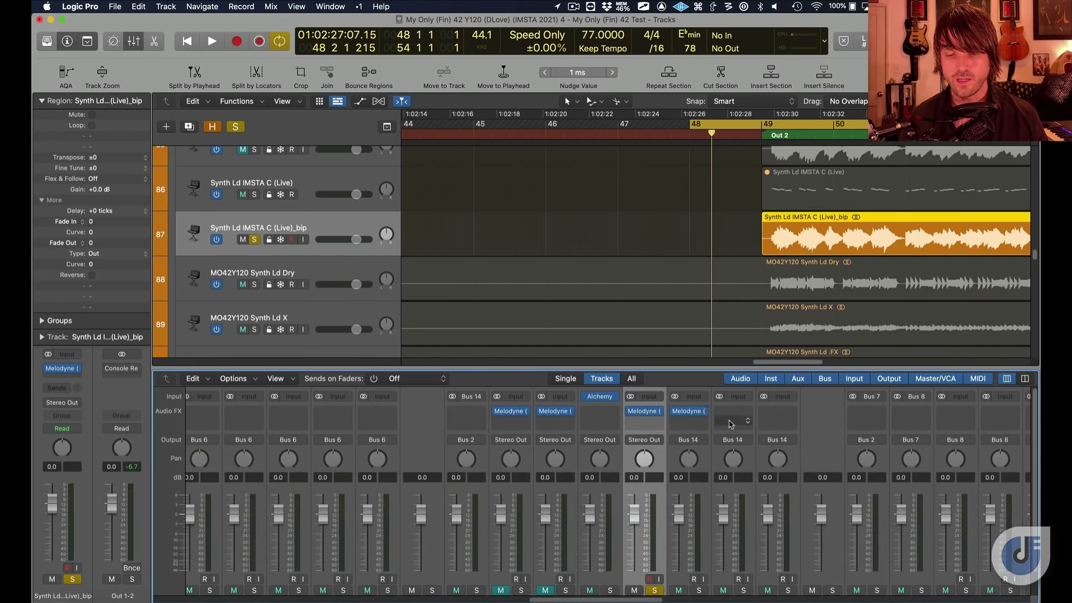
pyautogui.hscroll(-15, 726, 422)
pyautogui.hscroll(20, 730, 424)
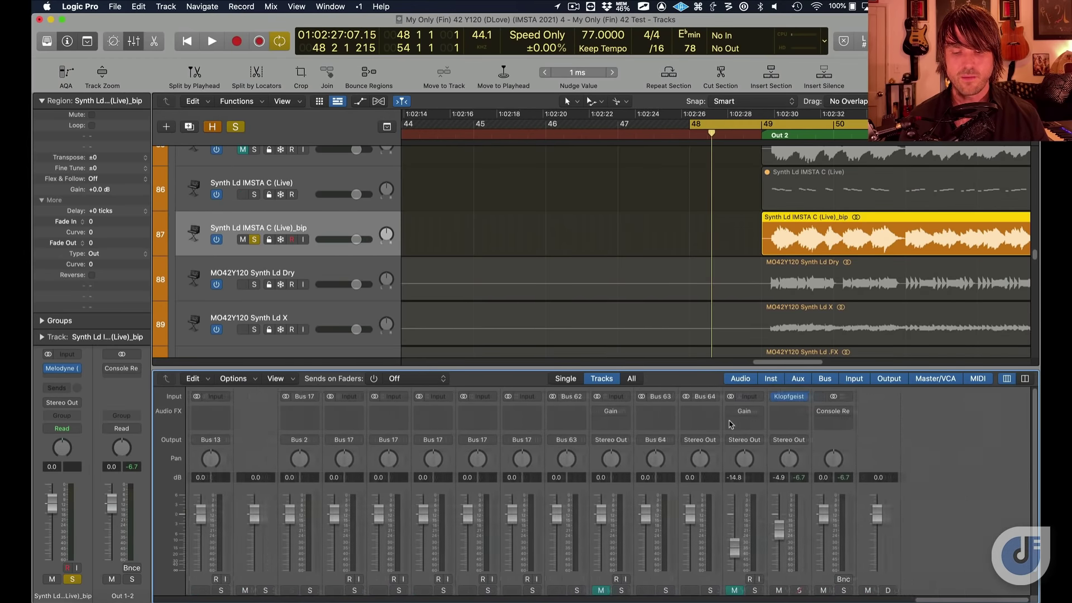
pyautogui.scroll(-2, 927, 475)
pyautogui.hscroll(-10, 928, 475)
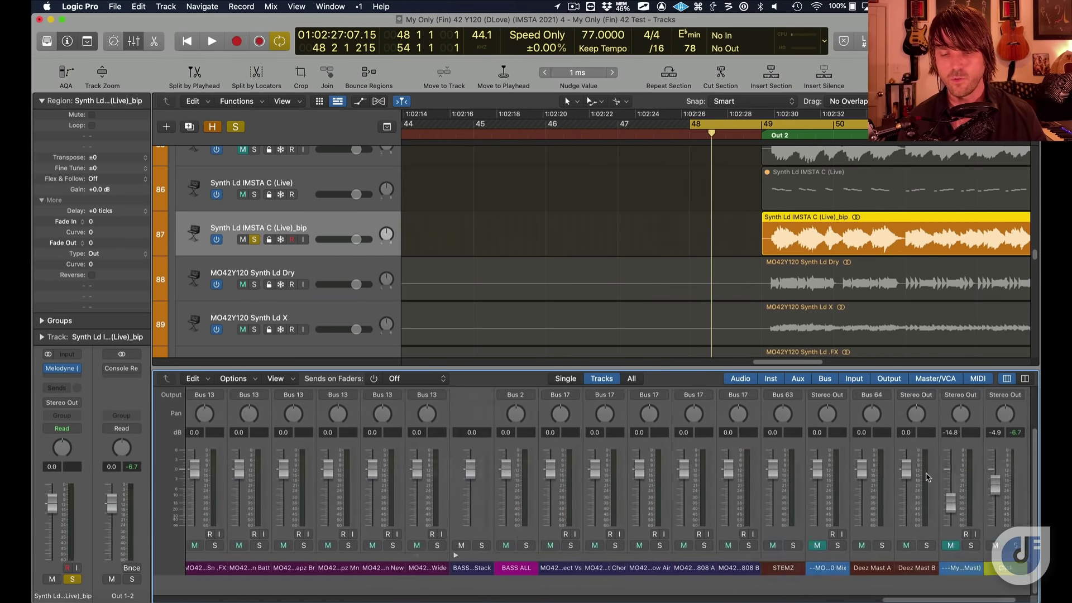
pyautogui.hscroll(-8, 928, 476)
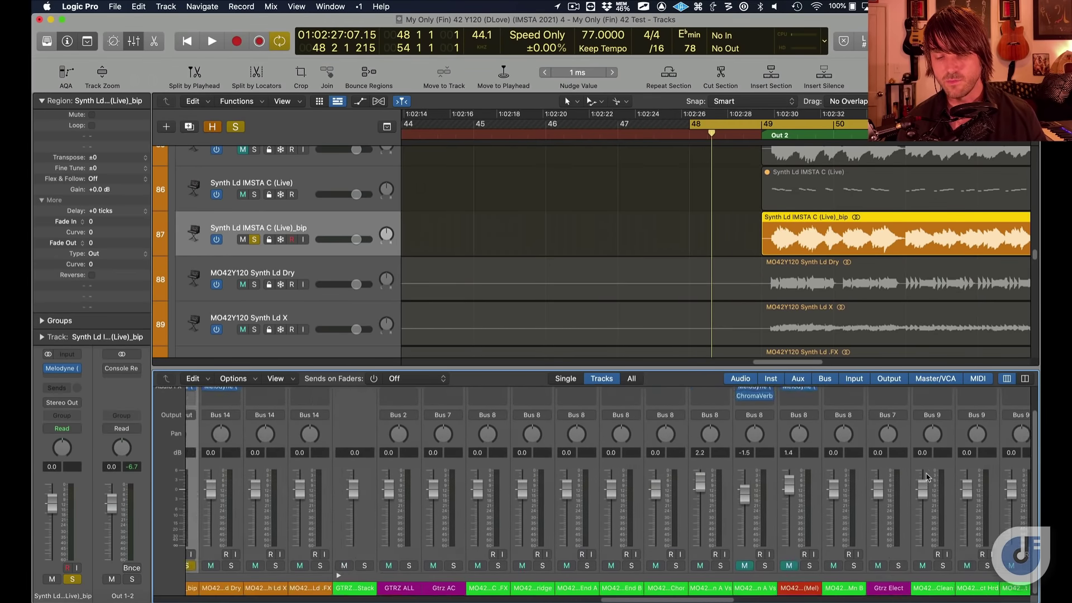
pyautogui.scroll(2, 706, 475)
# Reopen Melodyne on the bounced synth track and enlarge its note editor
pyautogui.click(672, 409)
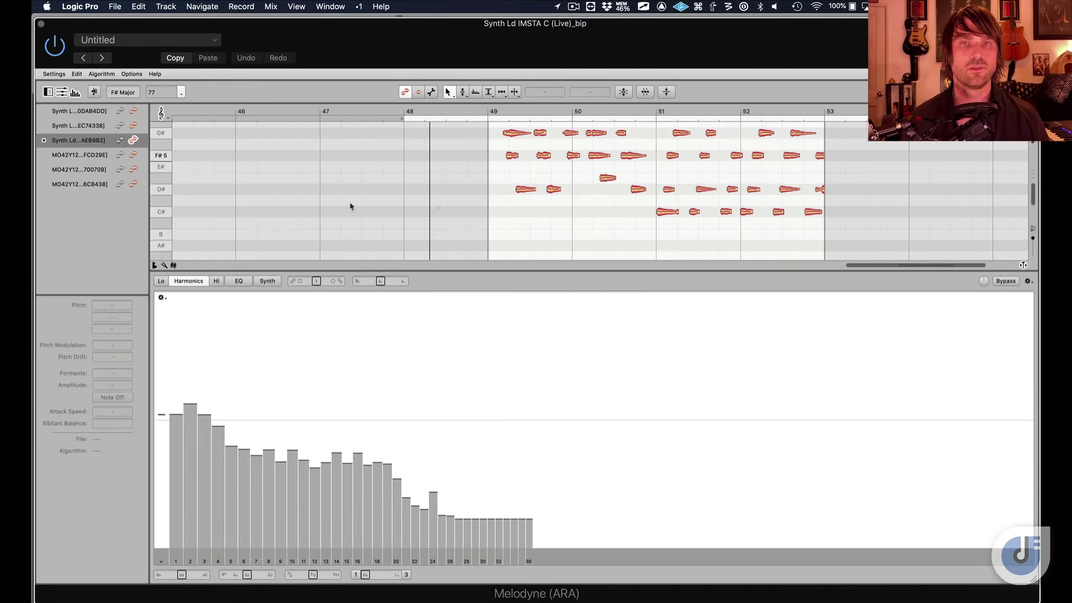
pyautogui.click(538, 266)
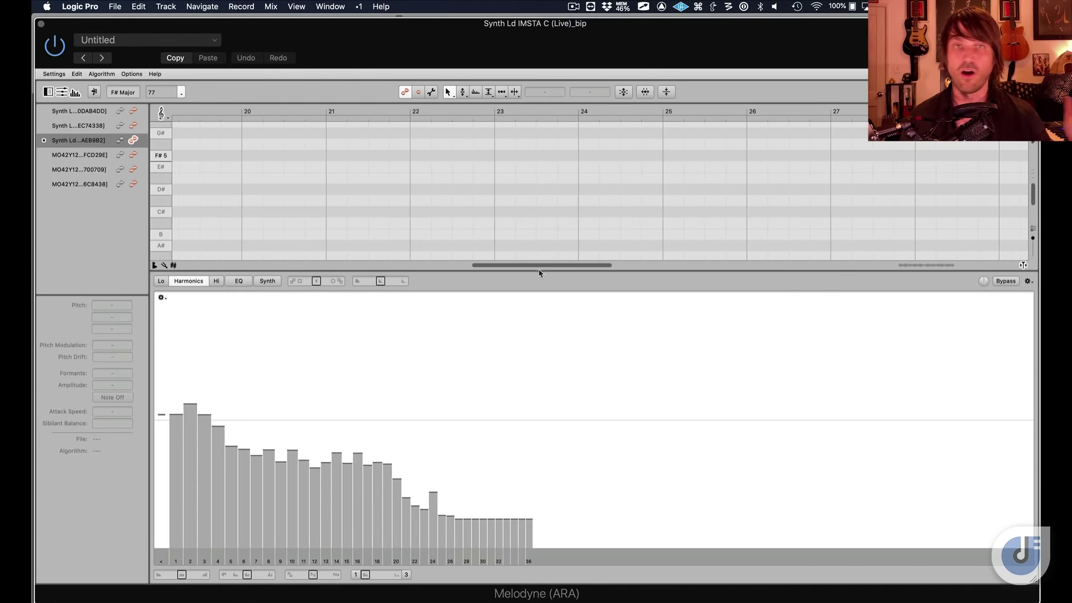
pyautogui.moveTo(539, 269); pyautogui.dragTo(530, 329)
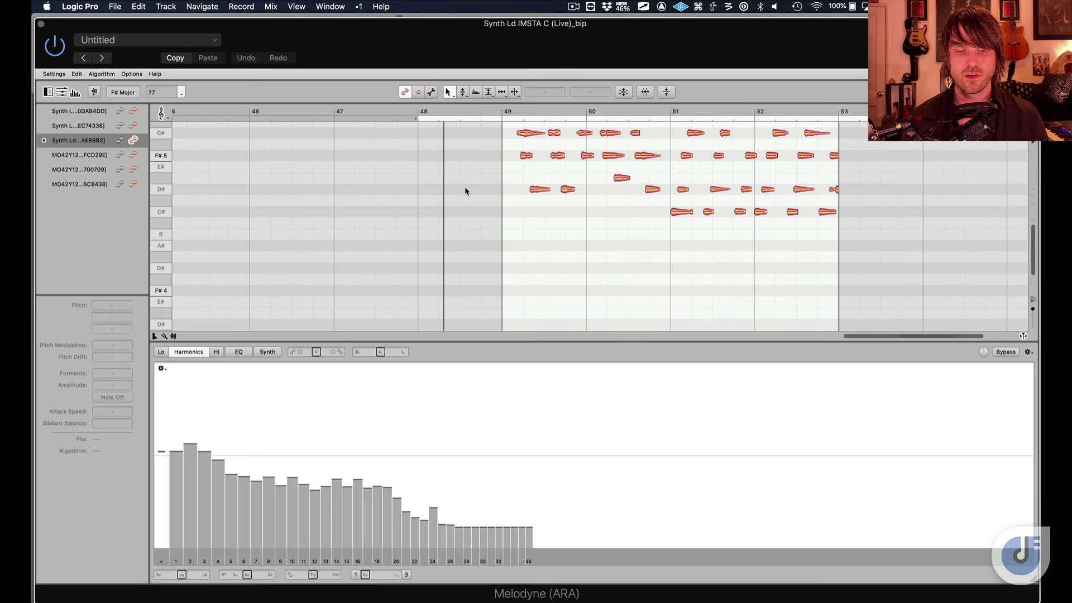
# Lower the E5 note in bar 50 to C#5 and raise the bar's last D#5 note to E#5, playing back the melody
pyautogui.press('space')
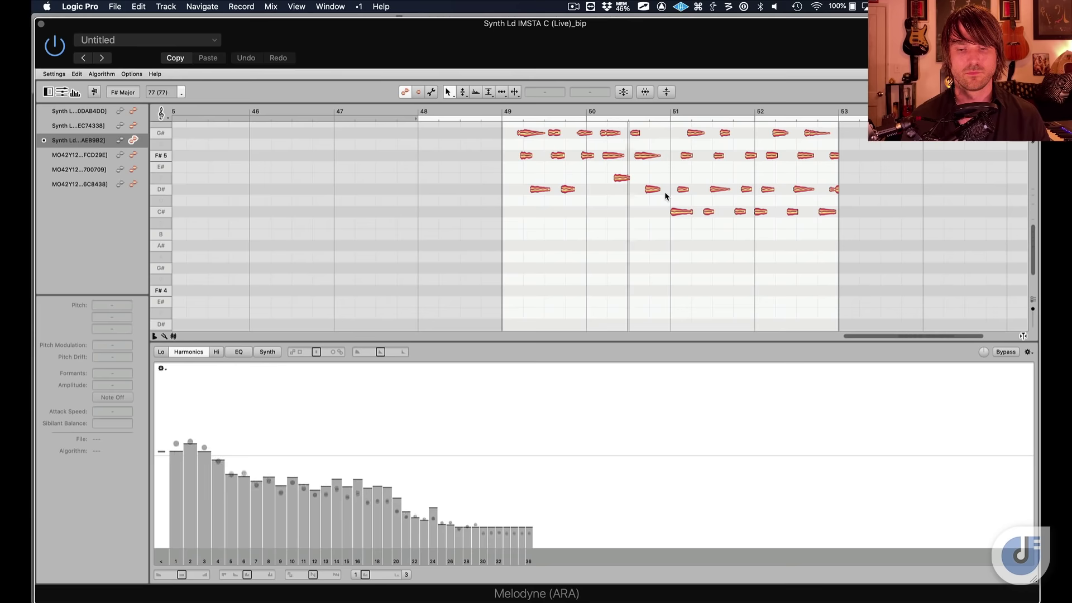
pyautogui.moveTo(625, 179); pyautogui.dragTo(625, 190)
pyautogui.doubleClick(594, 197)
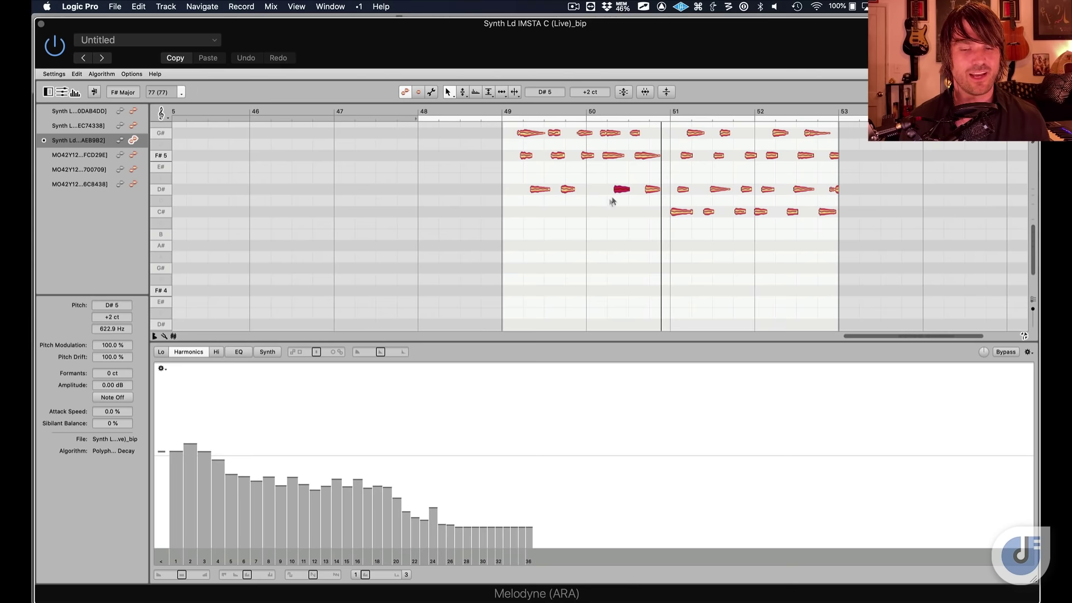
pyautogui.moveTo(621, 202); pyautogui.dragTo(622, 224)
pyautogui.click(572, 246)
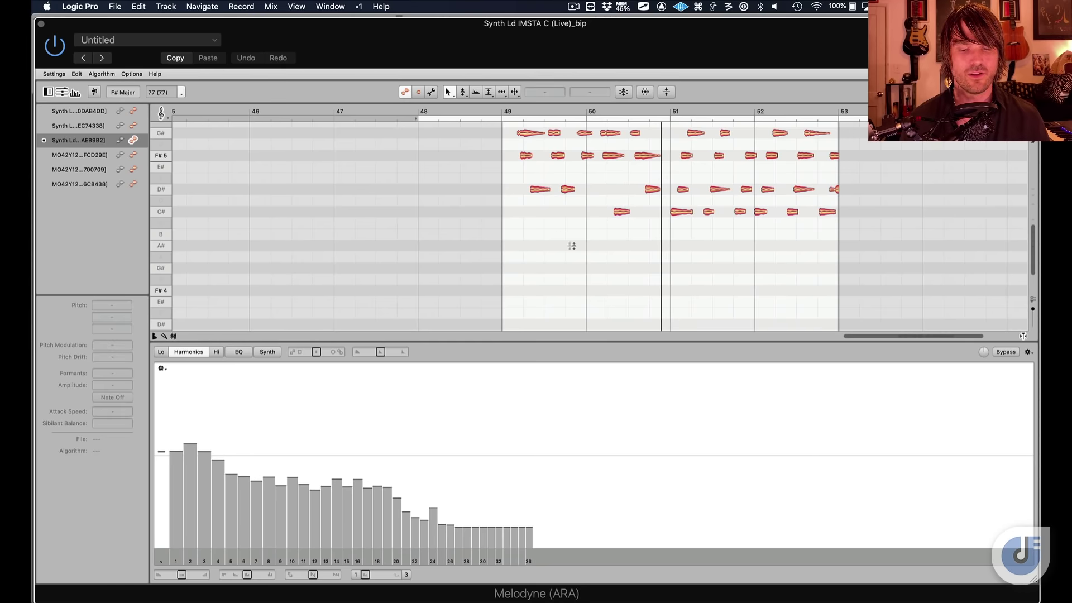
pyautogui.doubleClick(573, 246)
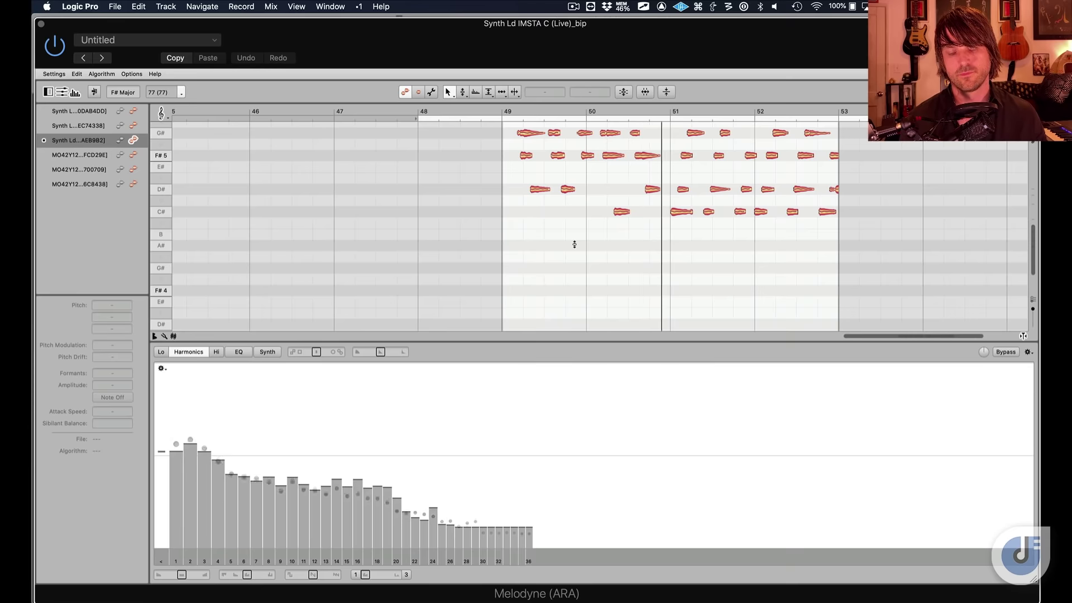
pyautogui.moveTo(652, 192); pyautogui.dragTo(652, 171)
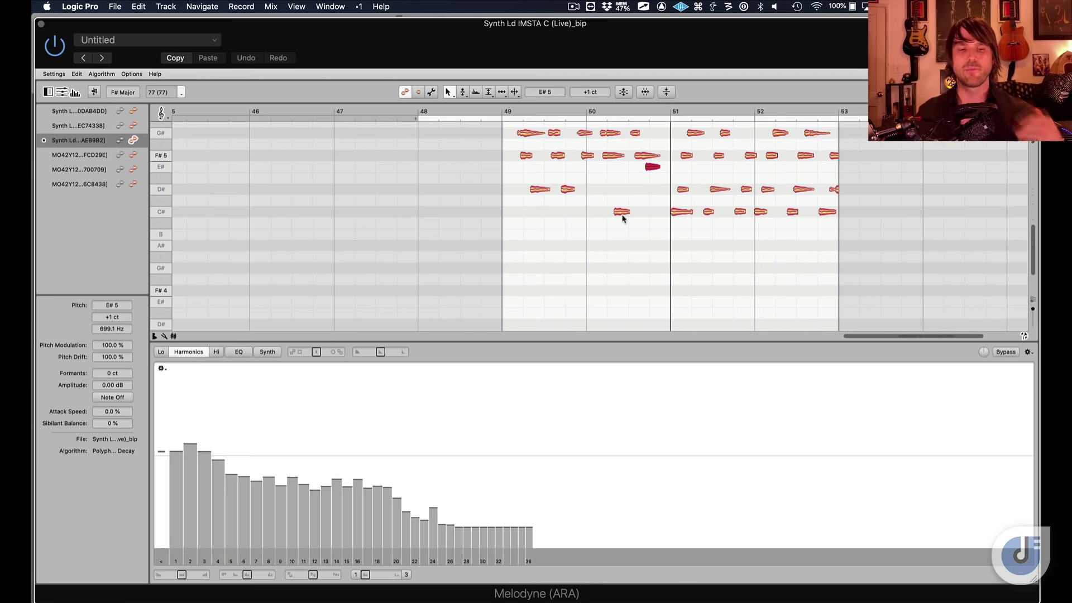
pyautogui.click(688, 254)
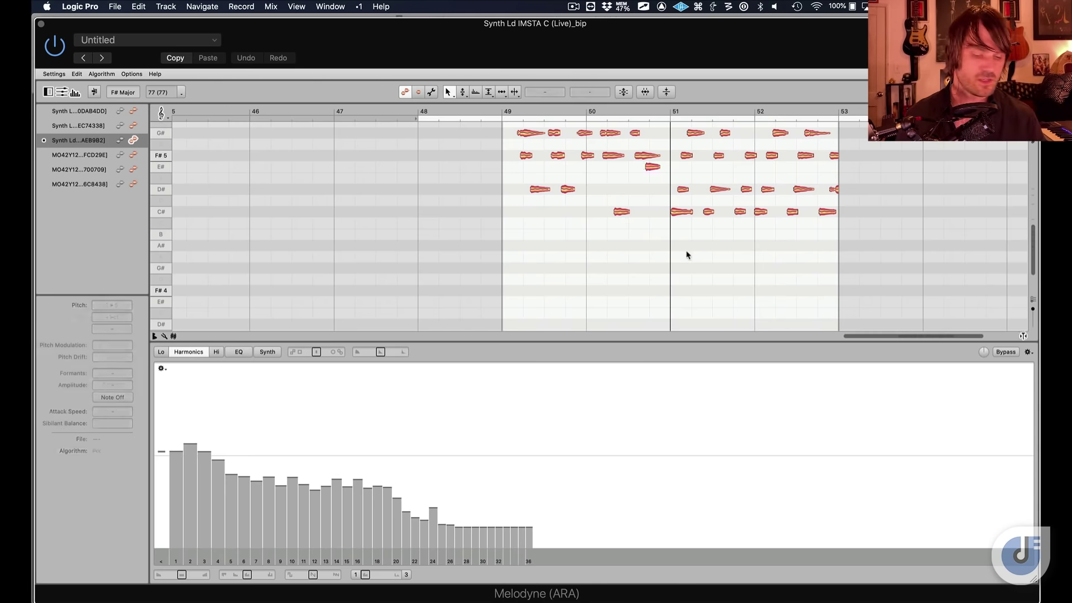
# Select all notes, keep the Polyphonic Decay algorithm and examine the notes detected in the octave above F#5
pyautogui.click(103, 74)
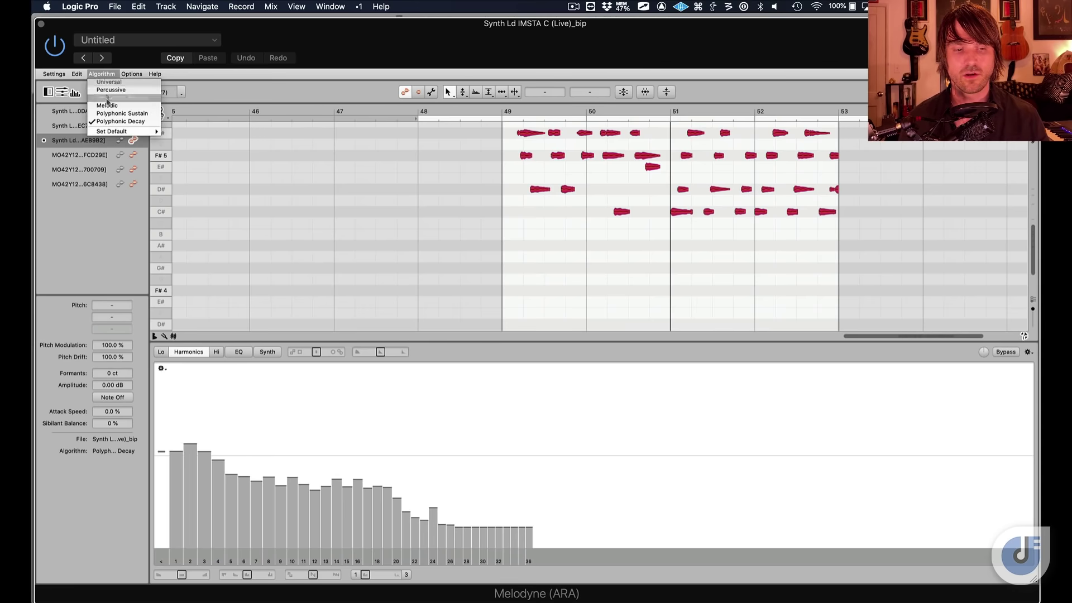
pyautogui.click(150, 122)
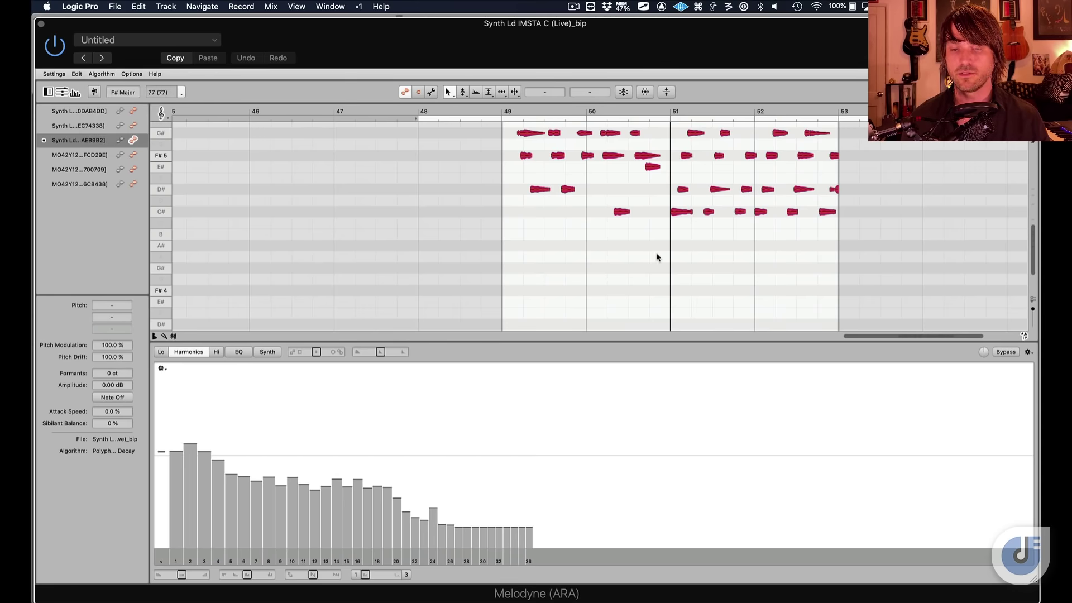
pyautogui.scroll(6, 637, 237)
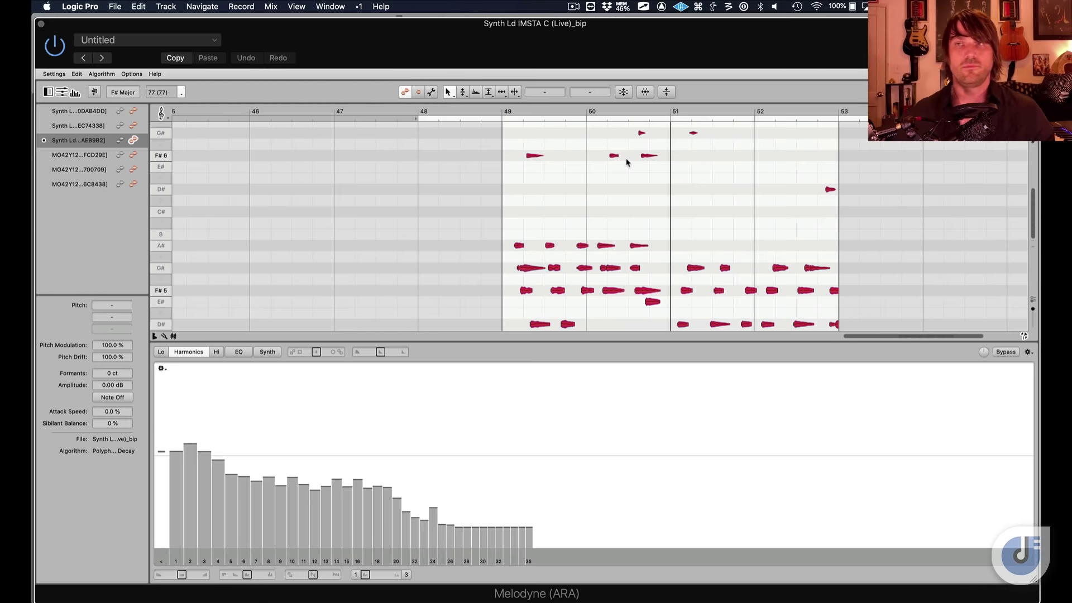
# Close Melodyne and bring the MO42Y120 Vox Ch Harm tracks into view in the arrangement
pyautogui.click(41, 24)
pyautogui.scroll(15, 604, 184)
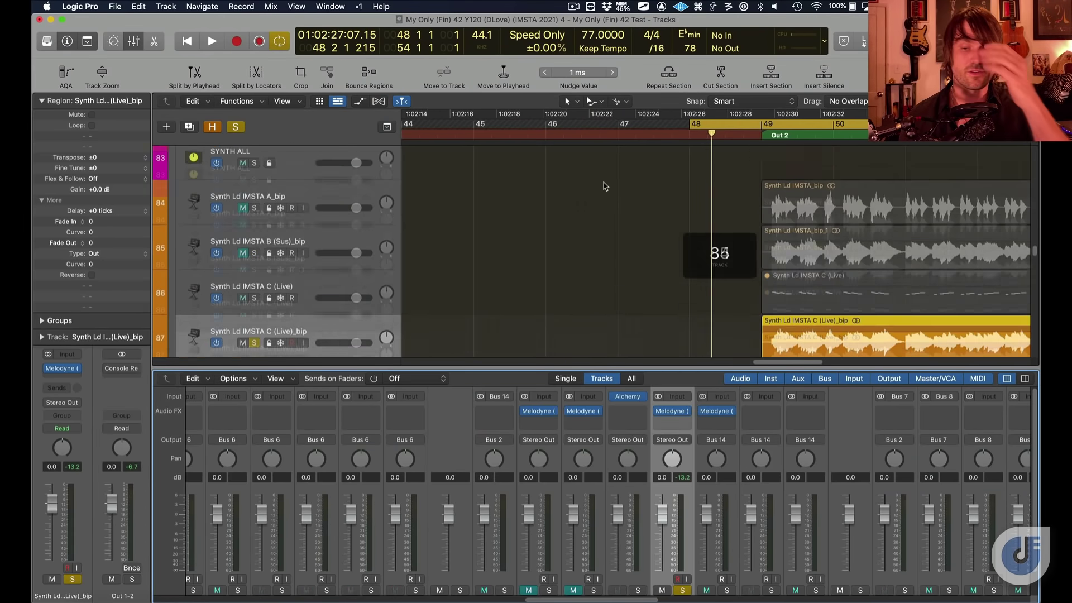
pyautogui.scroll(10, 603, 185)
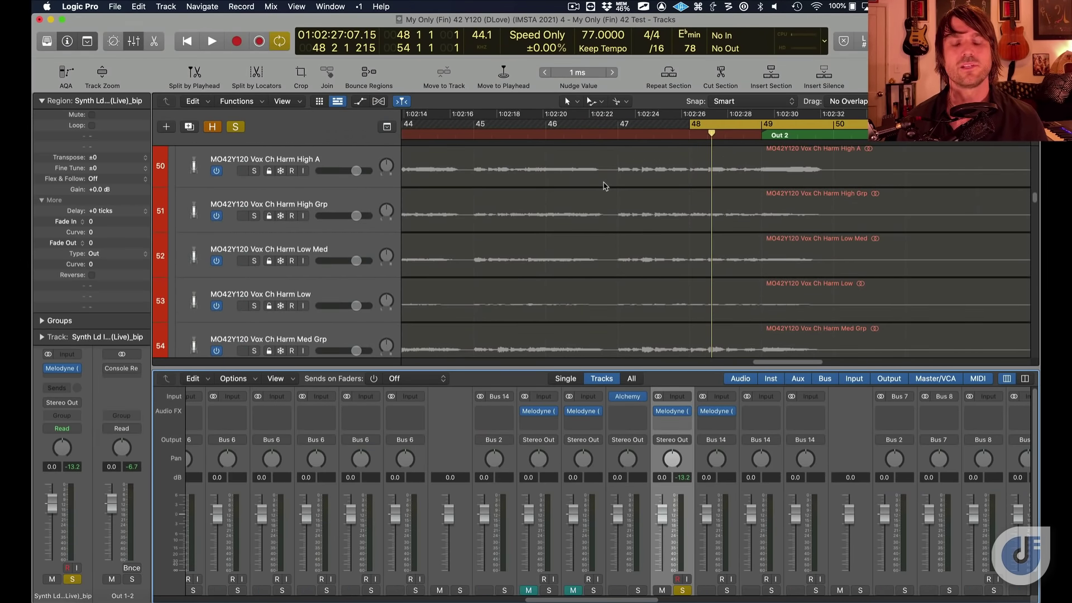
pyautogui.scroll(15, 605, 185)
pyautogui.scroll(-6, 605, 186)
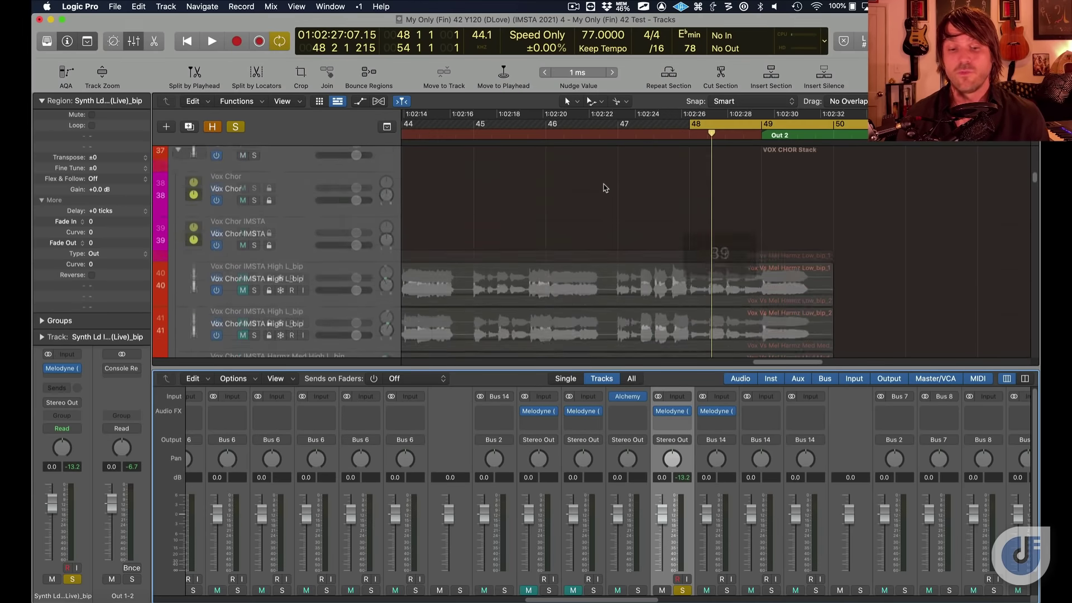
pyautogui.scroll(-2, 241, 234)
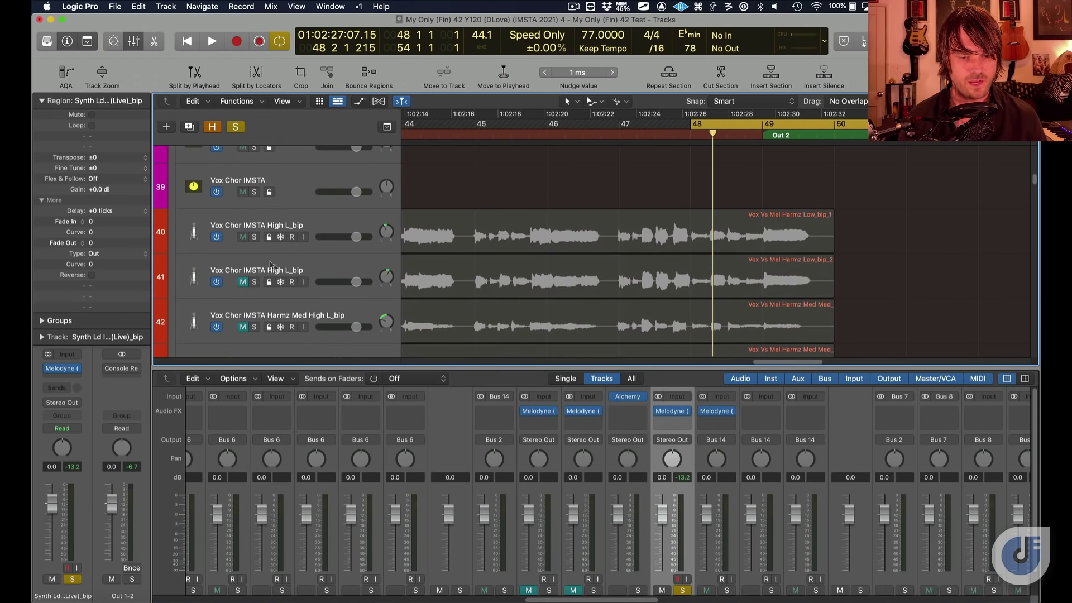
pyautogui.keyDown('alt'); pyautogui.click(255, 236); pyautogui.keyUp('alt')
pyautogui.scroll(1, 670, 201)
pyautogui.hscroll(-5, 670, 201)
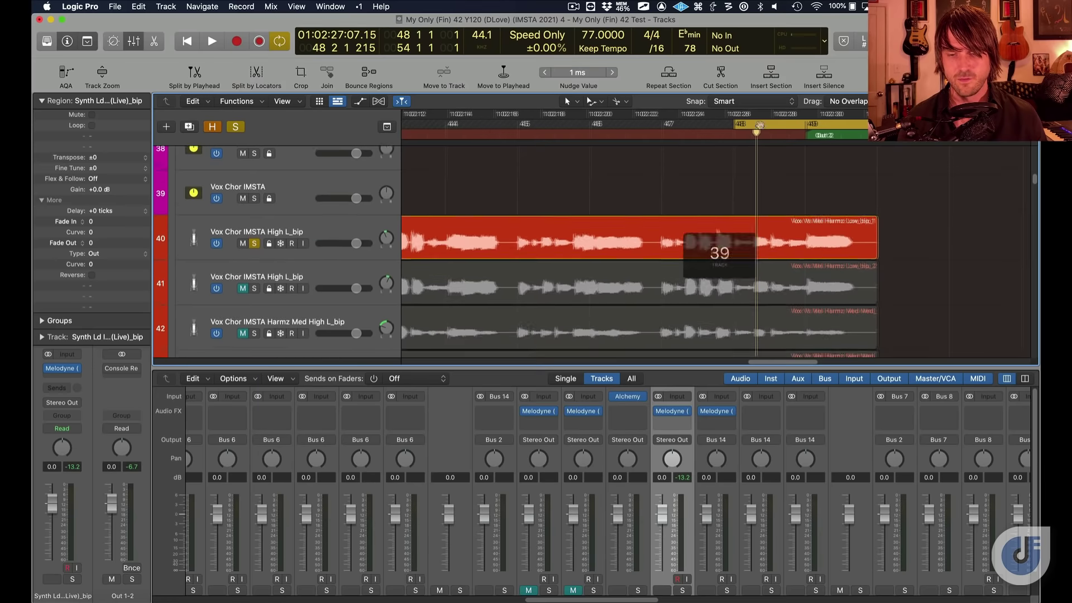
pyautogui.press('c')
pyautogui.press('super+Left')
pyautogui.press('super+Left')
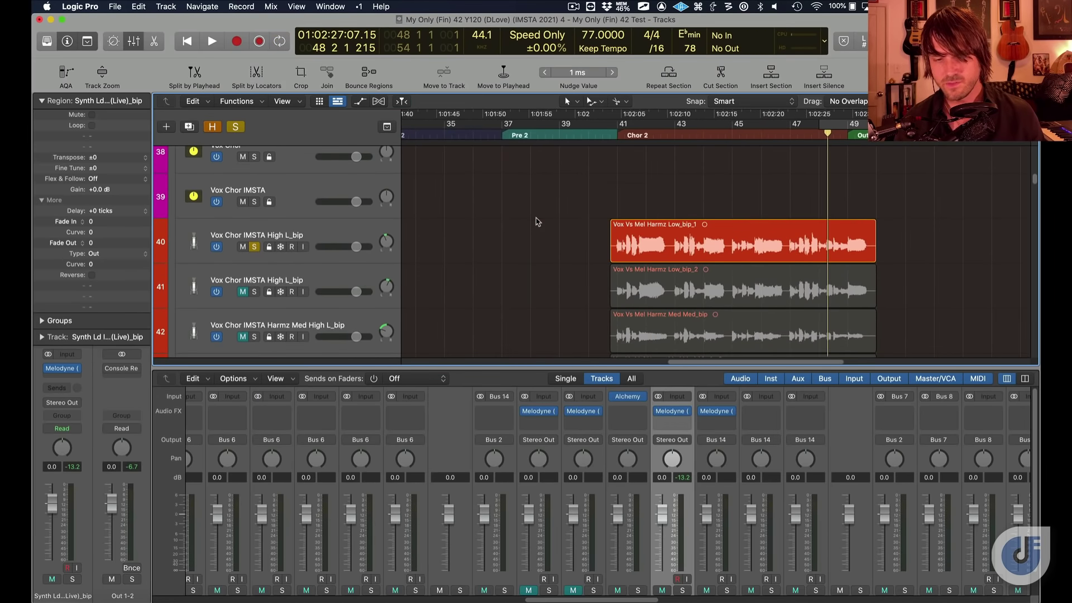
pyautogui.scroll(5, 575, 158)
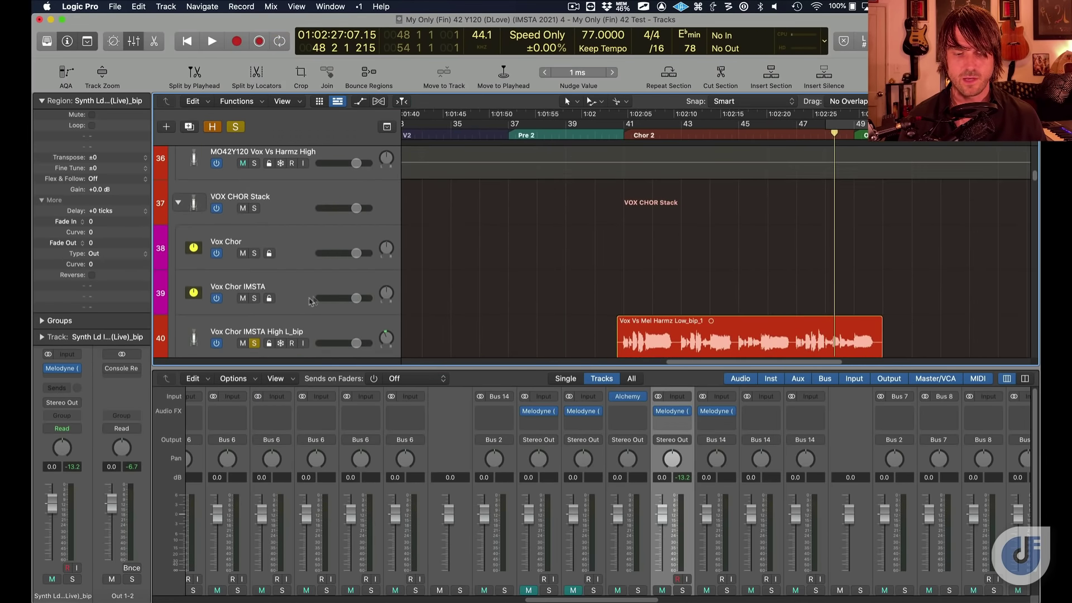
pyautogui.click(255, 344)
# Select and solo the Vox Vs IMSTA Ld L_bip lead vocal track
pyautogui.scroll(3, 244, 348)
pyautogui.scroll(10, 244, 349)
pyautogui.hscroll(-5, 244, 348)
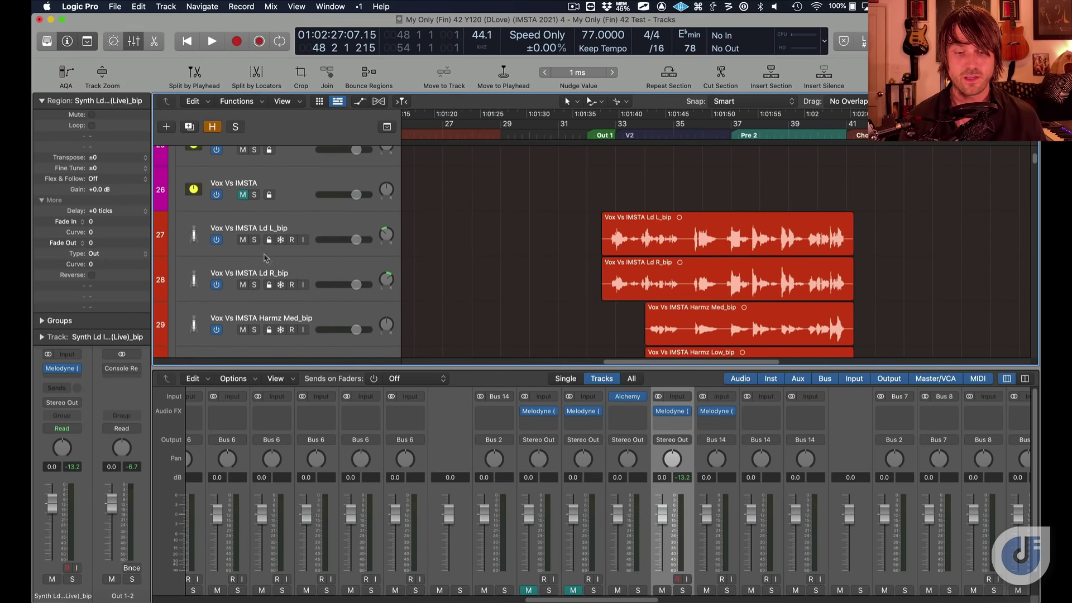
pyautogui.click(283, 234)
pyautogui.click(254, 239)
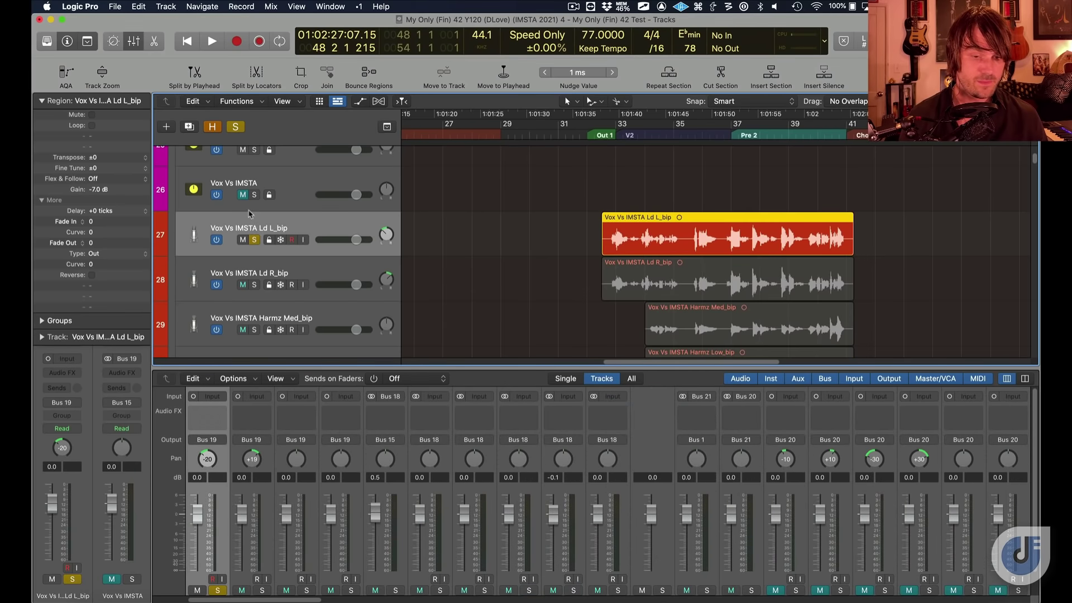
# Set a cycle range from bar 32 to bar 42, play the soloed lead vocal and raise its track volume to 2.4 dB
pyautogui.moveTo(593, 130); pyautogui.dragTo(865, 131)
pyautogui.press('space')
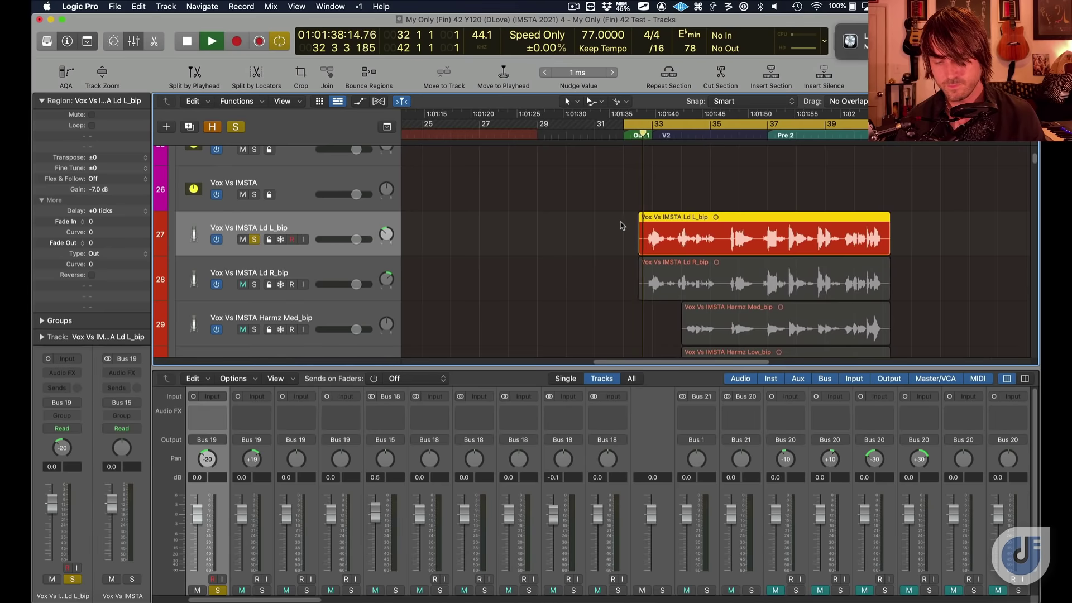
pyautogui.press('super+Right')
pyautogui.moveTo(356, 239); pyautogui.dragTo(369, 241)
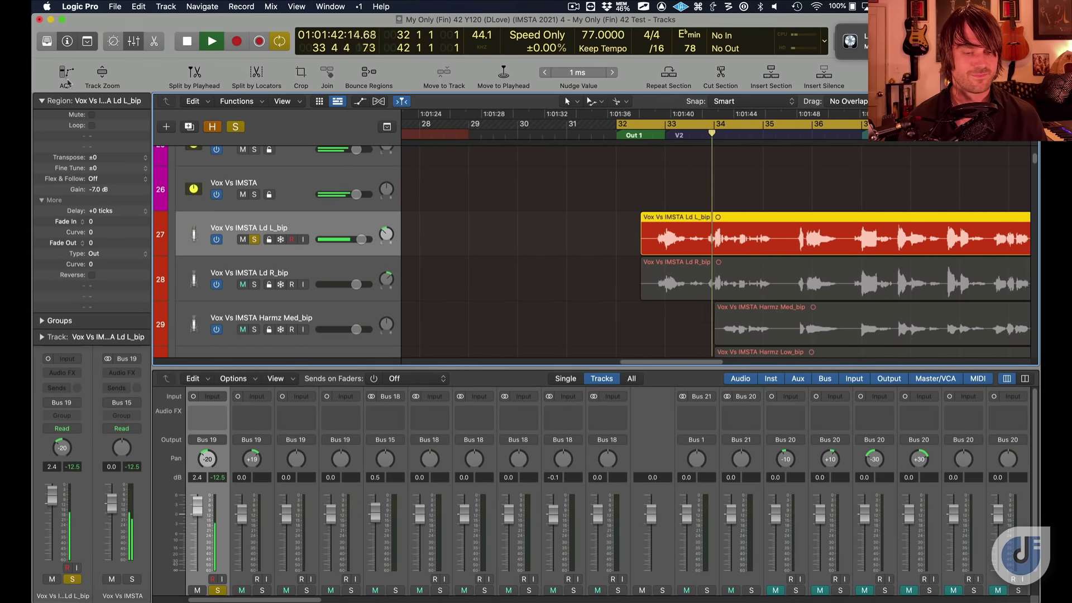
# Stop playback and insert Melodyne (ARA) on the Vox Vs IMSTA Ld L_bip track, with the region parameters collapsed
pyautogui.click(41, 101)
pyautogui.press('space')
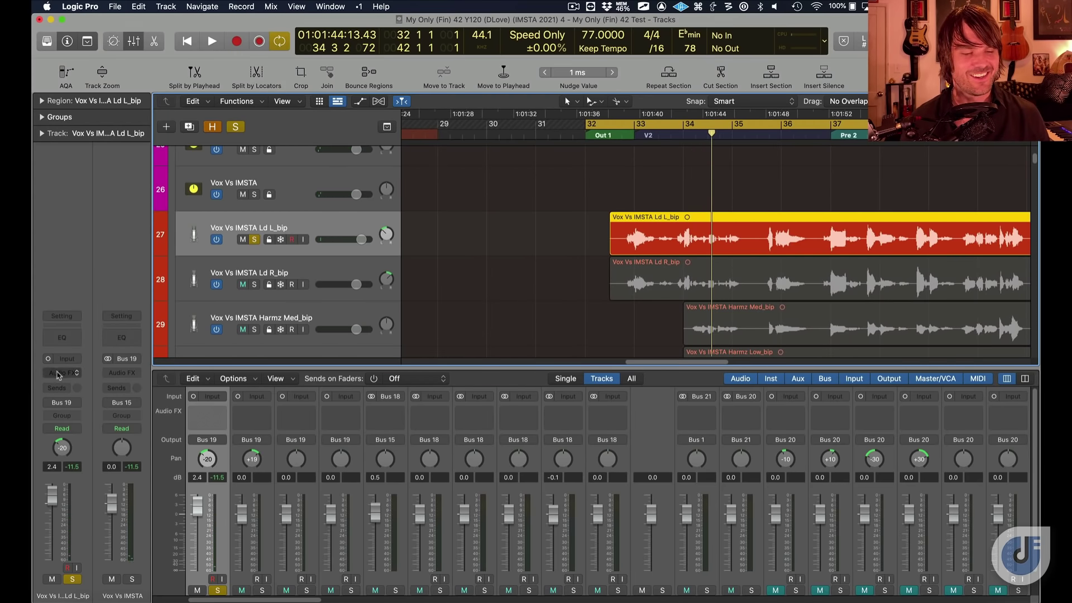
pyautogui.click(62, 373)
pyautogui.press('Escape')
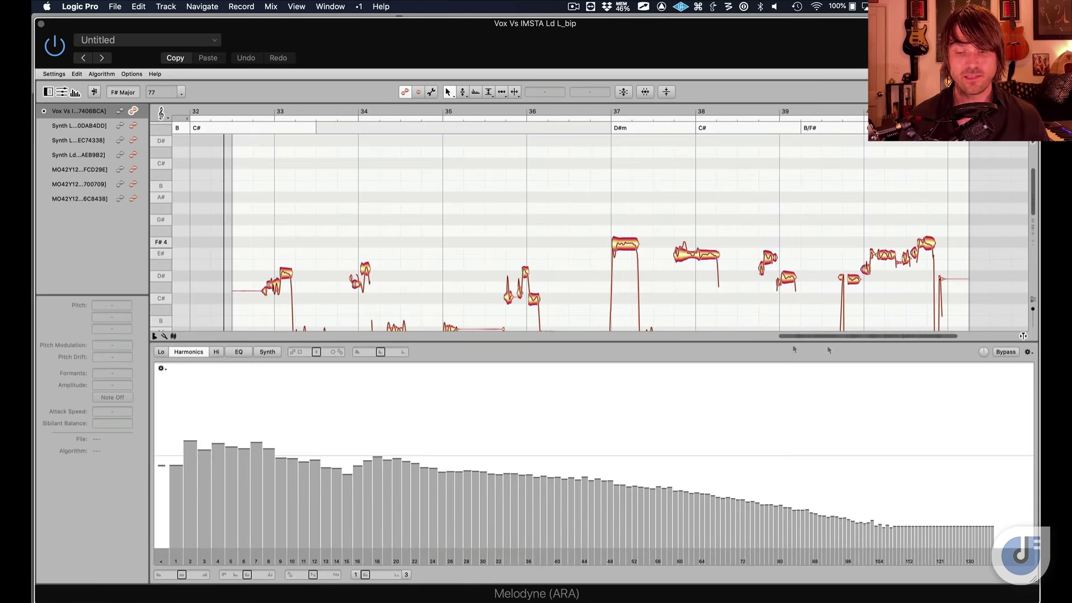
# Hide Melodyne's Sound Editor and enlarge the vocal notes around bar 33
pyautogui.moveTo(835, 340); pyautogui.dragTo(801, 341)
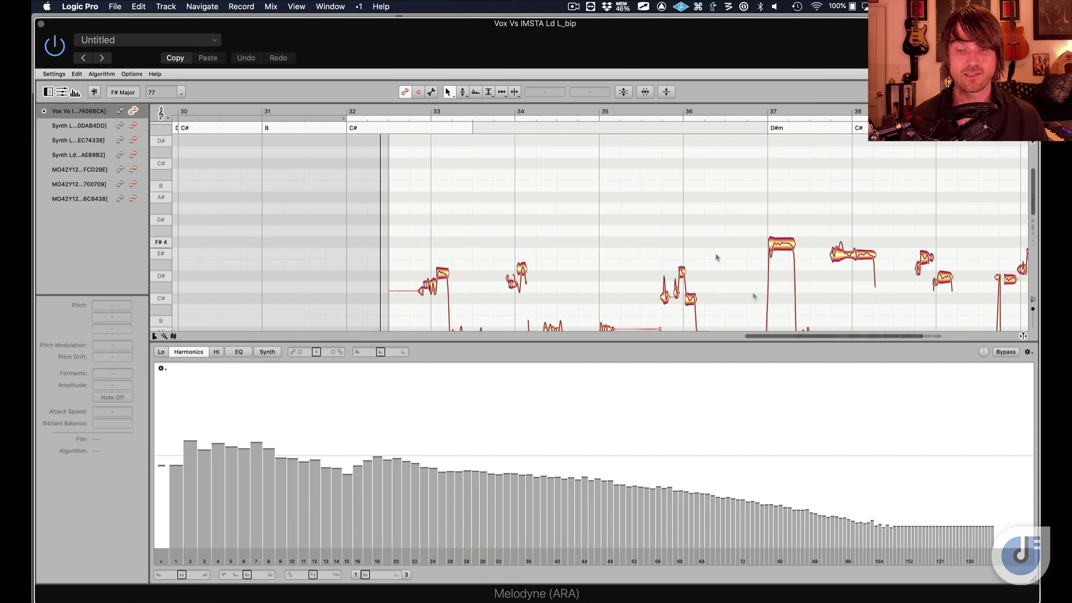
pyautogui.scroll(-6, 622, 220)
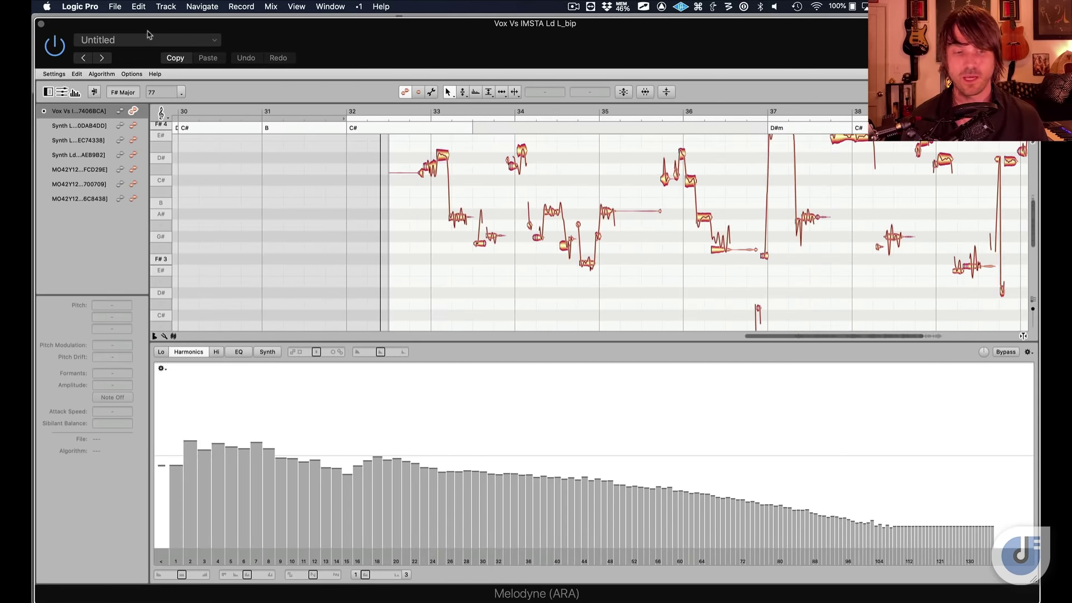
pyautogui.click(73, 92)
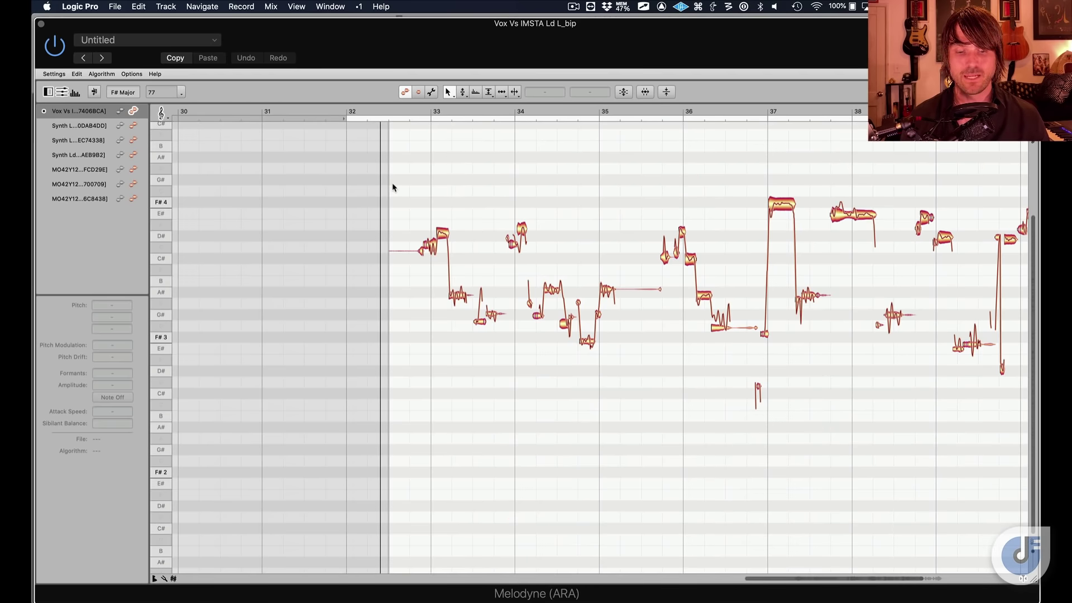
pyautogui.scroll(6, 440, 192)
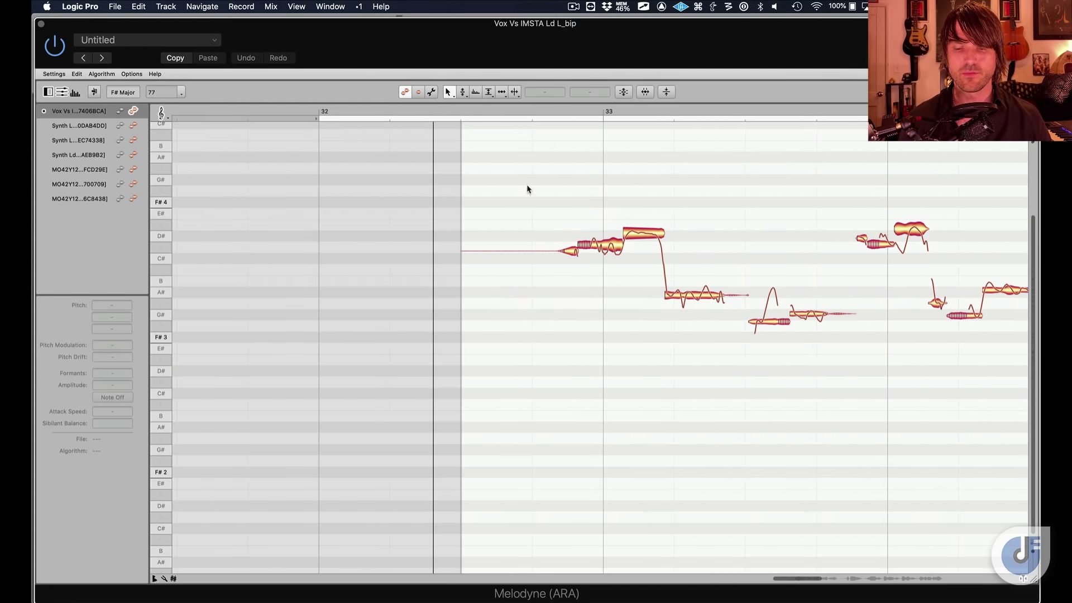
pyautogui.scroll(-2, 528, 187)
pyautogui.scroll(4, 528, 187)
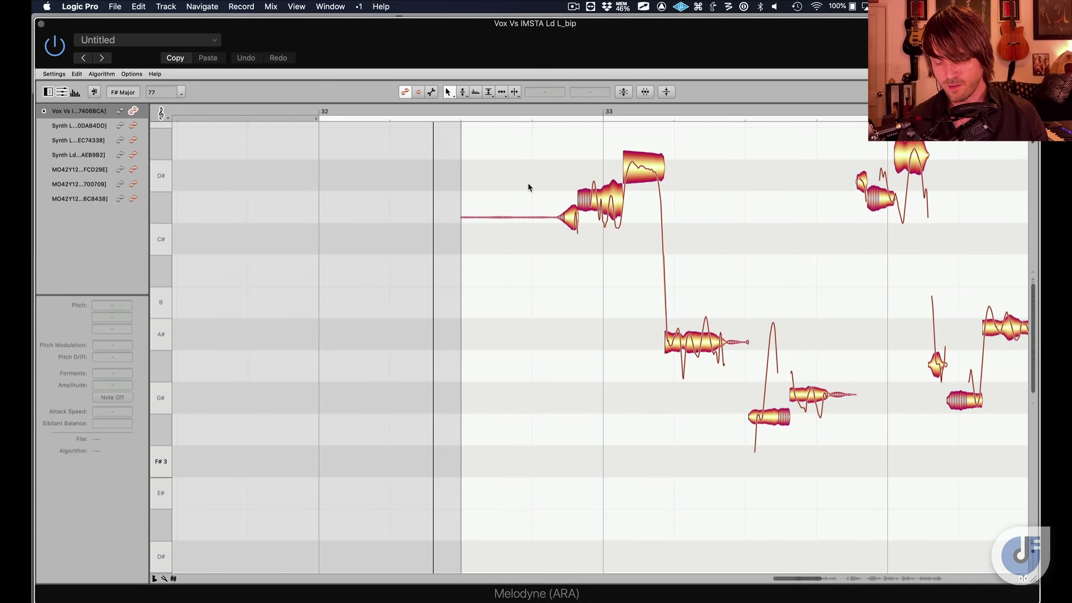
pyautogui.scroll(2, 529, 187)
# Inspect the vocal notes around bar 33, select the D4 note that contains a sibilant and play back the phrase
pyautogui.click(668, 178)
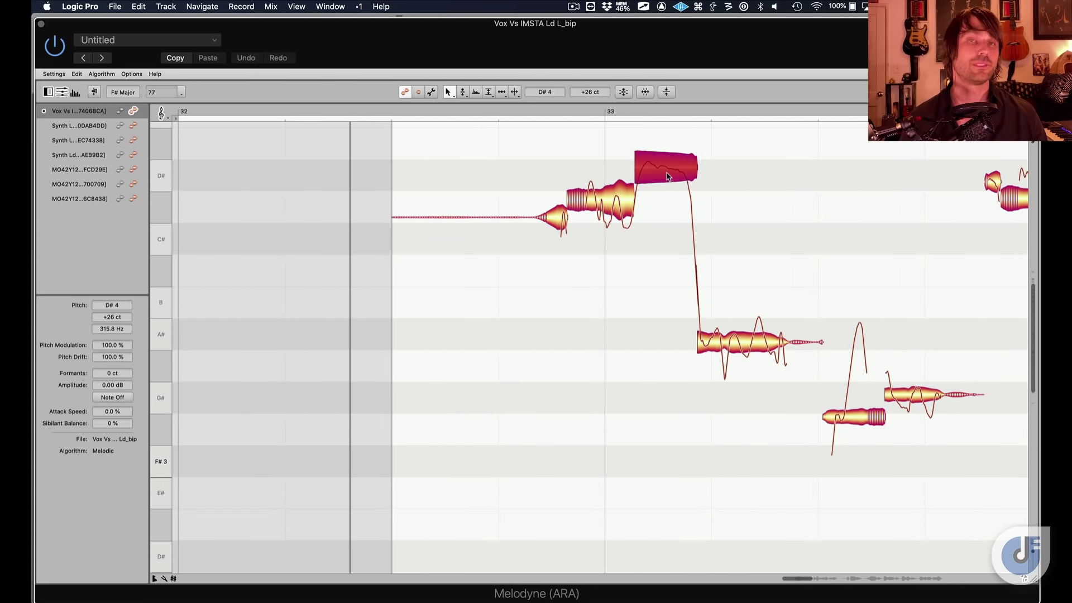
pyautogui.press('Left')
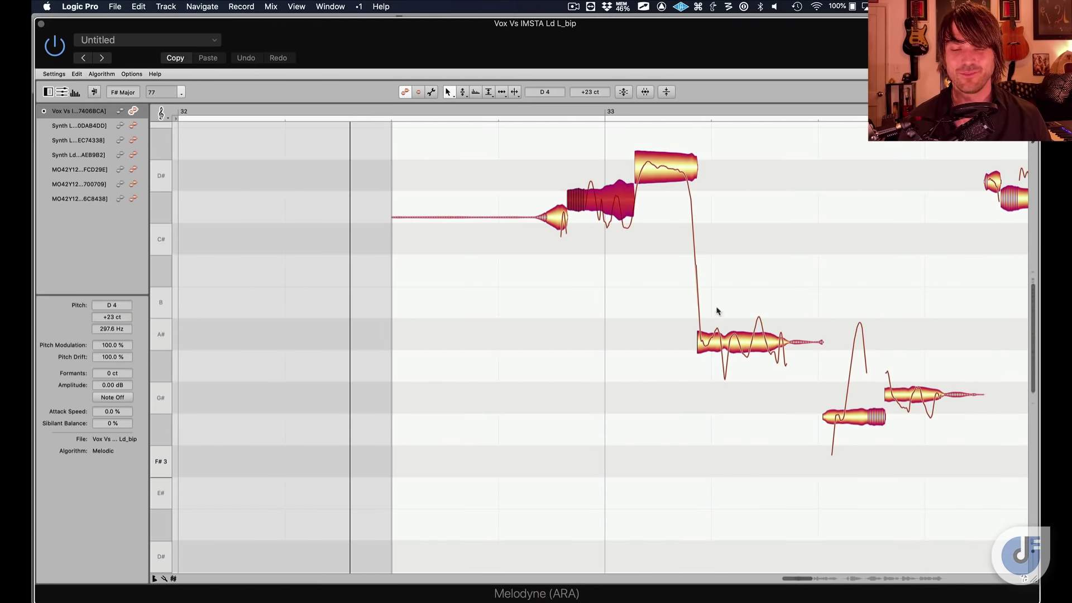
pyautogui.click(737, 346)
pyautogui.click(615, 204)
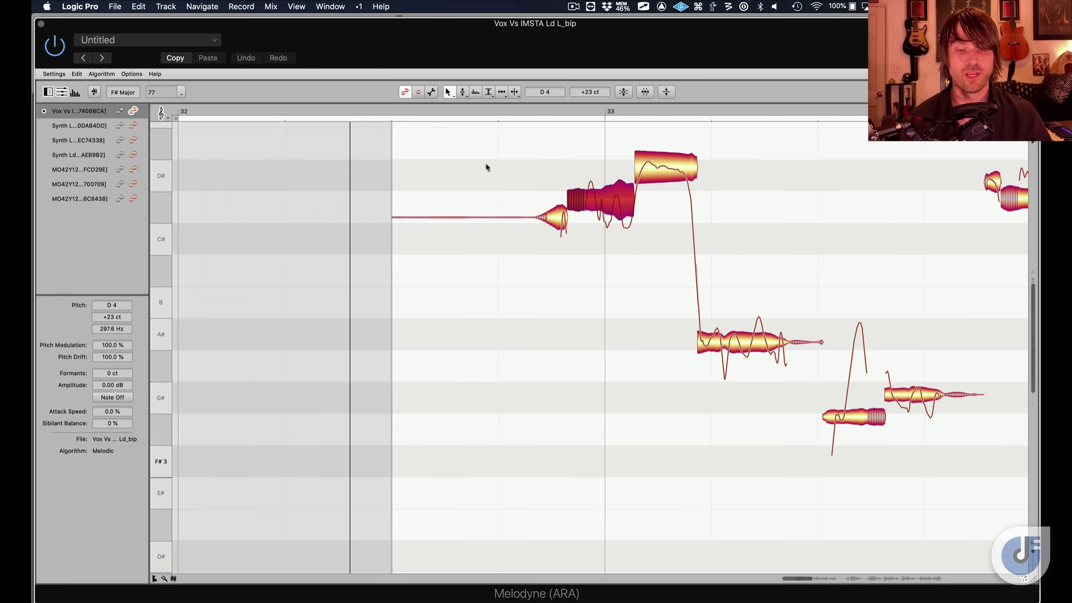
pyautogui.press('space')
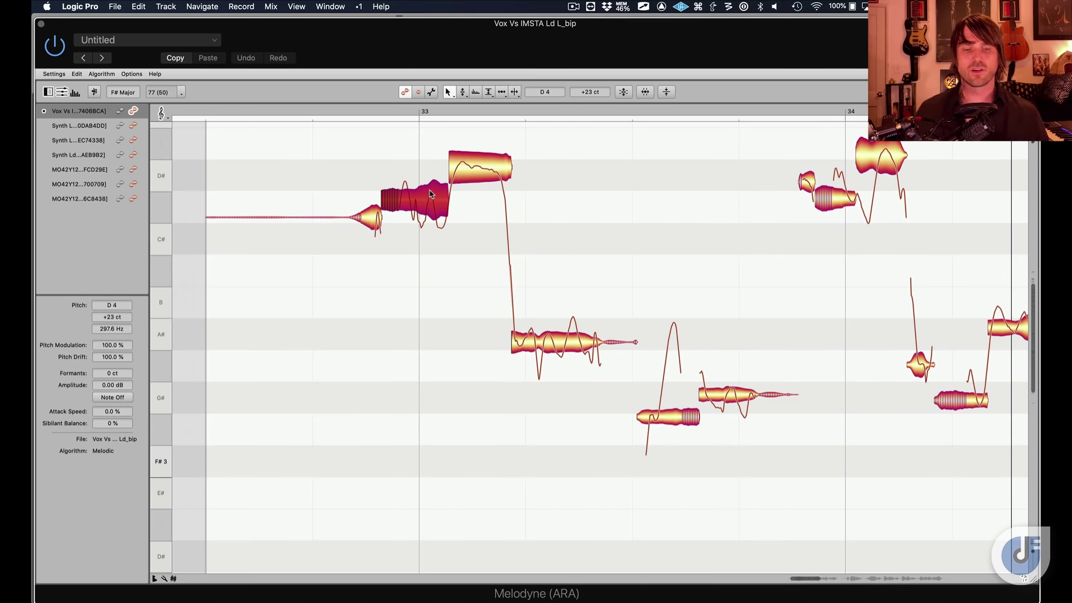
# Try separating the sibilants from the D4 and G#3 notes in the first phrase with the Note Separation Tool, and undo the splits
pyautogui.rightClick(393, 191)
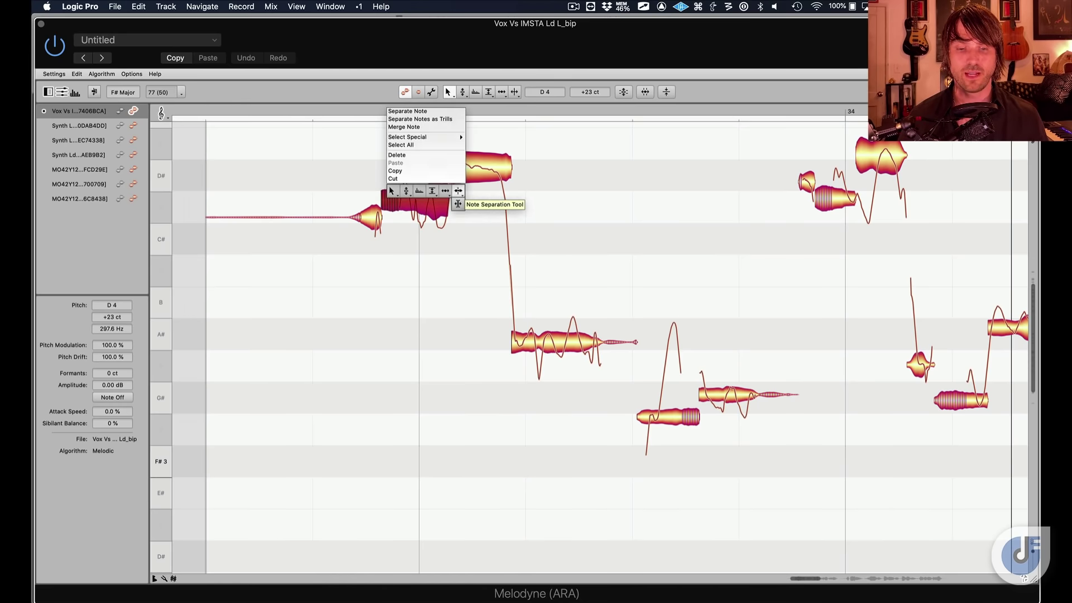
pyautogui.click(450, 196)
pyautogui.doubleClick(398, 197)
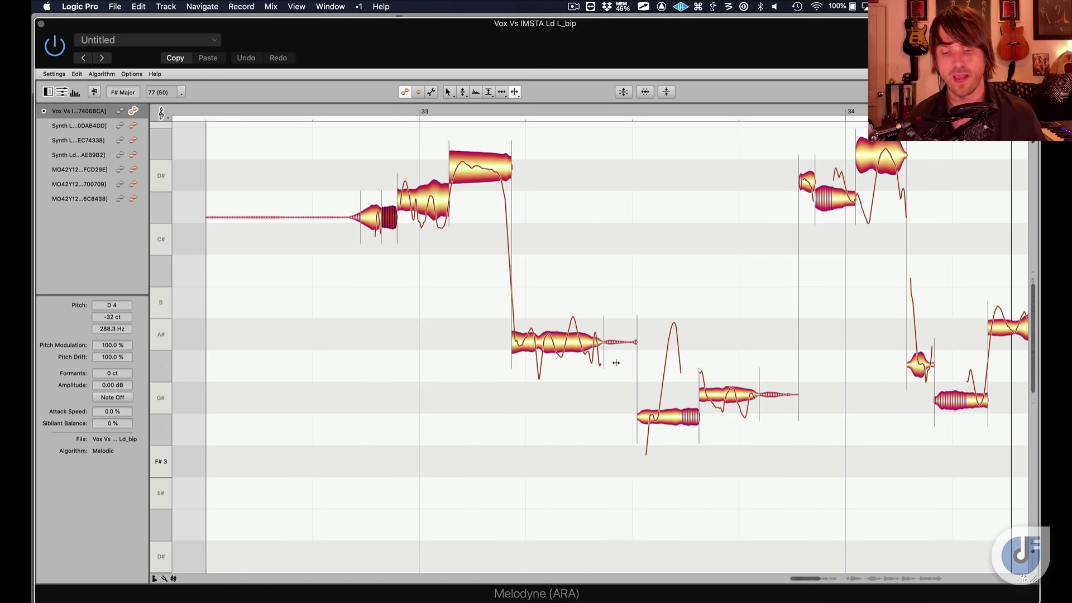
pyautogui.doubleClick(684, 415)
pyautogui.press('super+z')
pyautogui.press('super+z')
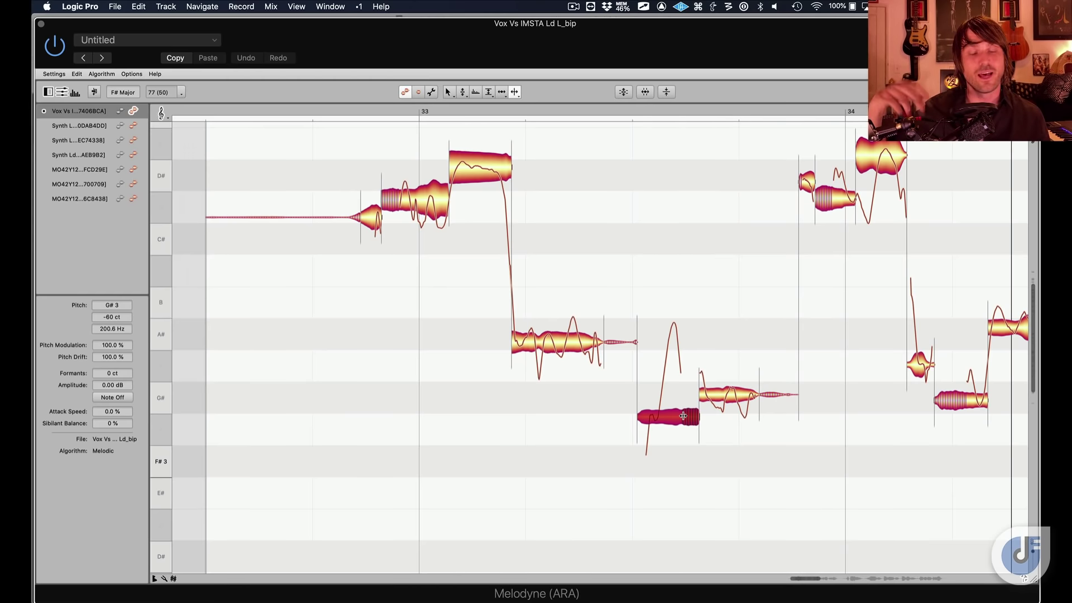
pyautogui.click(321, 152)
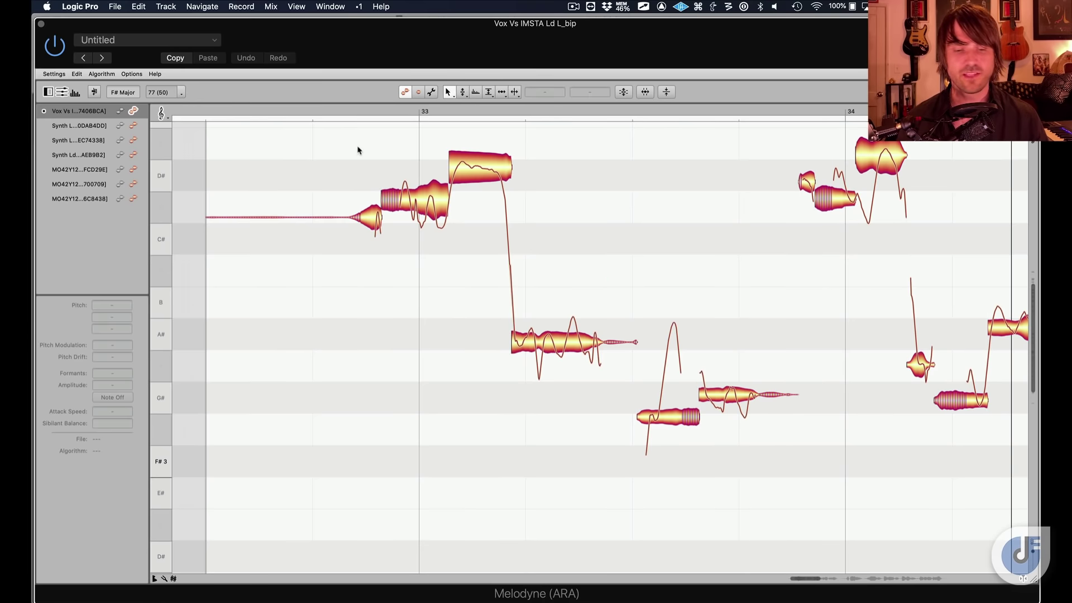
# Select all notes of the lead vocal and activate the Sibilant Balance Tool
pyautogui.click(414, 216)
pyautogui.moveTo(303, 158); pyautogui.dragTo(874, 426)
pyautogui.click(703, 228)
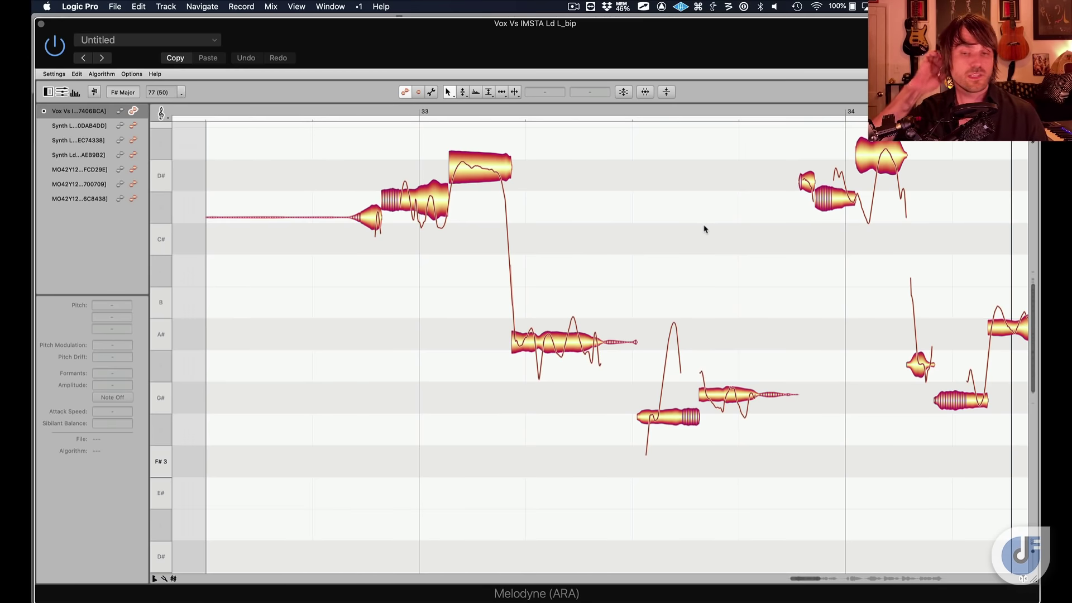
pyautogui.press('super+a')
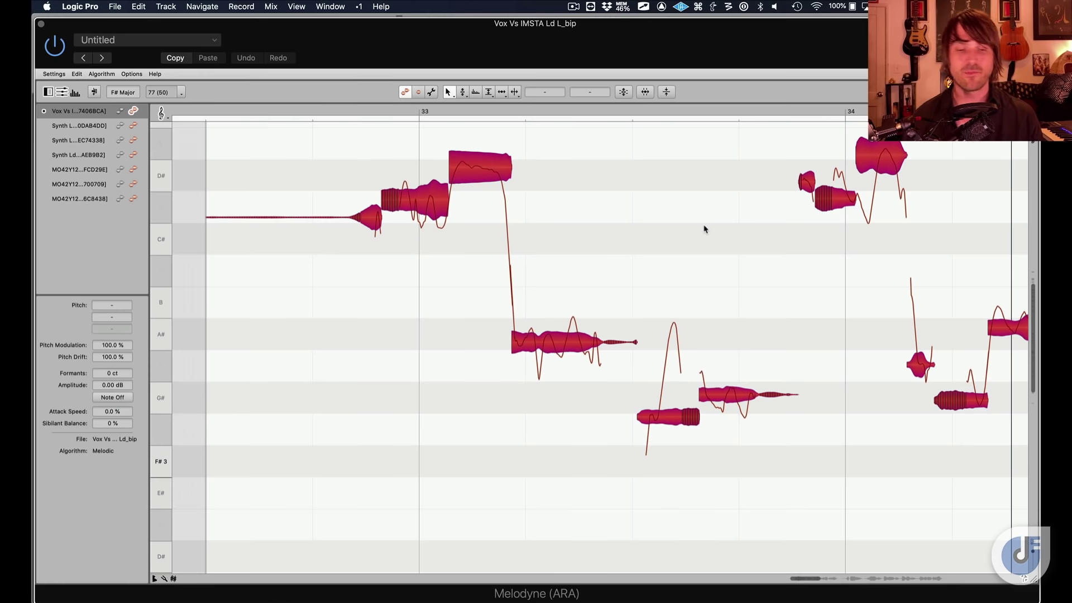
pyautogui.click(489, 92)
pyautogui.moveTo(489, 93); pyautogui.dragTo(490, 123)
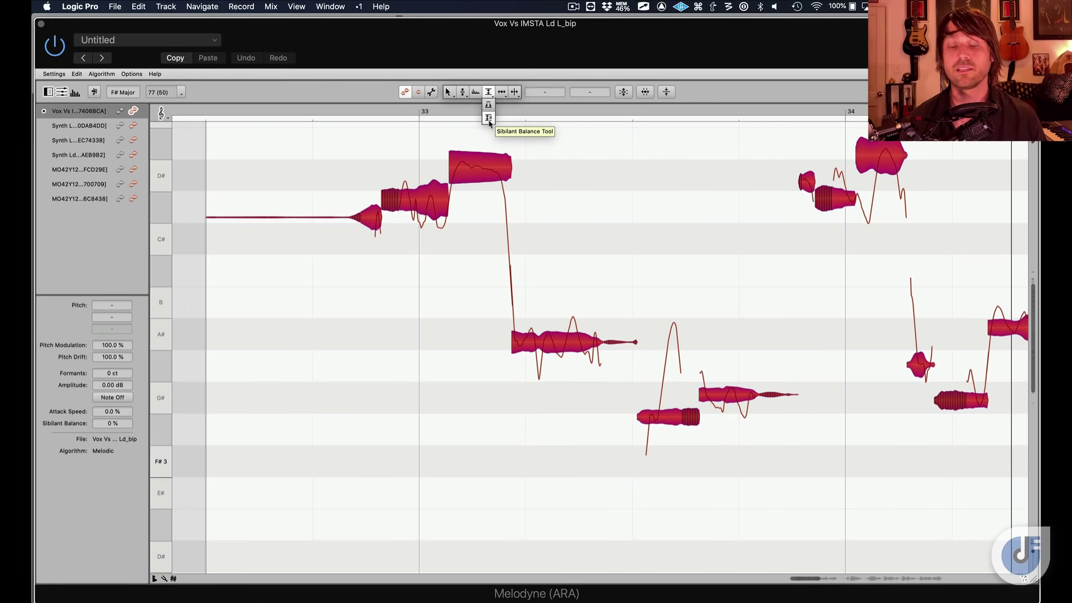
pyautogui.moveTo(491, 120); pyautogui.dragTo(490, 120)
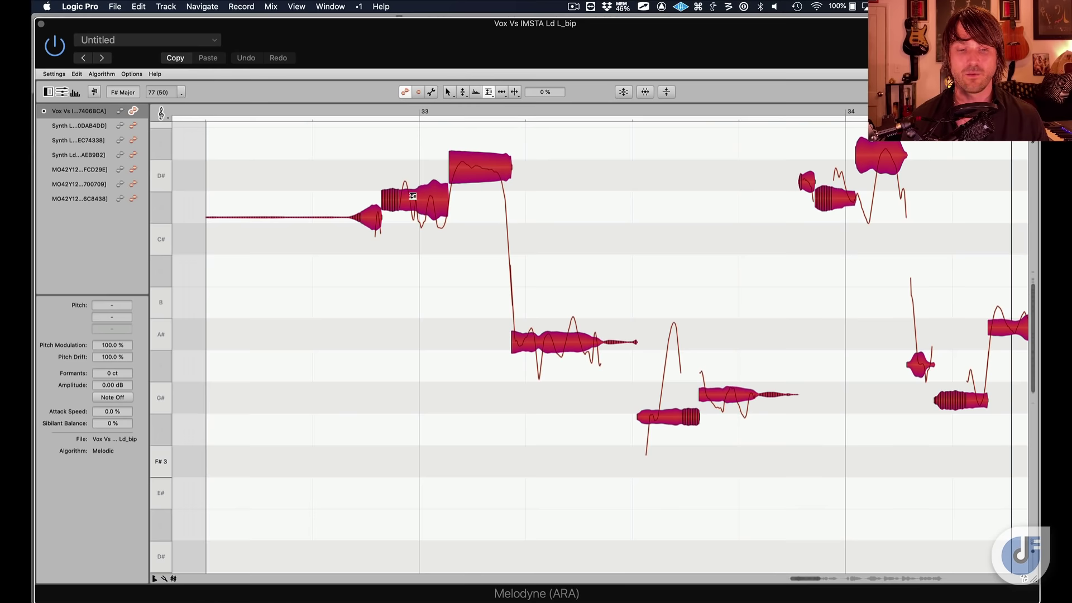
# Audition the selected notes with the sibilant balance at -96 % and at 82 %
pyautogui.moveTo(413, 196)
pyautogui.mouseDown()
pyautogui.moveTo(412, 259)
pyautogui.moveTo(413, 250)
pyautogui.mouseUp()
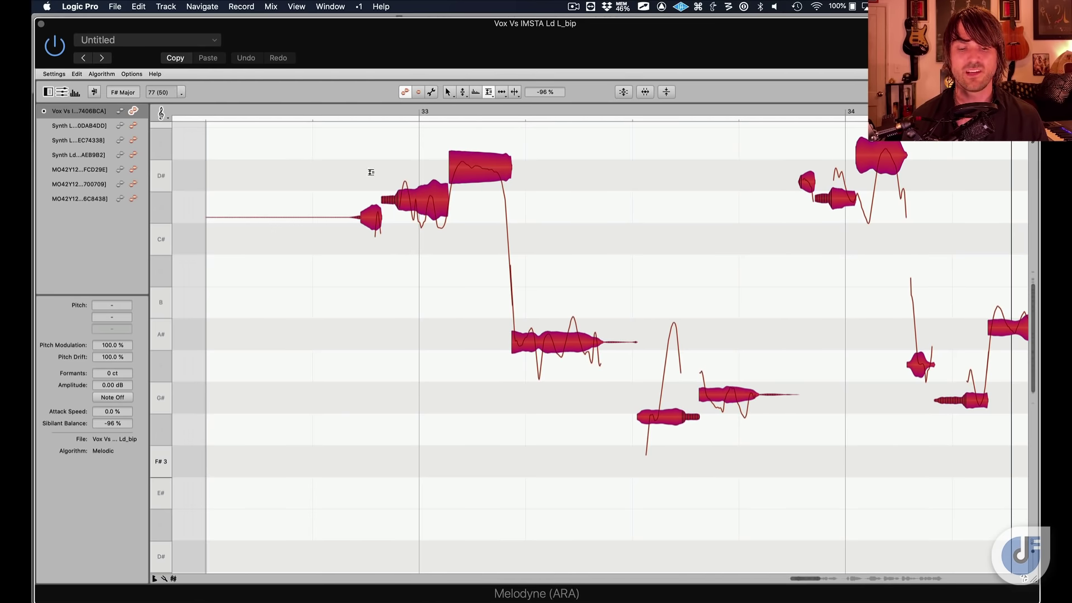
pyautogui.press('space')
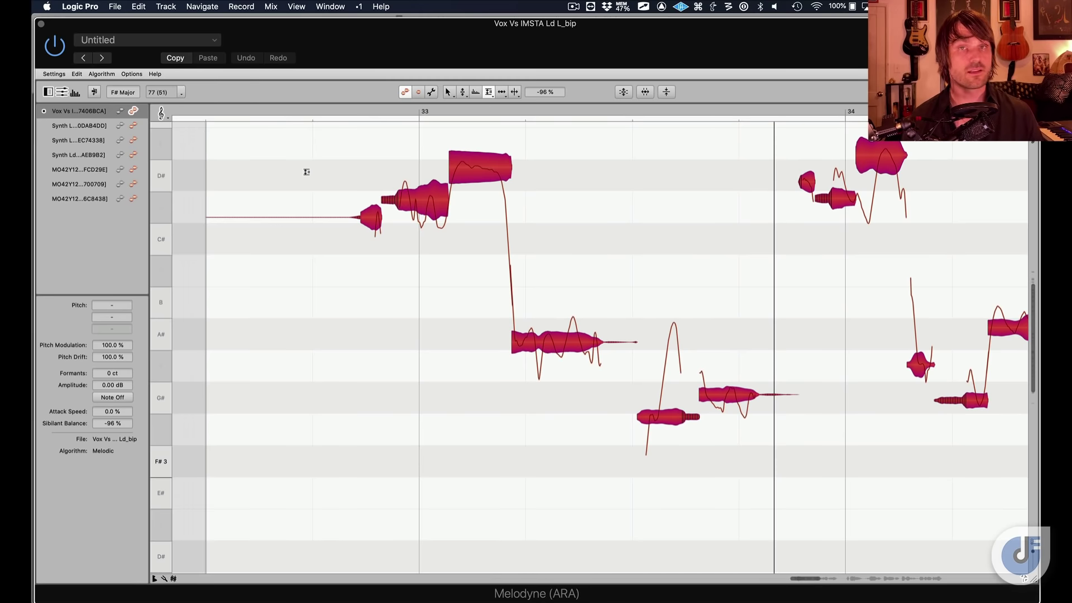
pyautogui.moveTo(416, 199); pyautogui.dragTo(414, 102)
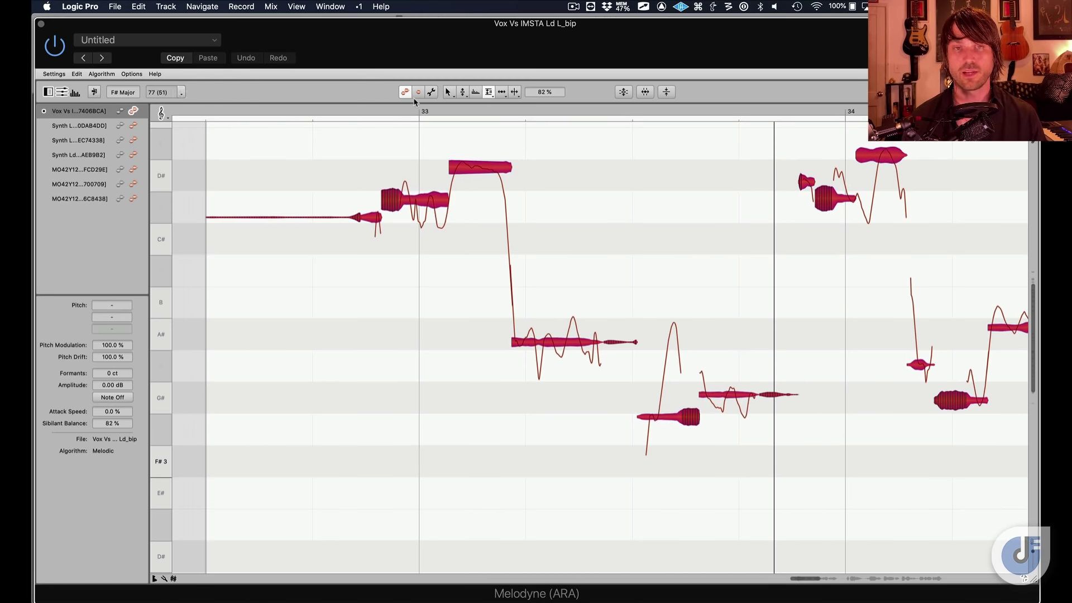
pyautogui.press('space')
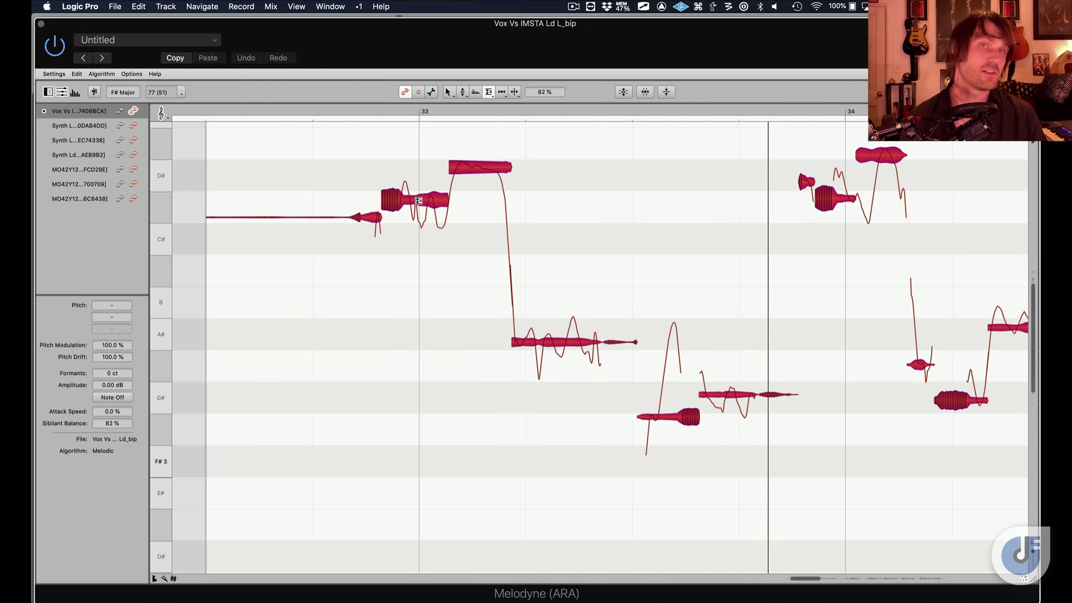
# Play back the selected notes with only sibilants at 100 % balance, and set the sibilant balance to -100 %
pyautogui.moveTo(418, 200); pyautogui.dragTo(414, 122)
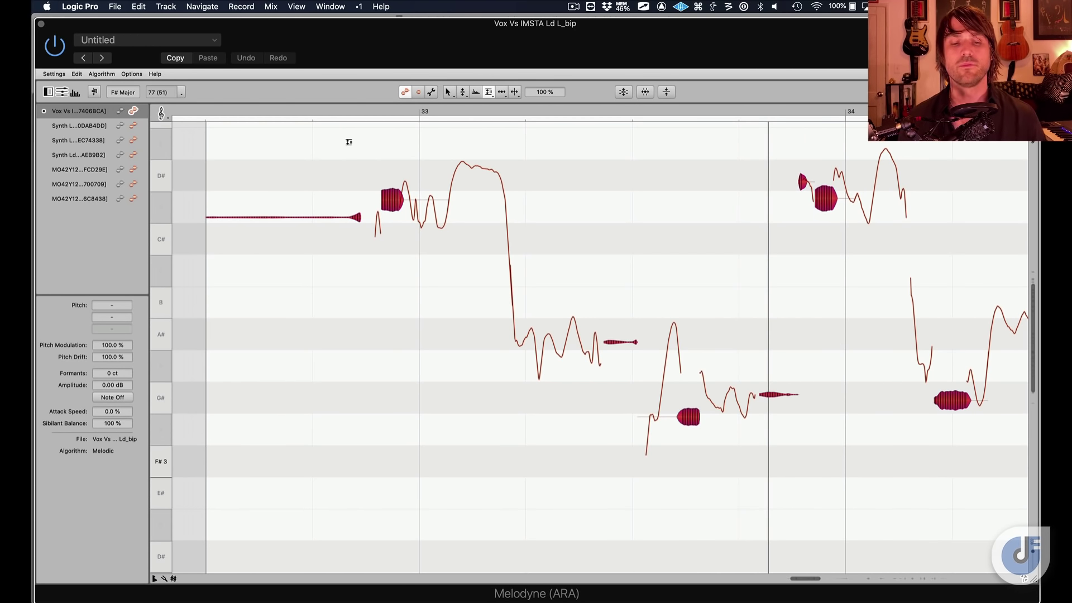
pyautogui.press('space')
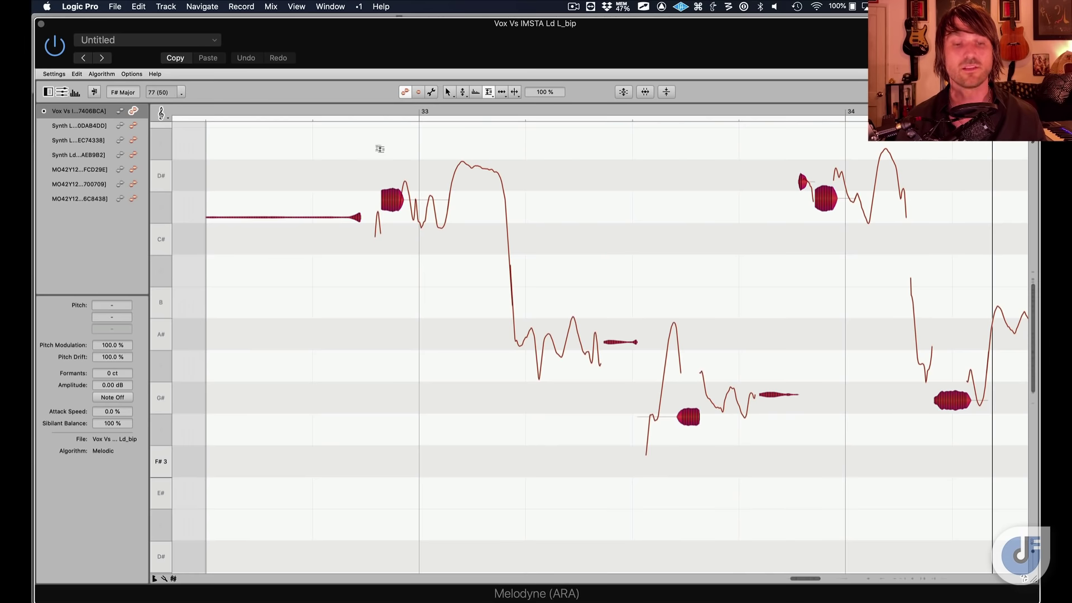
pyautogui.moveTo(408, 205); pyautogui.dragTo(413, 552)
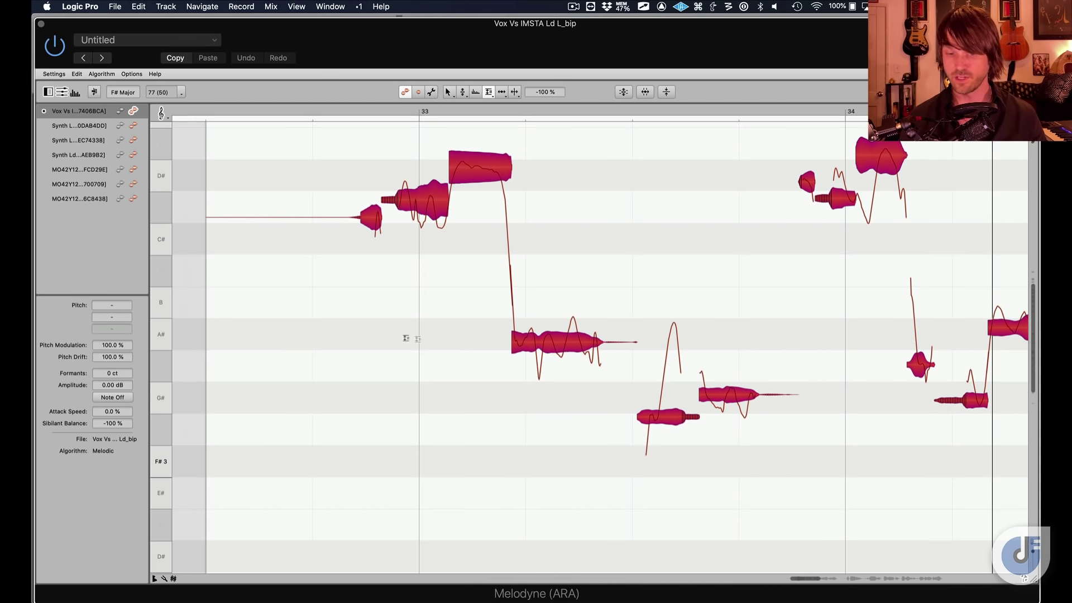
# Set the sibilant balance of all selected lead vocal notes to -57 % and play them back
pyautogui.click(320, 269)
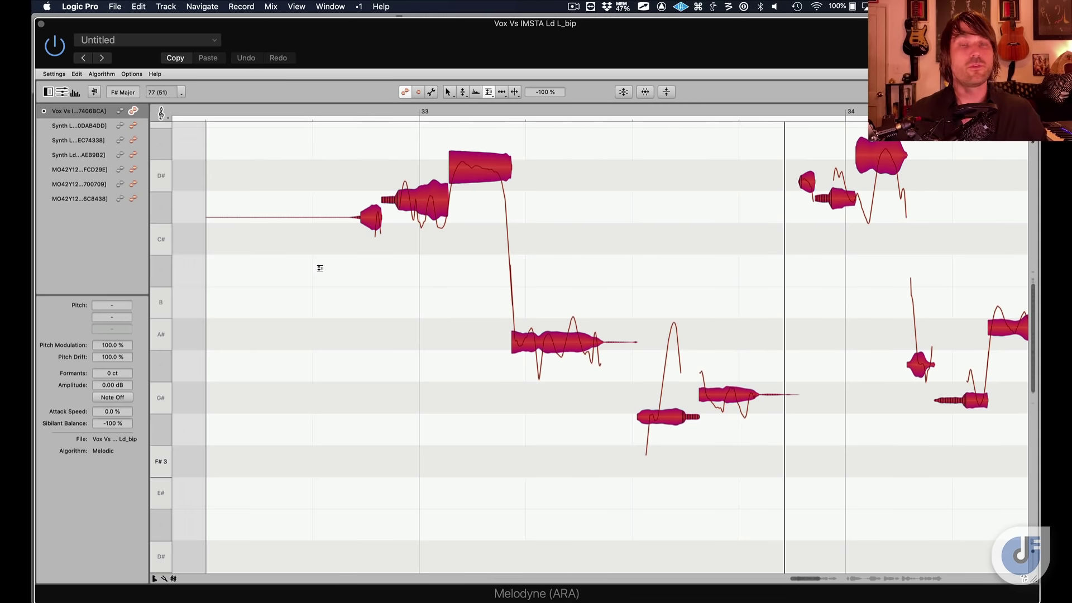
pyautogui.moveTo(419, 196)
pyautogui.mouseDown()
pyautogui.moveTo(419, 158)
pyautogui.moveTo(421, 220)
pyautogui.mouseUp()
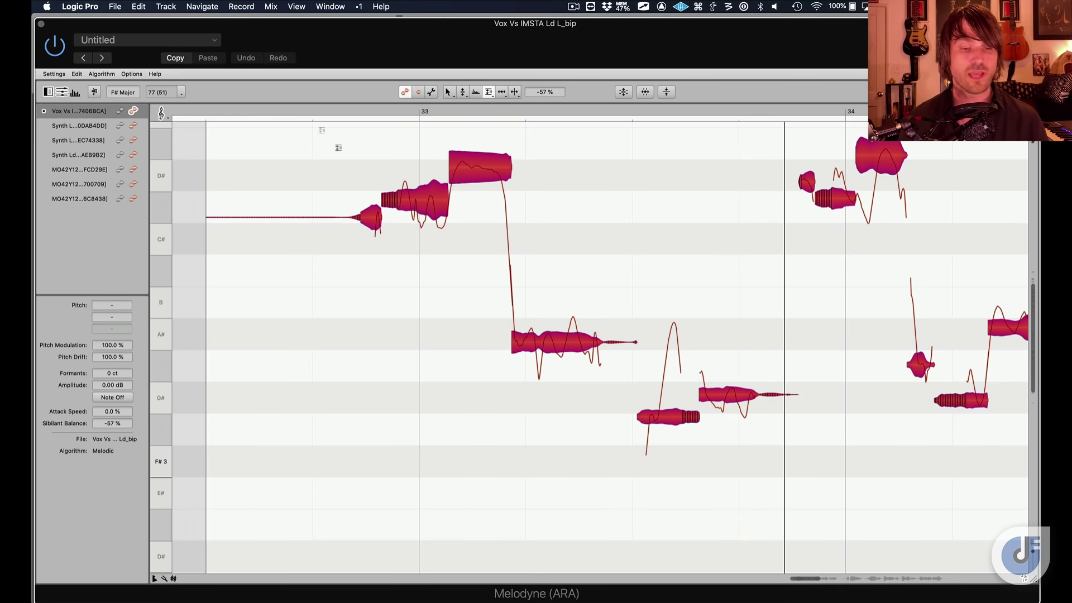
pyautogui.press('space')
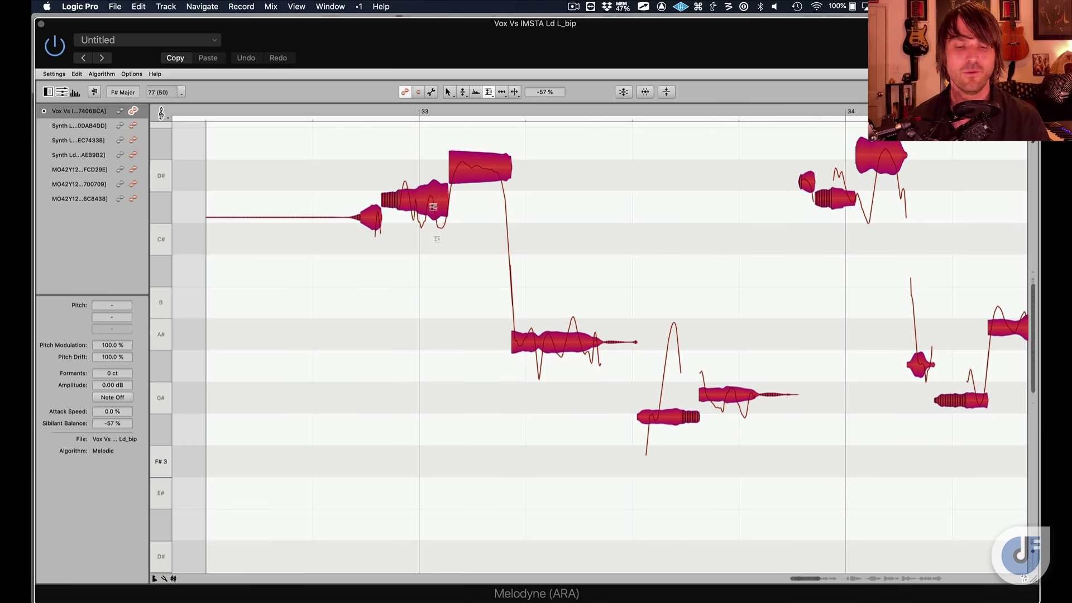
# Set the sibilant balance of only the D4 note just before bar 34 to -63 %
pyautogui.hscroll(5, 608, 237)
pyautogui.hscroll(5, 609, 237)
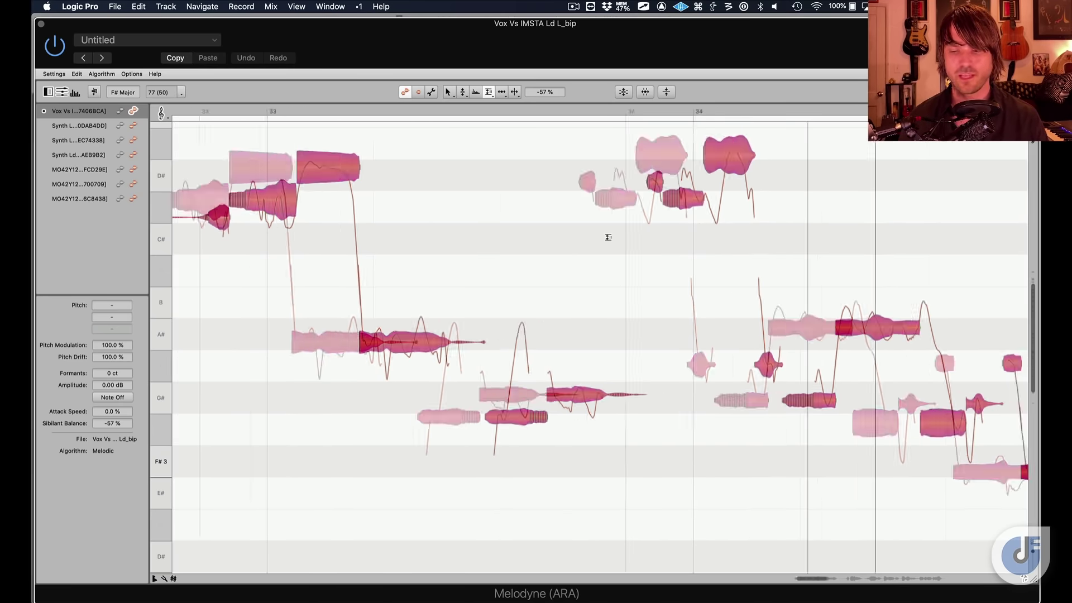
pyautogui.click(751, 224)
pyautogui.click(515, 196)
pyautogui.moveTo(517, 222); pyautogui.dragTo(517, 215)
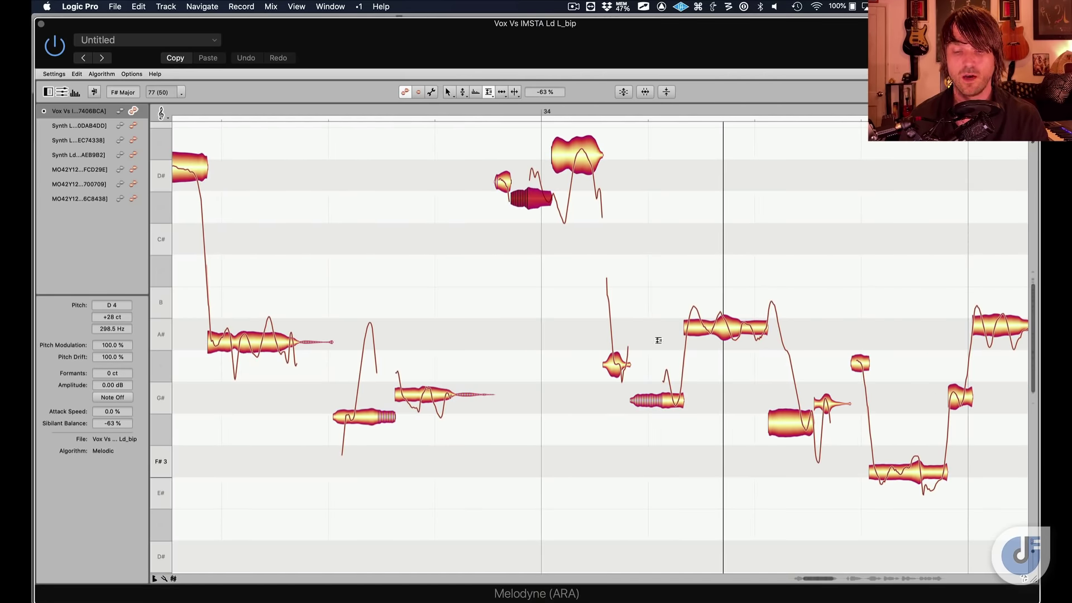
# Try moving the starts of the D4 and D#4 notes around bar 33 later with the Main Tool, audition them, and restore the D#4 start
pyautogui.press('F1')
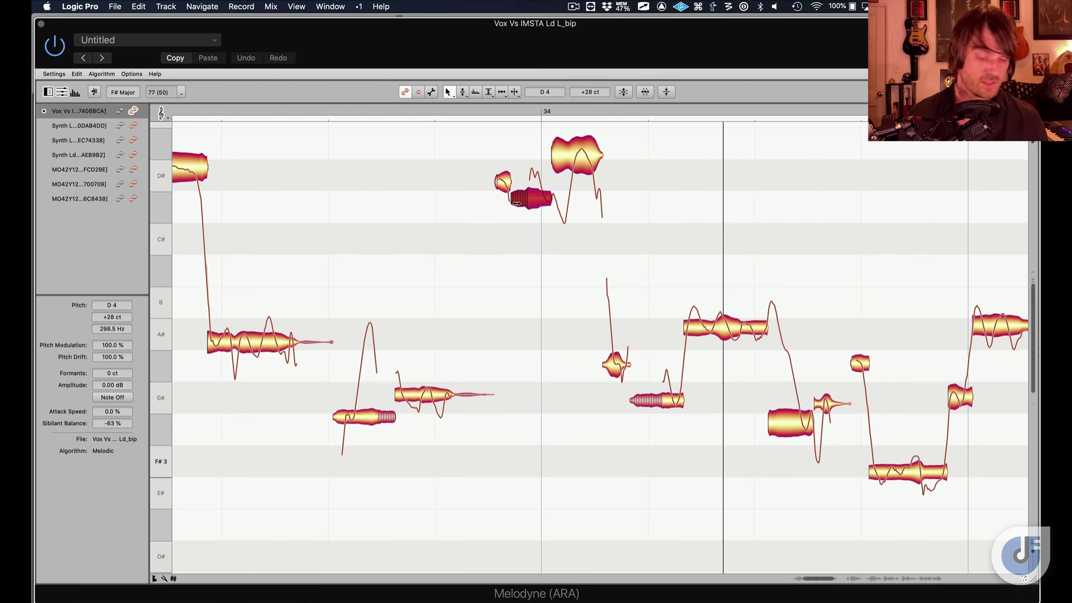
pyautogui.hscroll(-5, 517, 203)
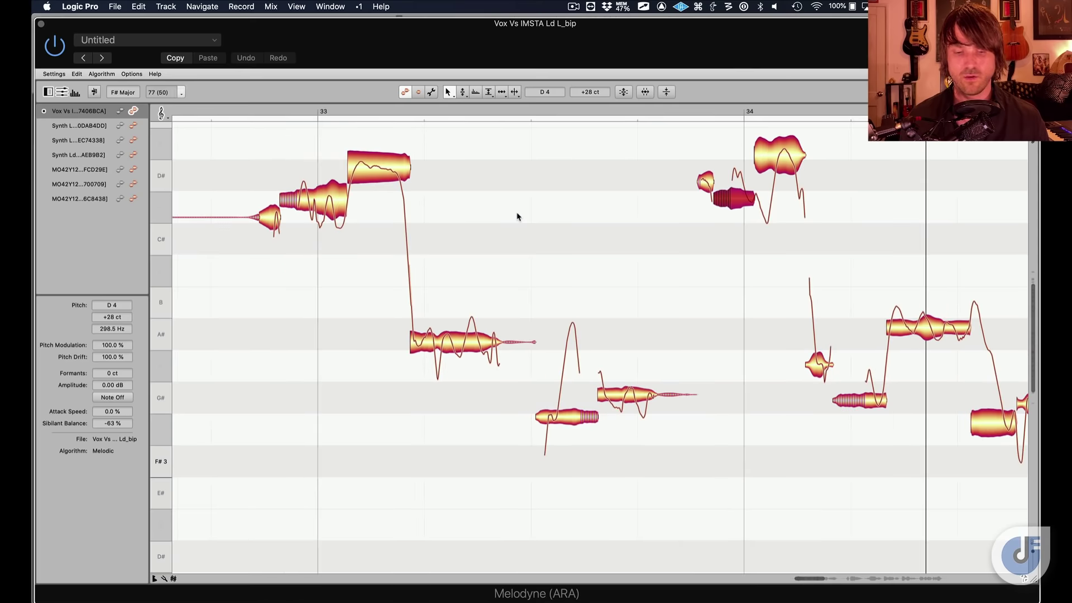
pyautogui.click(284, 200)
pyautogui.moveTo(283, 199); pyautogui.dragTo(296, 206)
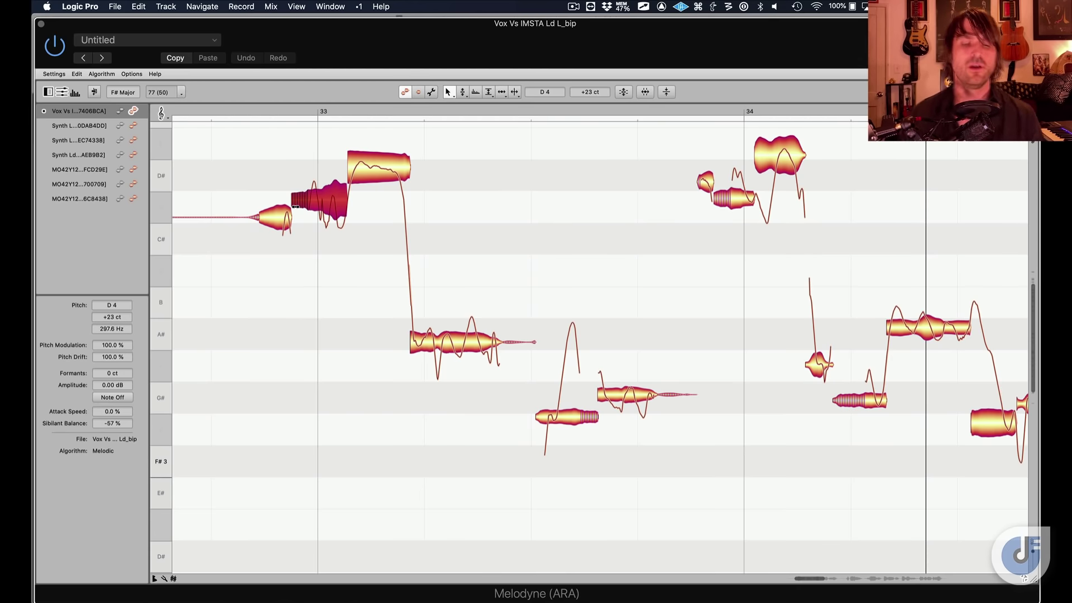
pyautogui.moveTo(298, 204)
pyautogui.mouseDown()
pyautogui.moveTo(290, 204)
pyautogui.moveTo(303, 207)
pyautogui.mouseUp()
pyautogui.moveTo(348, 168); pyautogui.dragTo(361, 168)
pyautogui.press('space')
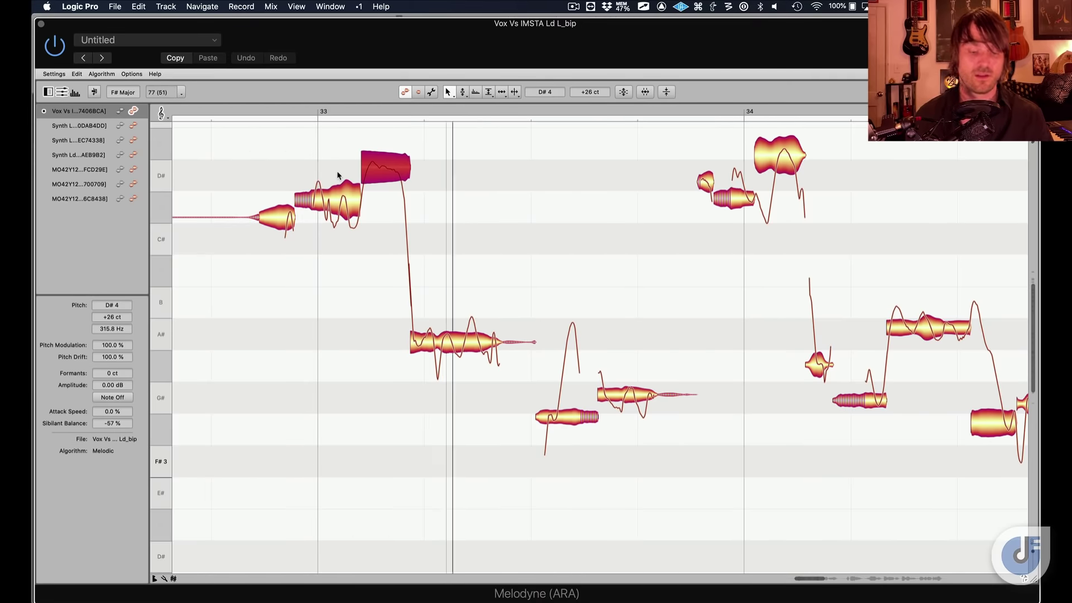
pyautogui.moveTo(361, 177); pyautogui.dragTo(347, 178)
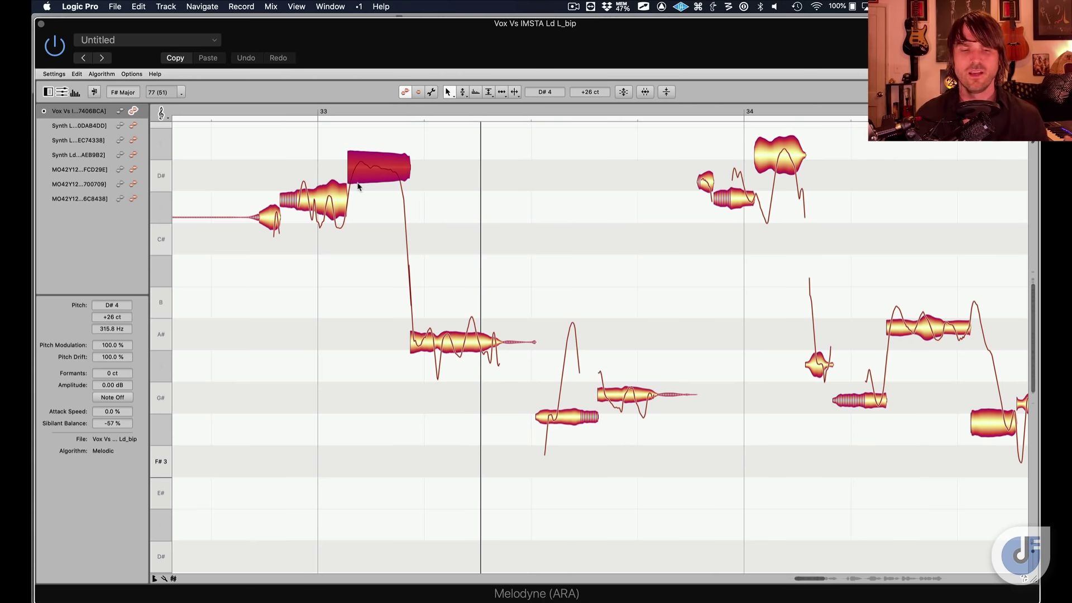
# Split the high note just after bar 34 in two with the Note Separation Tool
pyautogui.rightClick(804, 192)
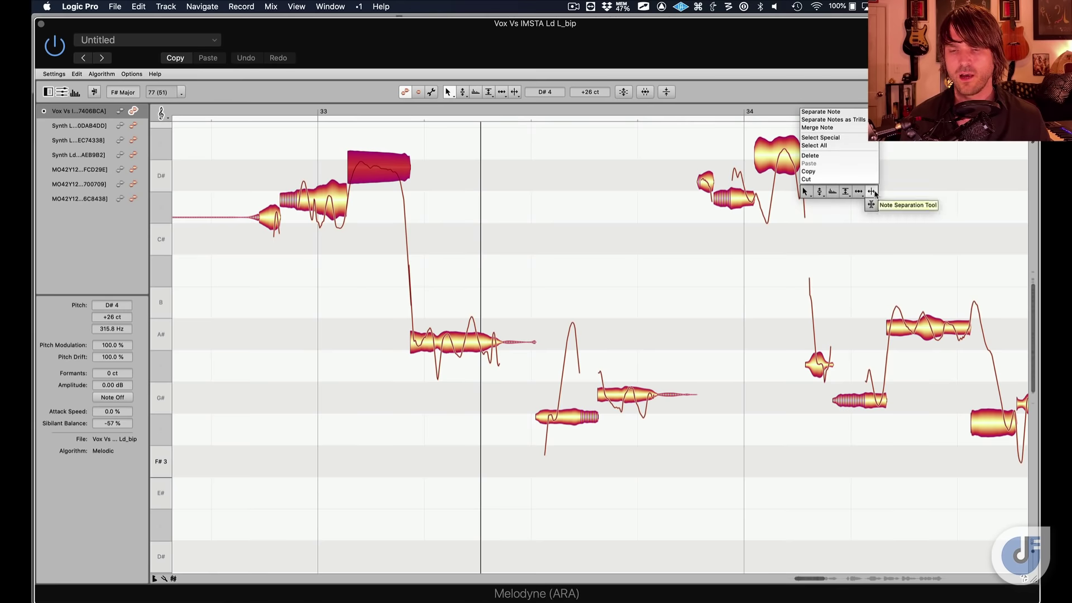
pyautogui.click(875, 192)
pyautogui.click(775, 152)
pyautogui.doubleClick(775, 151)
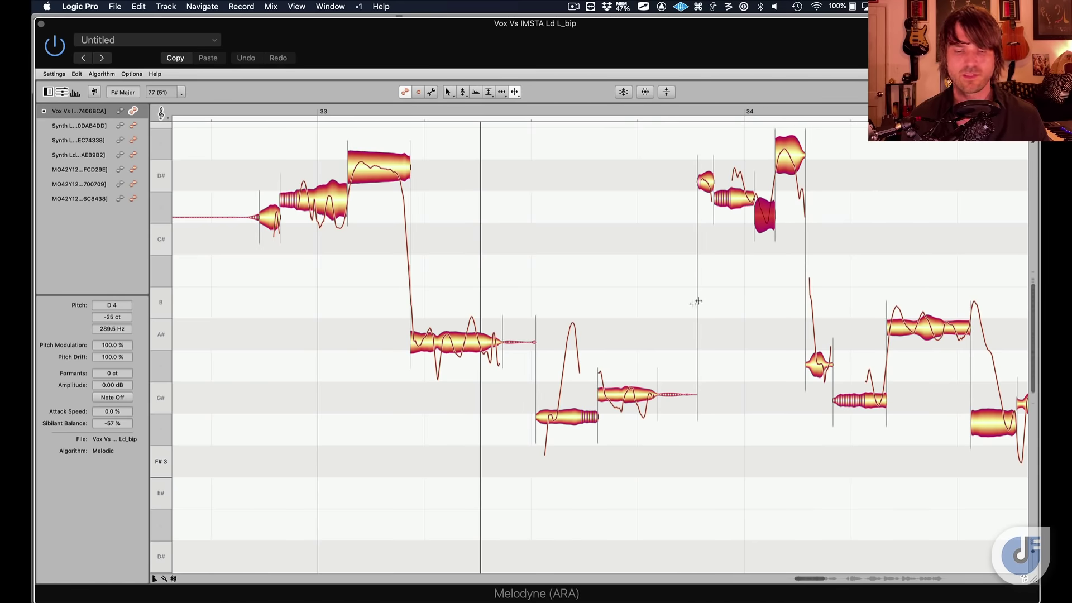
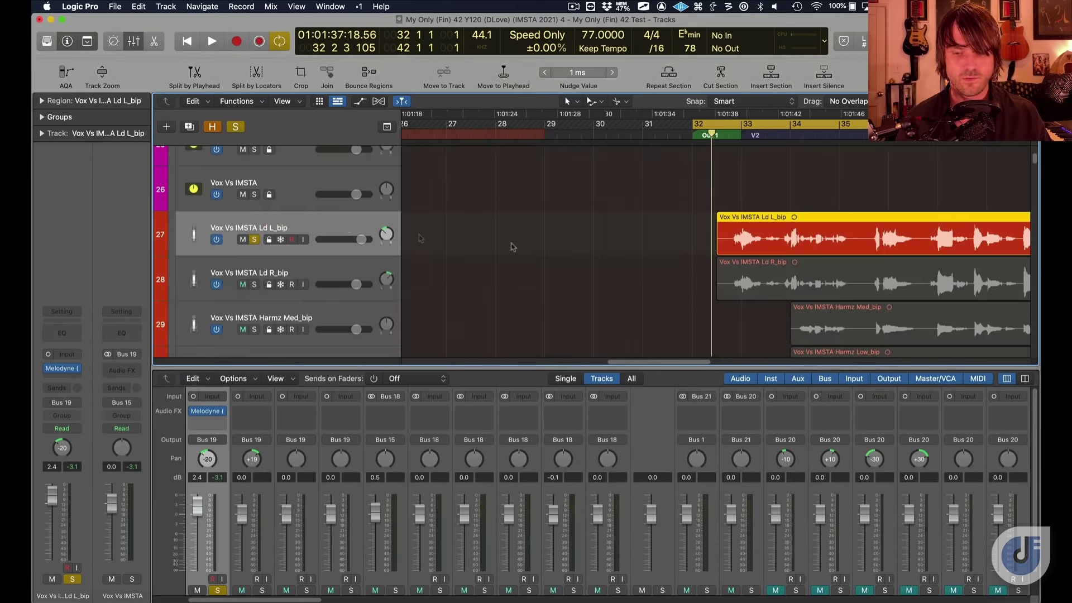
# Find the MO42Y120 Synth Ld tracks in the arrangement and move the cycle range over the Out 2 section, bars 48 to 54
pyautogui.scroll(-20, 551, 244)
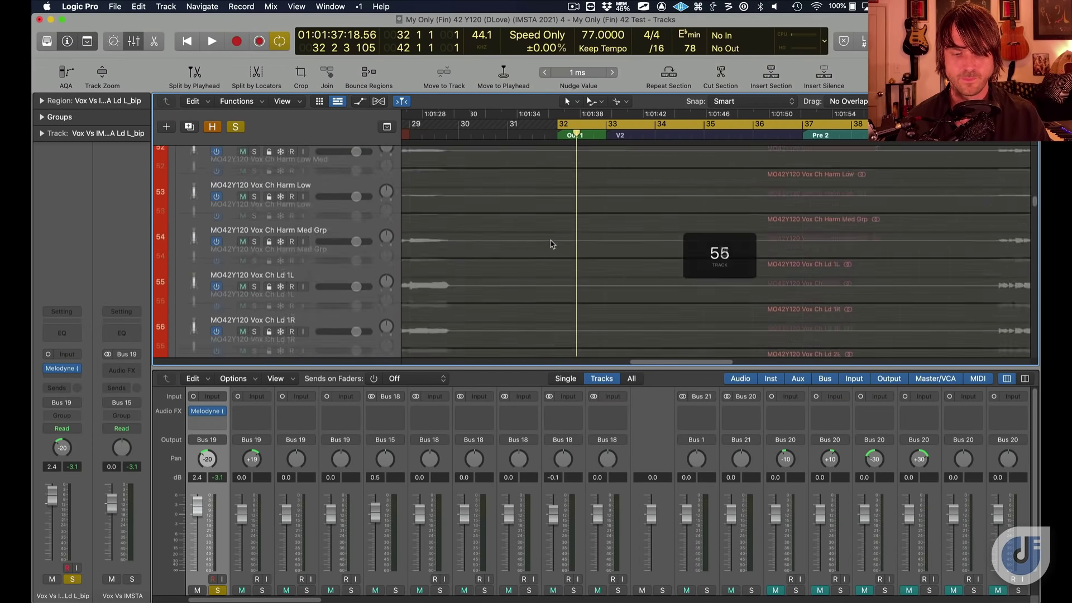
pyautogui.scroll(-10, 550, 244)
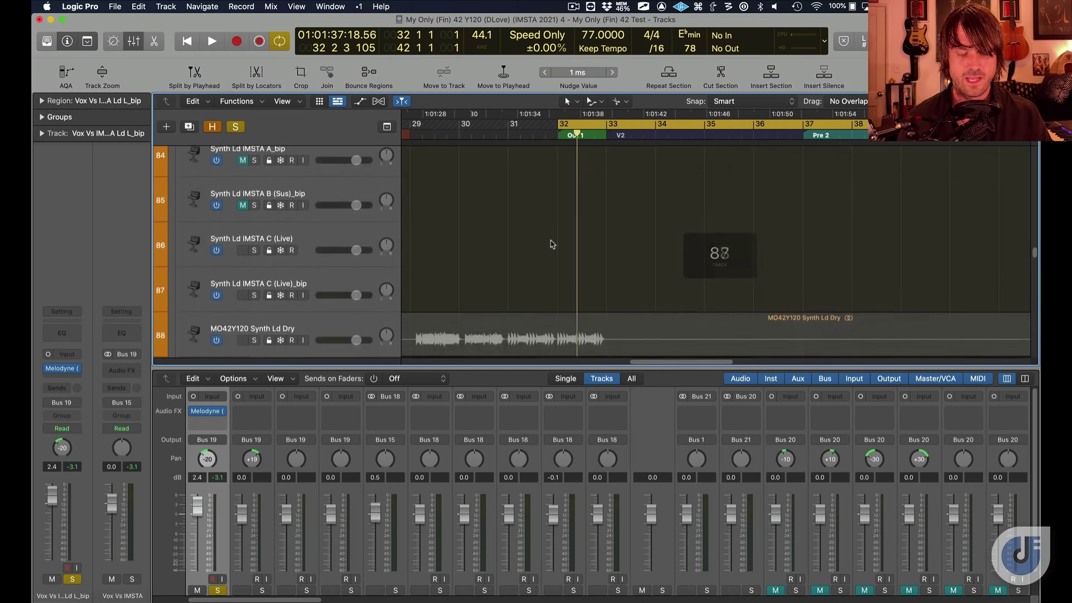
pyautogui.hscroll(10, 550, 244)
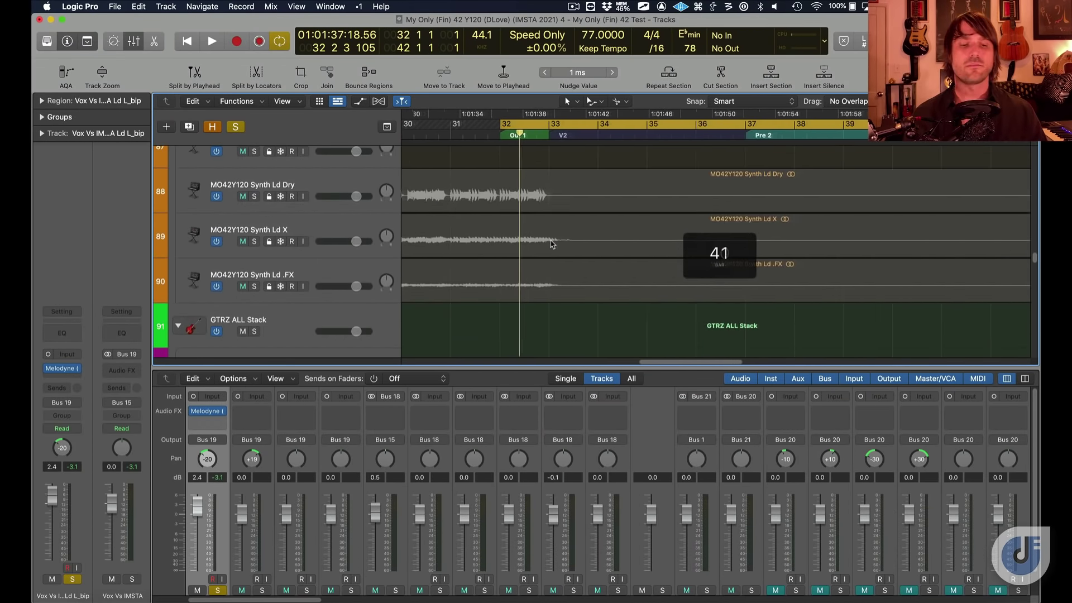
pyautogui.scroll(-5, 551, 244)
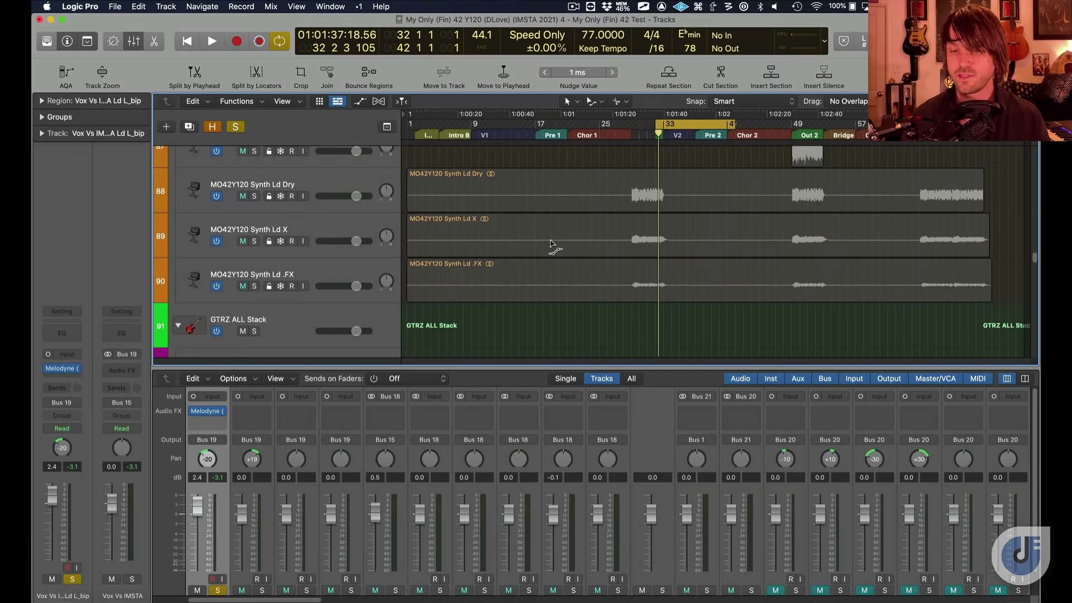
pyautogui.moveTo(687, 126); pyautogui.dragTo(829, 133)
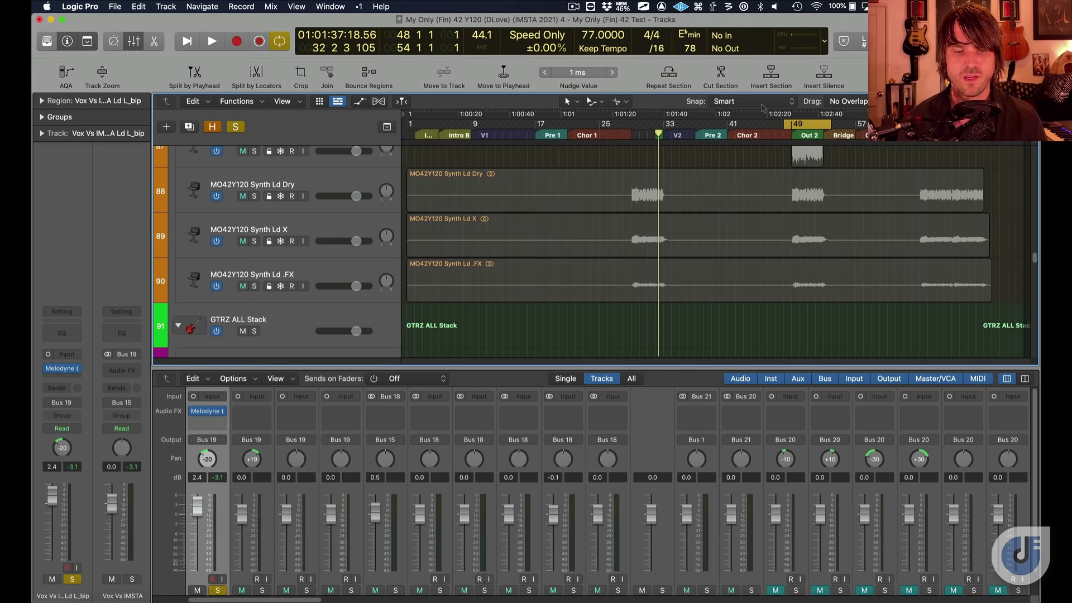
# Solo the Synth Ld Dry, Synth Ld X and Synth Ld .FX tracks, play the cycle range, and select the Dry region
pyautogui.click(254, 196)
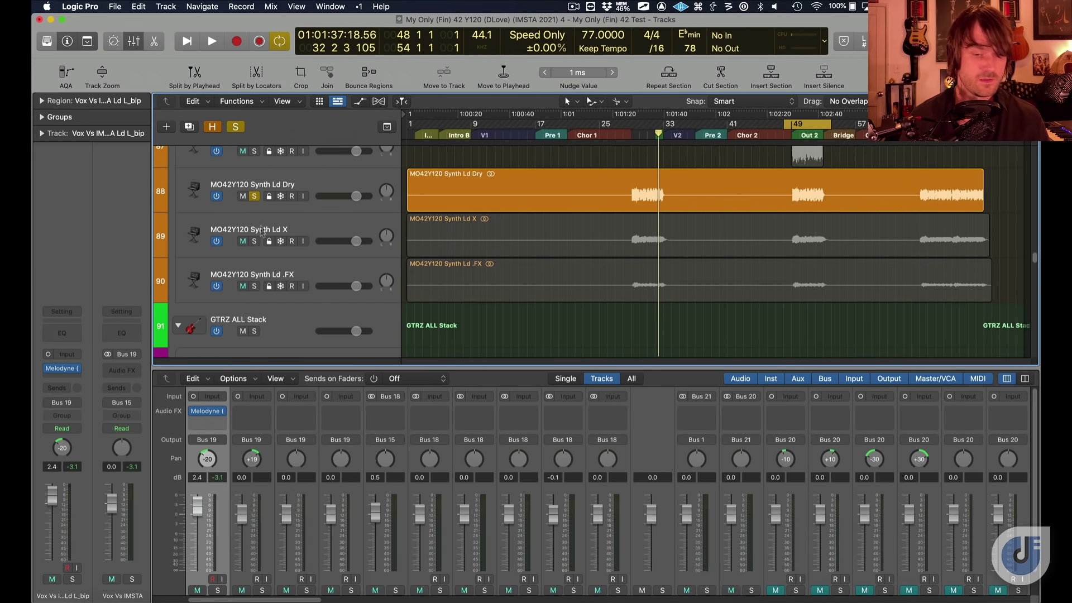
pyautogui.click(255, 241)
pyautogui.click(254, 286)
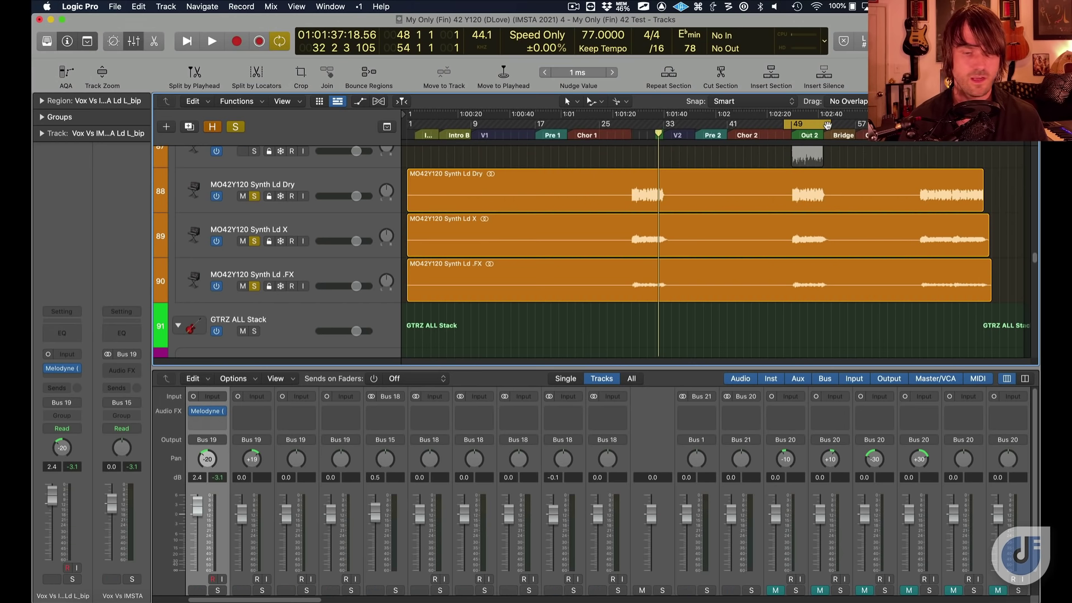
pyautogui.press('space')
pyautogui.click(855, 190)
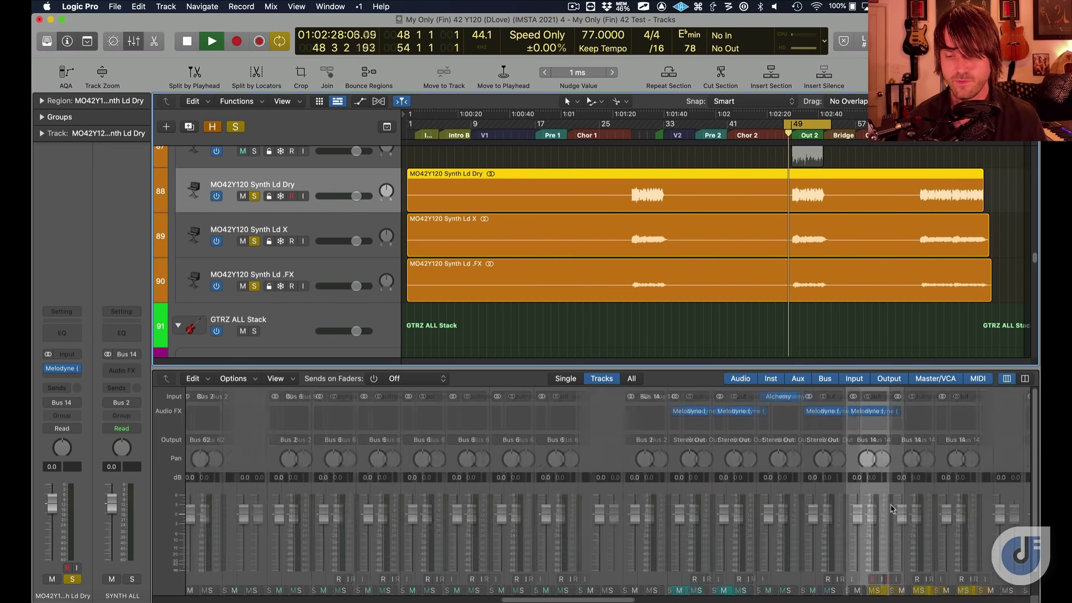
# Insert Melodyne (ARA) on the Synth Ld X and Synth Ld .FX tracks, closing each plug-in window
pyautogui.click(810, 411)
pyautogui.click(823, 436)
pyautogui.hotkey('ctrl', 'Up')
pyautogui.press('Escape')
pyautogui.press('super+w')
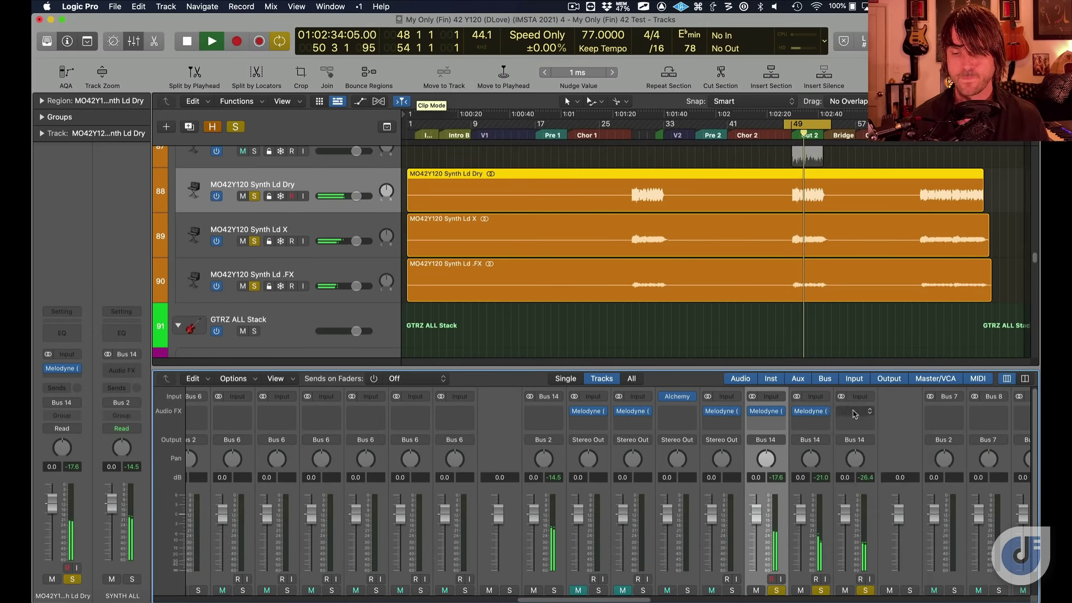
pyautogui.click(854, 411)
pyautogui.click(643, 404)
pyautogui.click(642, 410)
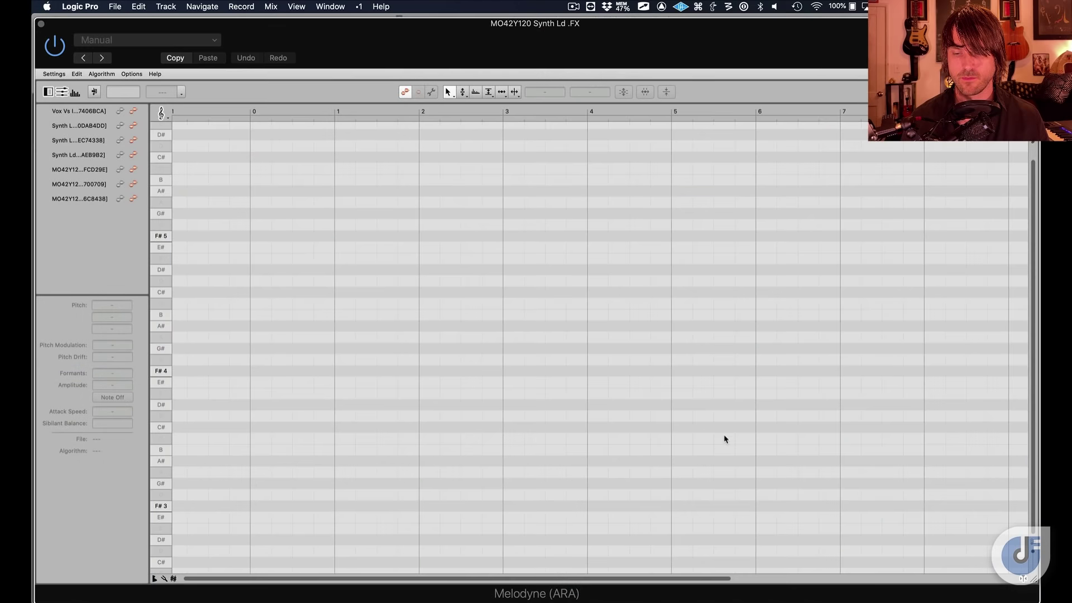
pyautogui.click(40, 24)
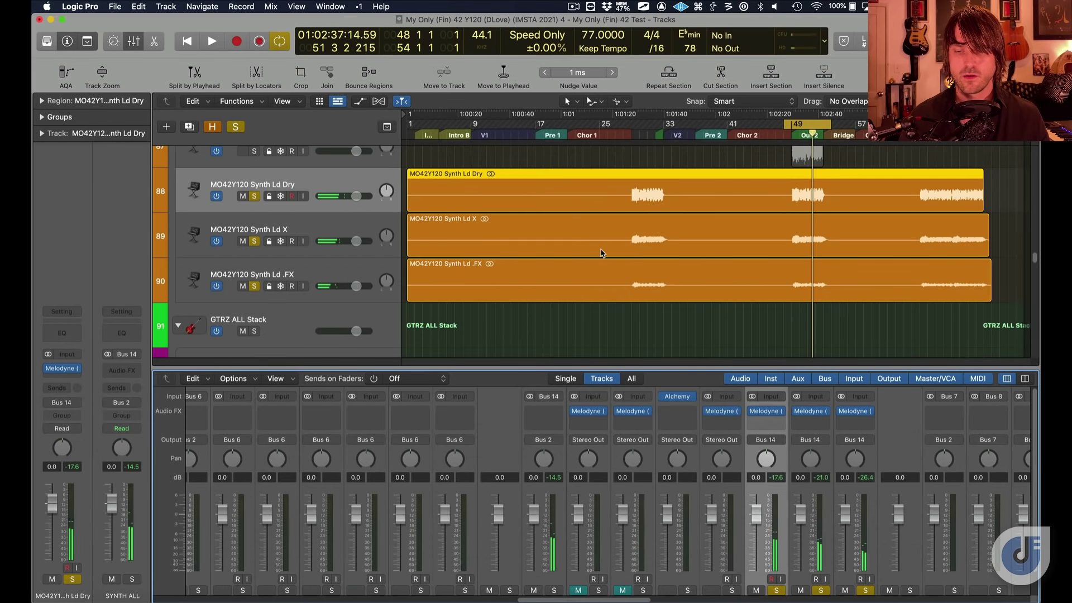
# Briefly play back the soloed synth leads and open the Melodyne editor of the Synth Ld Dry track
pyautogui.press('space')
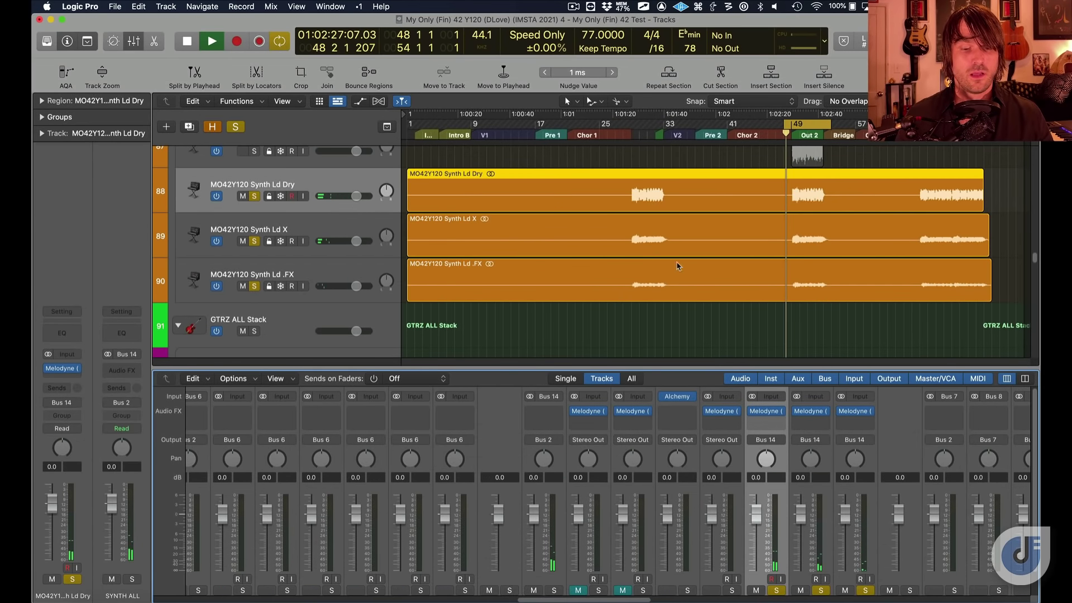
pyautogui.press('space')
pyautogui.moveTo(64, 370)
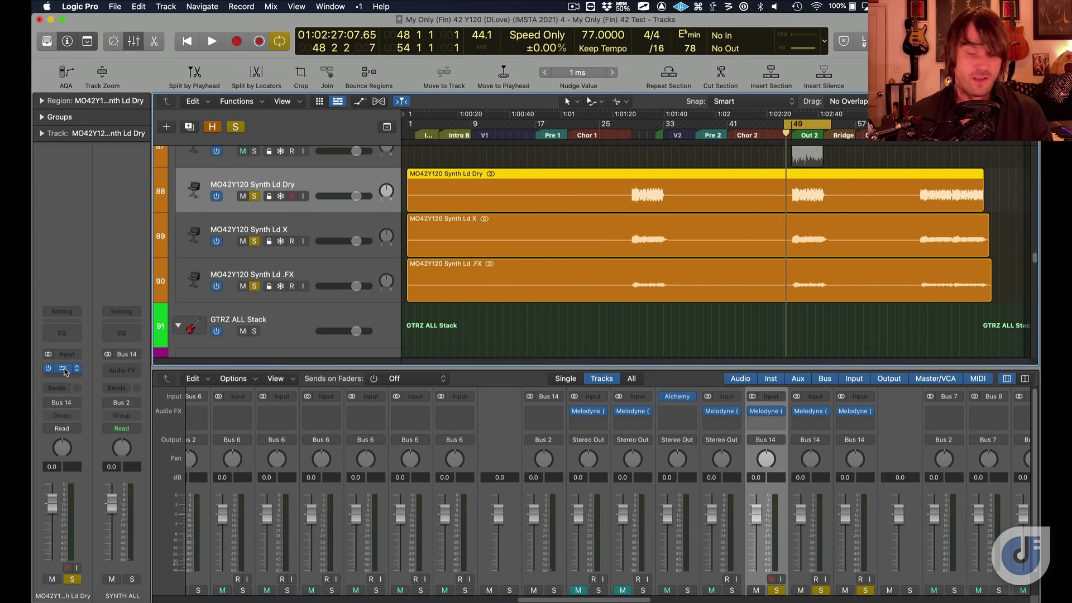
pyautogui.press('v')
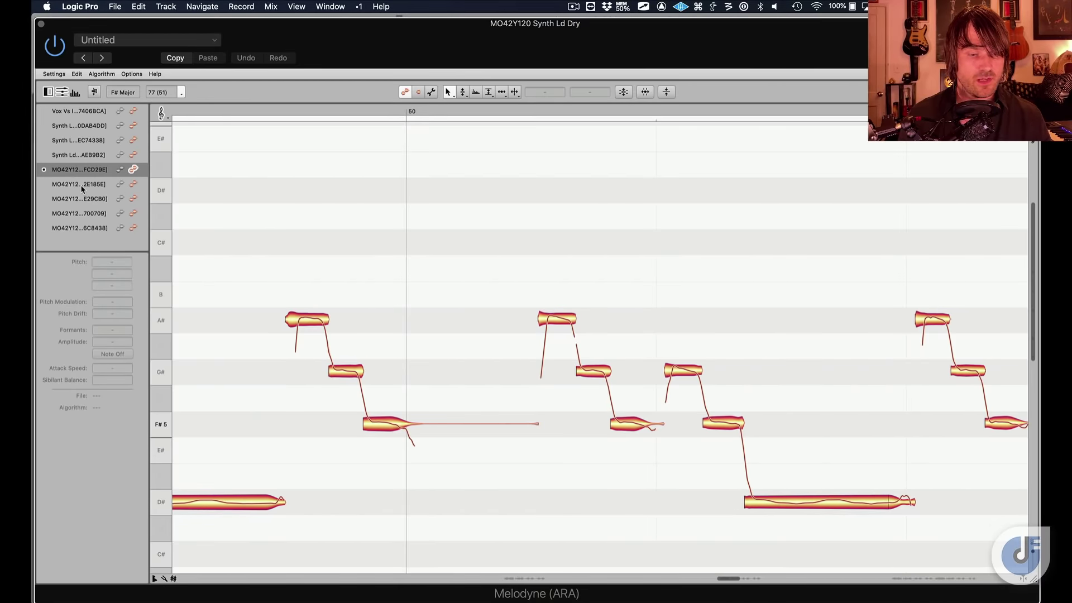
# Display the notes of the track ending in 2E185E in the Melodyne editor and view the whole phrase
pyautogui.click(119, 112)
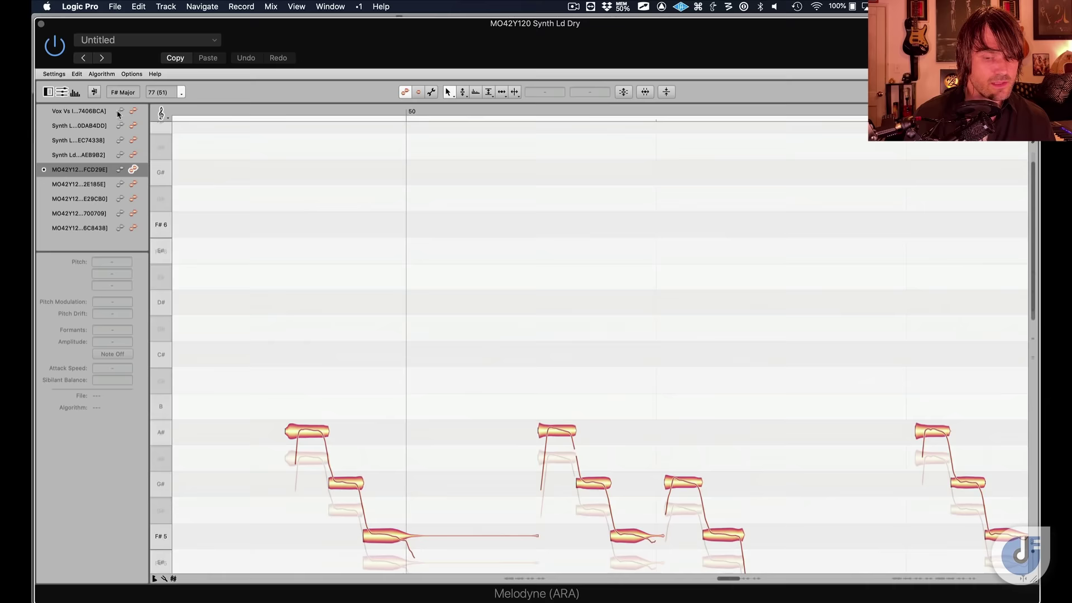
pyautogui.click(119, 112)
pyautogui.click(134, 184)
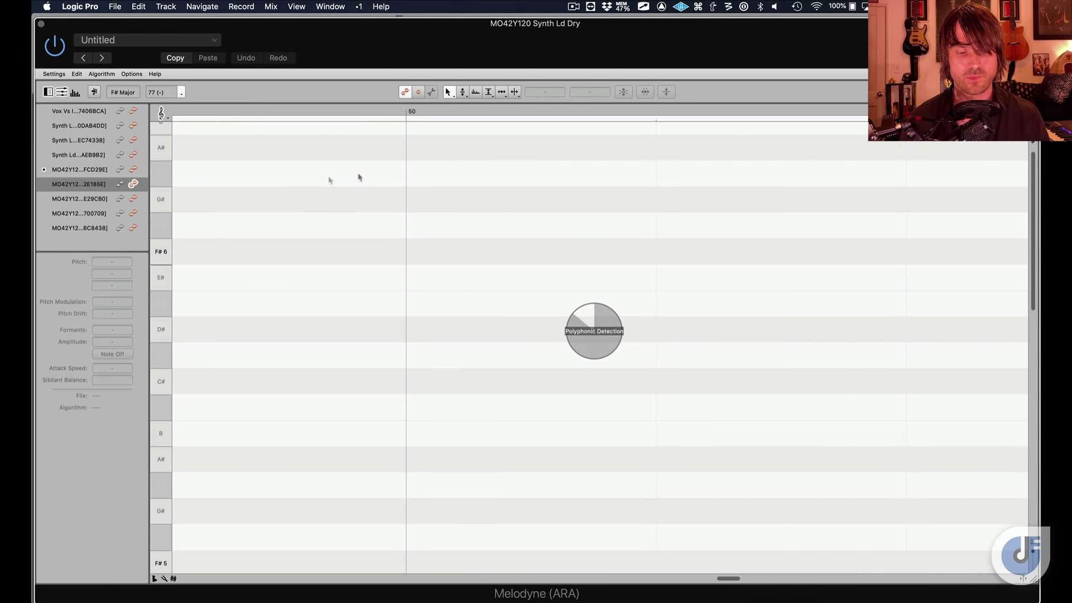
pyautogui.scroll(-10, 343, 275)
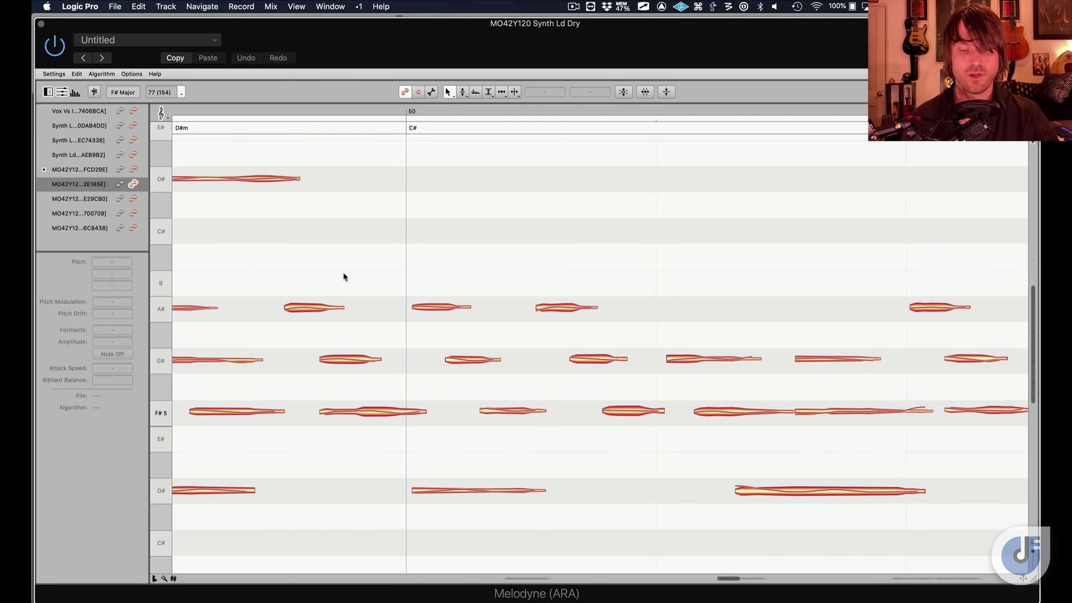
pyautogui.scroll(-8, 352, 274)
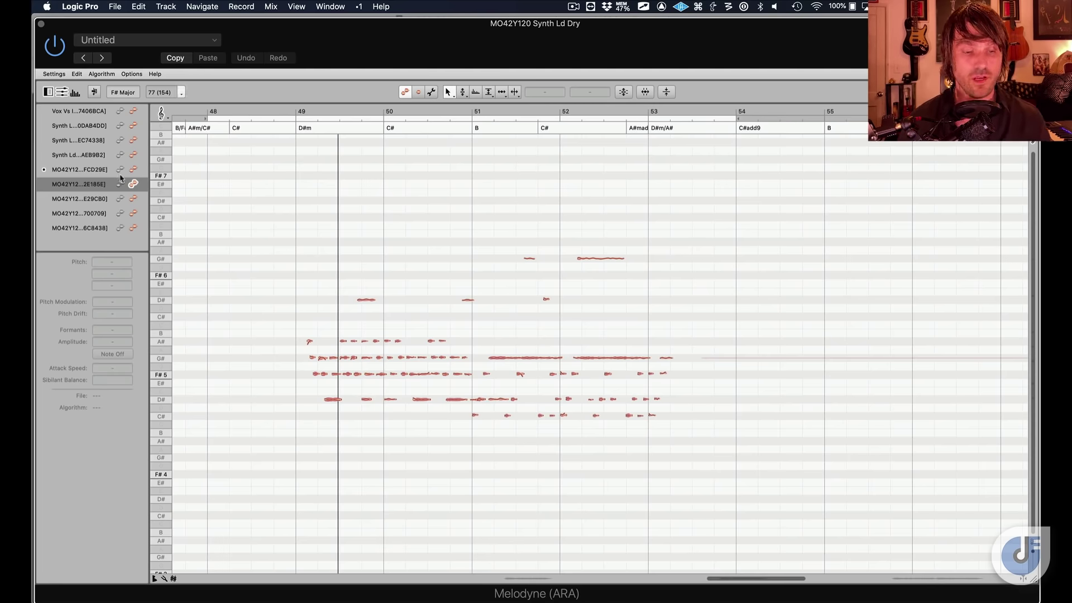
# Play back with the Synth Ld Dry notes displayed, and switch the editor to the track ending in E29CB0
pyautogui.click(133, 170)
pyautogui.press('space')
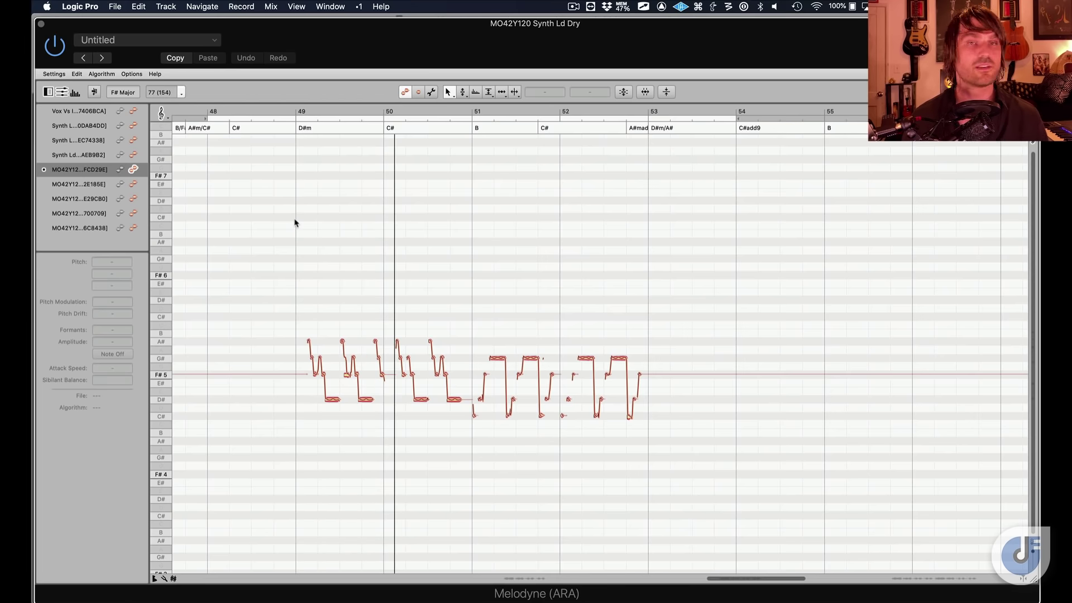
pyautogui.click(134, 199)
pyautogui.doubleClick(308, 251)
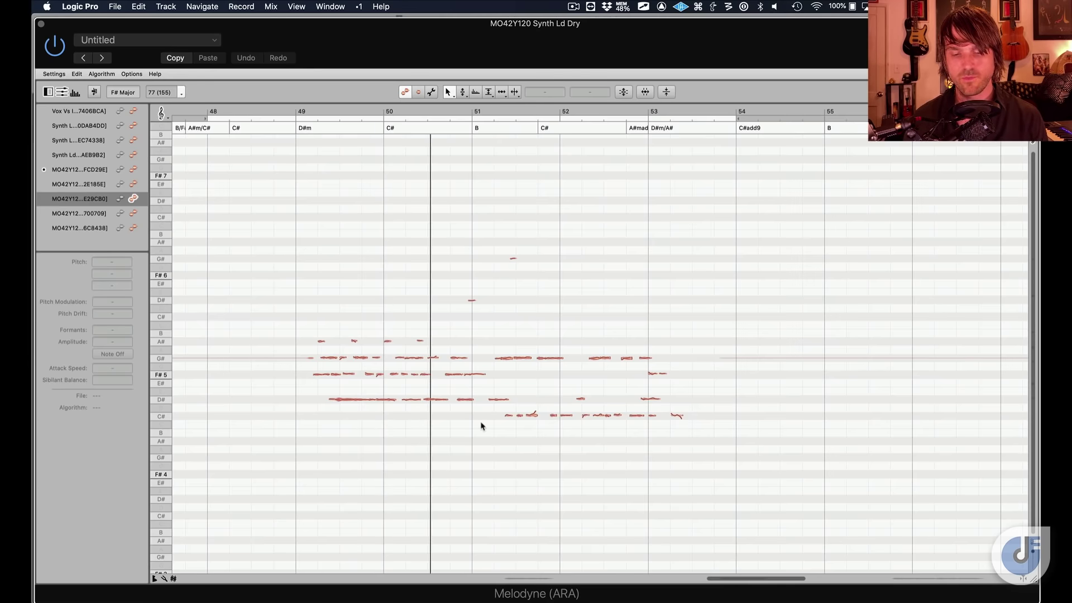
# Overlay the Synth Ld Dry notes as a grey reference behind the notes of the track ending in E29CB0
pyautogui.scroll(5, 481, 425)
pyautogui.scroll(8, 481, 425)
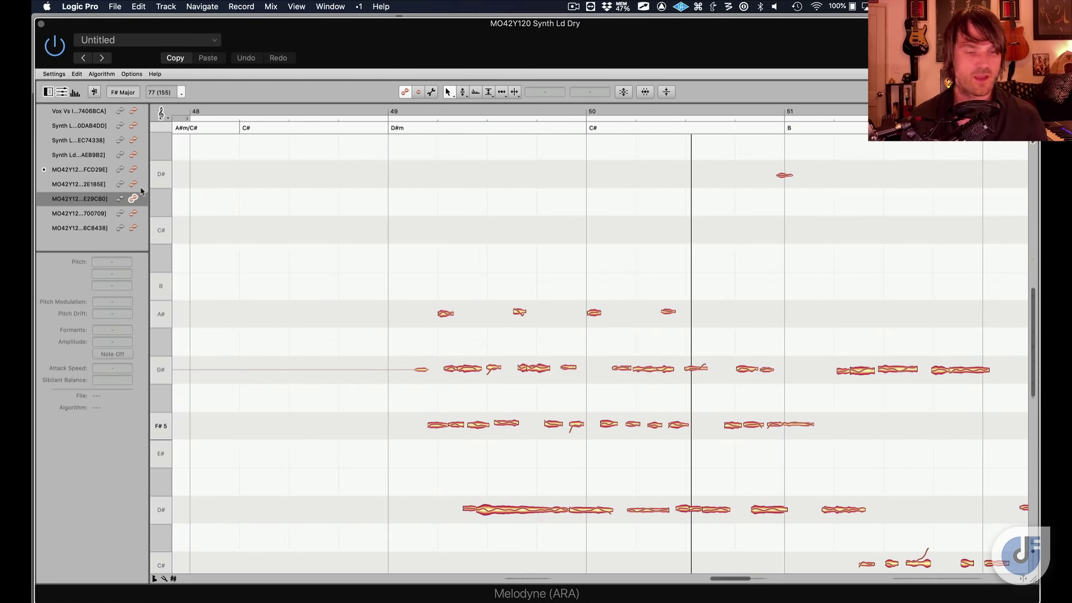
pyautogui.click(125, 172)
pyautogui.click(121, 169)
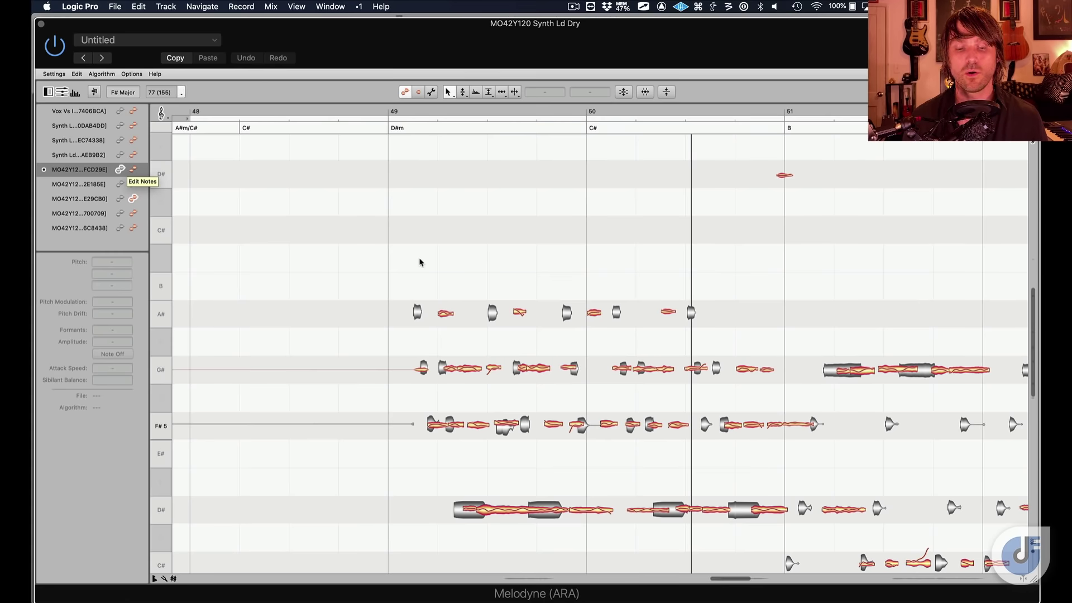
# Hide the editable notes of the track ending in E29CB0 and play back with only the grey Synth Ld Dry reference notes displayed
pyautogui.click(134, 198)
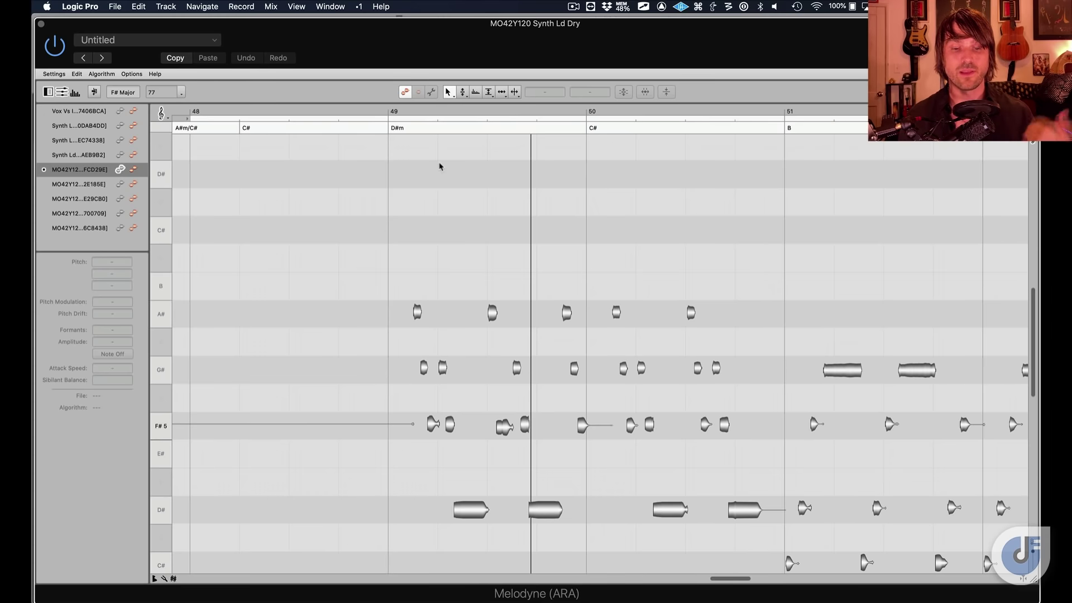
pyautogui.doubleClick(342, 206)
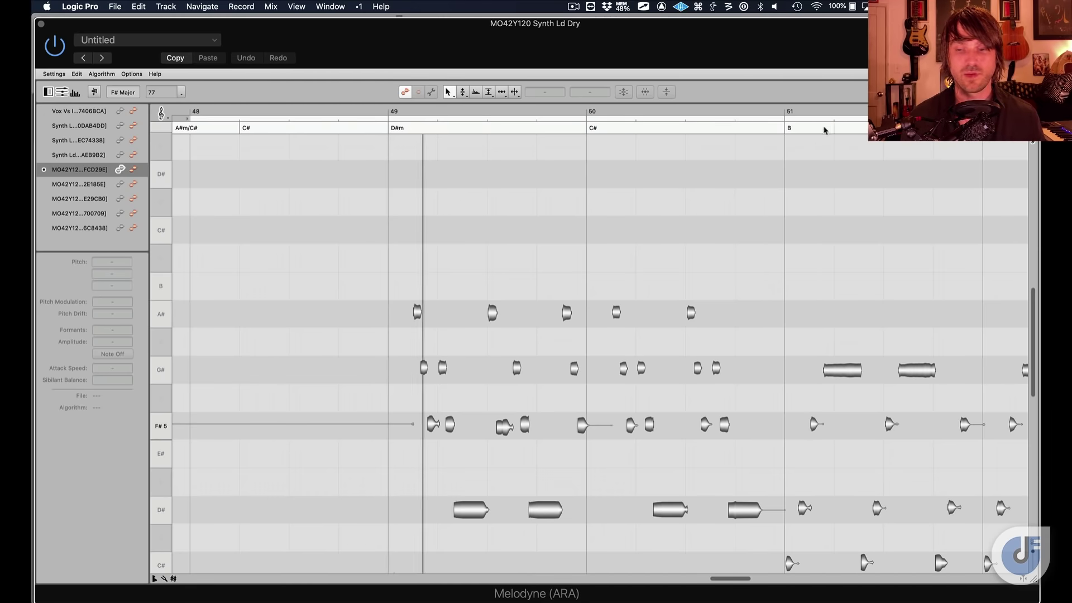
pyautogui.moveTo(497, 38); pyautogui.dragTo(739, 376)
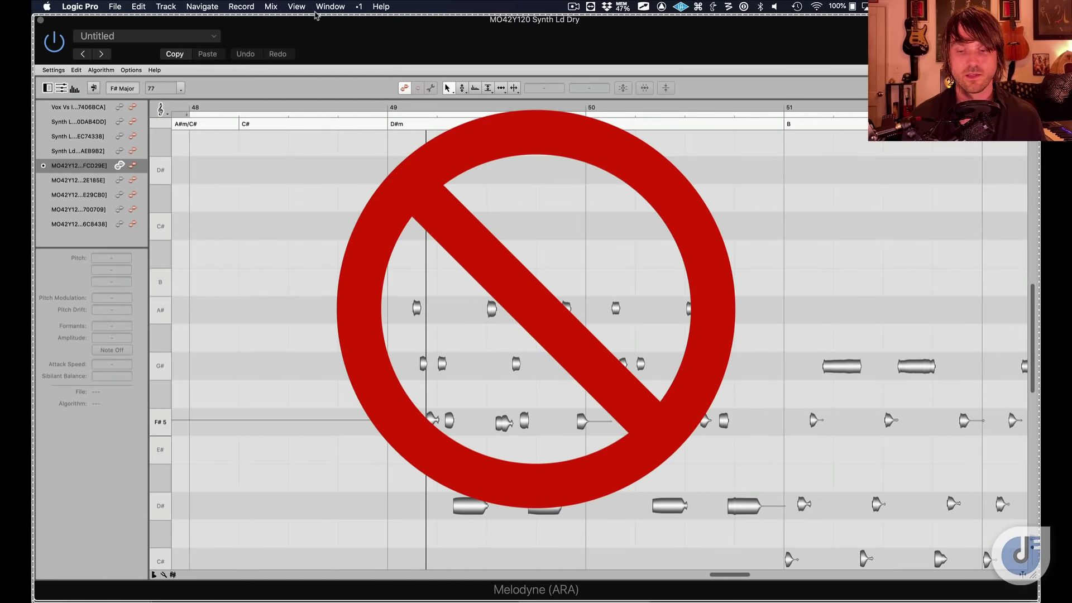
pyautogui.click(616, 216)
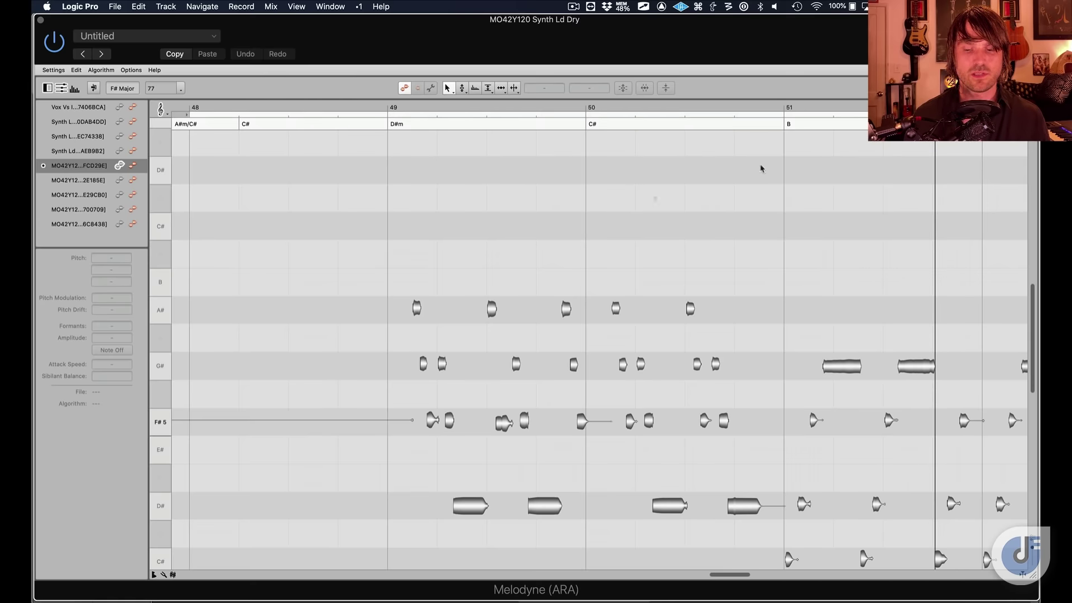
pyautogui.click(352, 230)
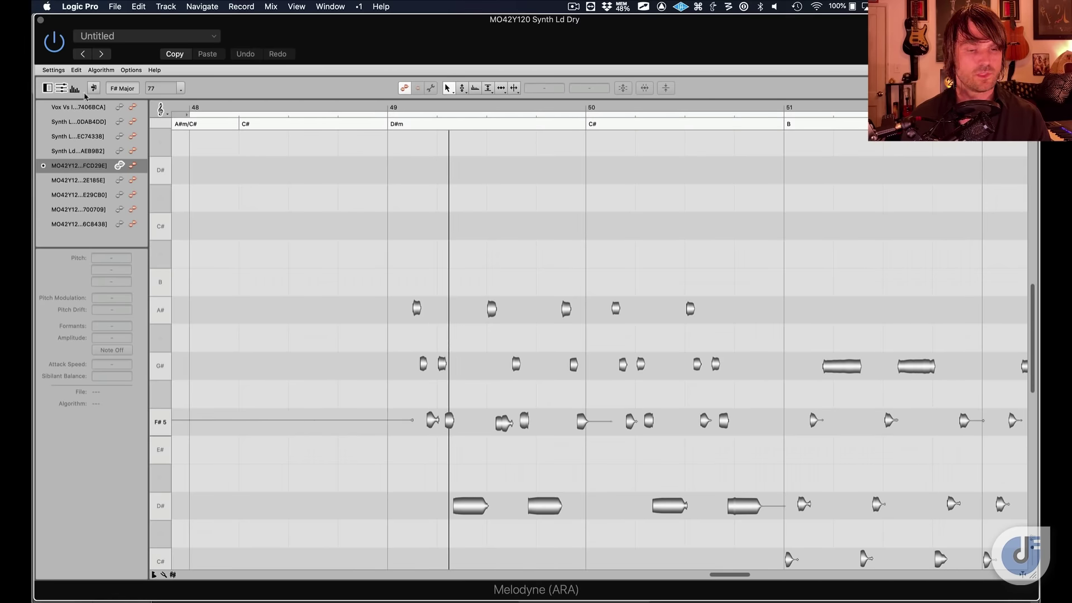
# Display the notes of the synth tracks ending in AEB9B2 and EC74338 in turn, and try to combine both in the editor
pyautogui.click(133, 165)
pyautogui.click(133, 151)
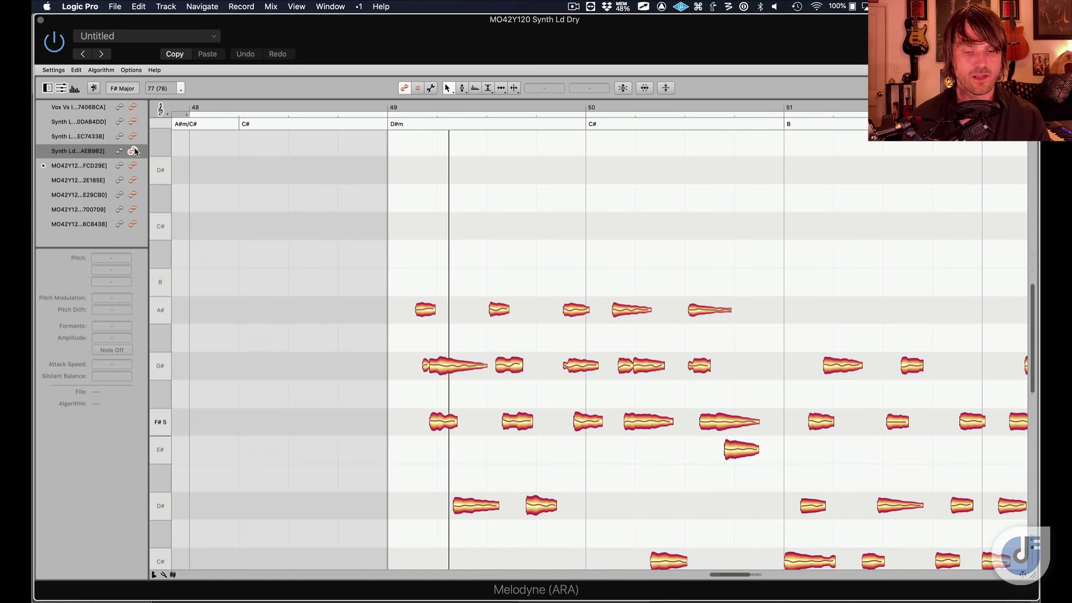
pyautogui.click(132, 137)
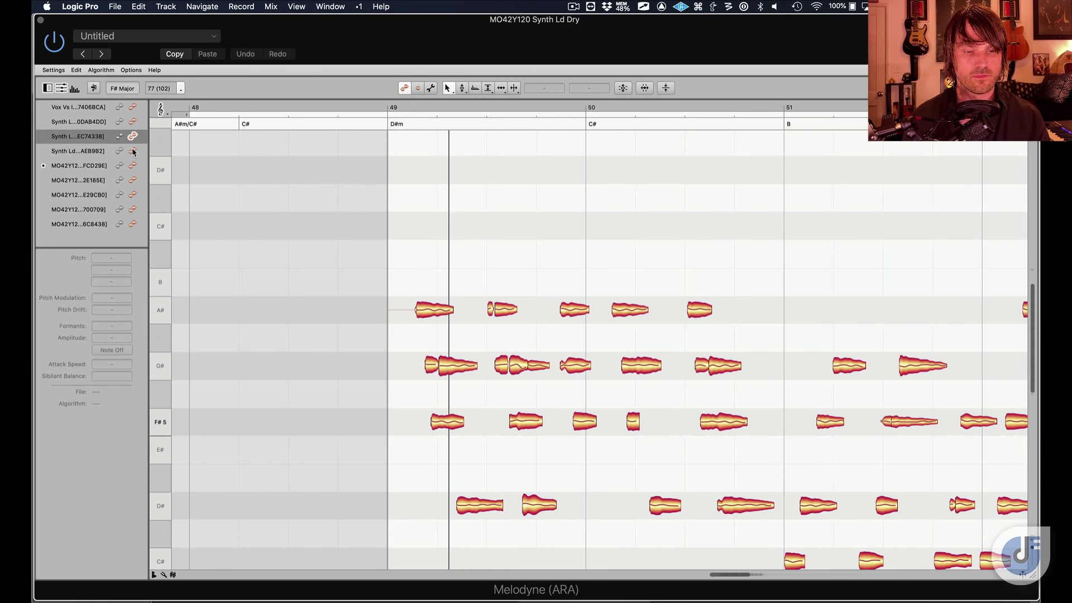
pyautogui.keyDown('super'); pyautogui.click(133, 151); pyautogui.keyUp('super')
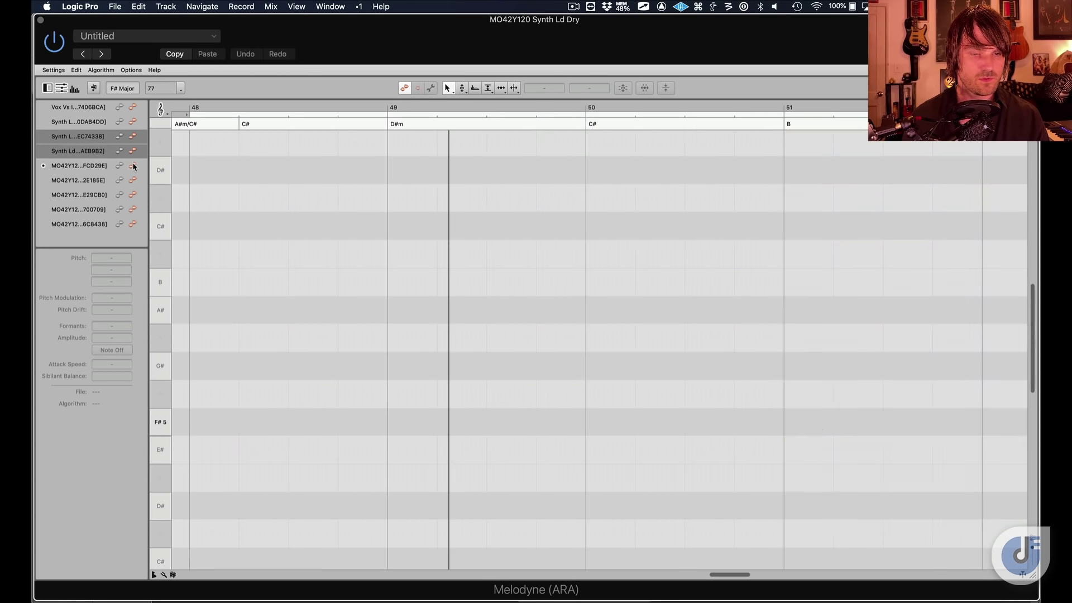
# Display the notes of the tracks ending in FCD29E, 2E185E and E29CB0 together for editing
pyautogui.click(133, 165)
pyautogui.keyDown('super'); pyautogui.click(133, 179); pyautogui.keyUp('super')
pyautogui.keyDown('super'); pyautogui.click(133, 195); pyautogui.keyUp('super')
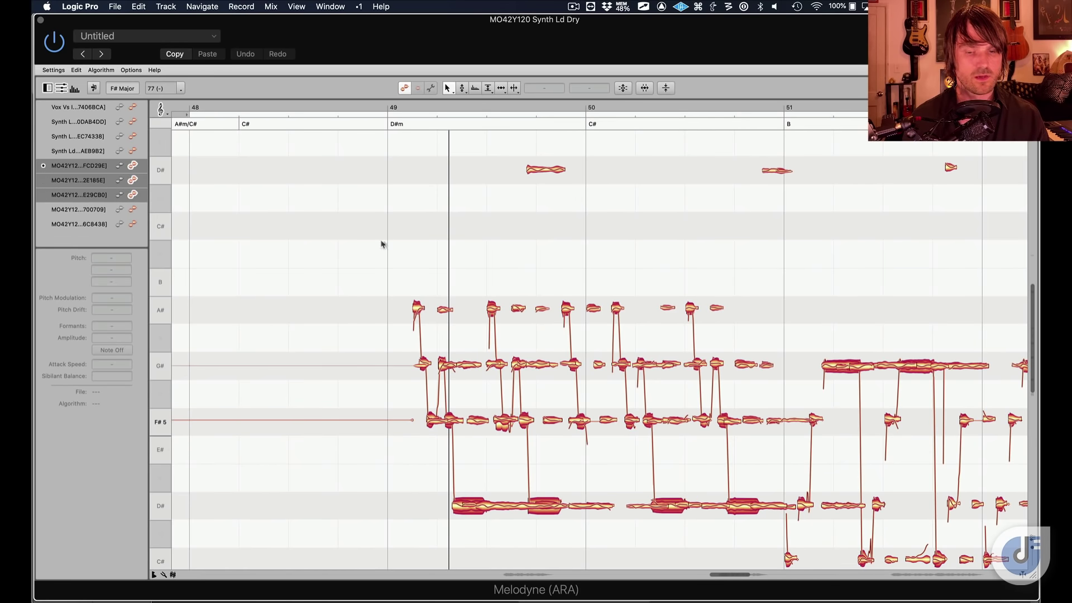
# Select the overlapping first A# 5 notes after bar 49 and raise them to C# 6
pyautogui.hscroll(-5, 385, 244)
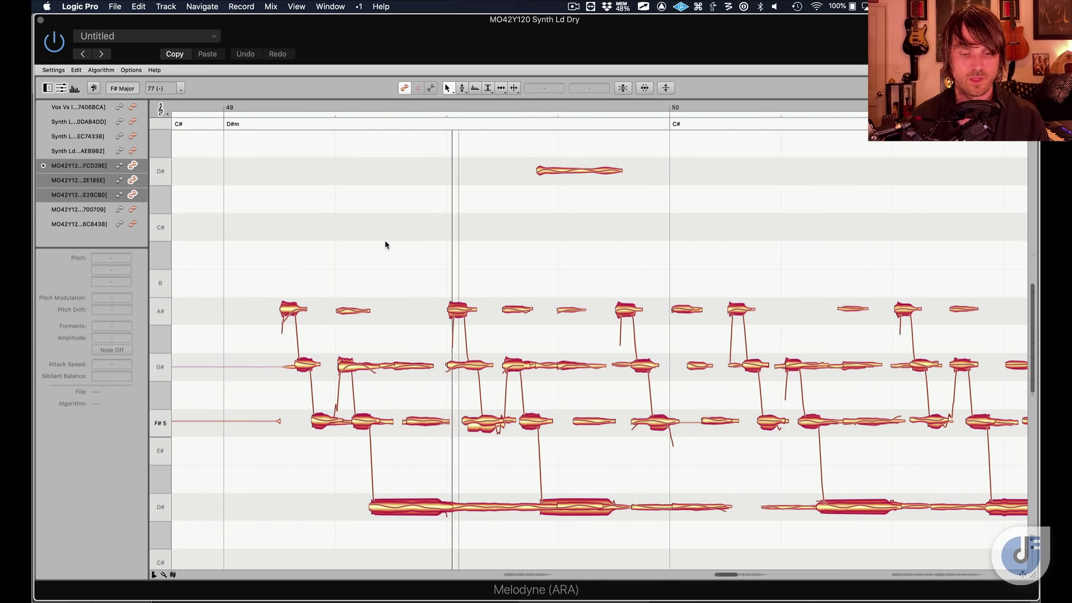
pyautogui.moveTo(373, 255); pyautogui.dragTo(401, 317)
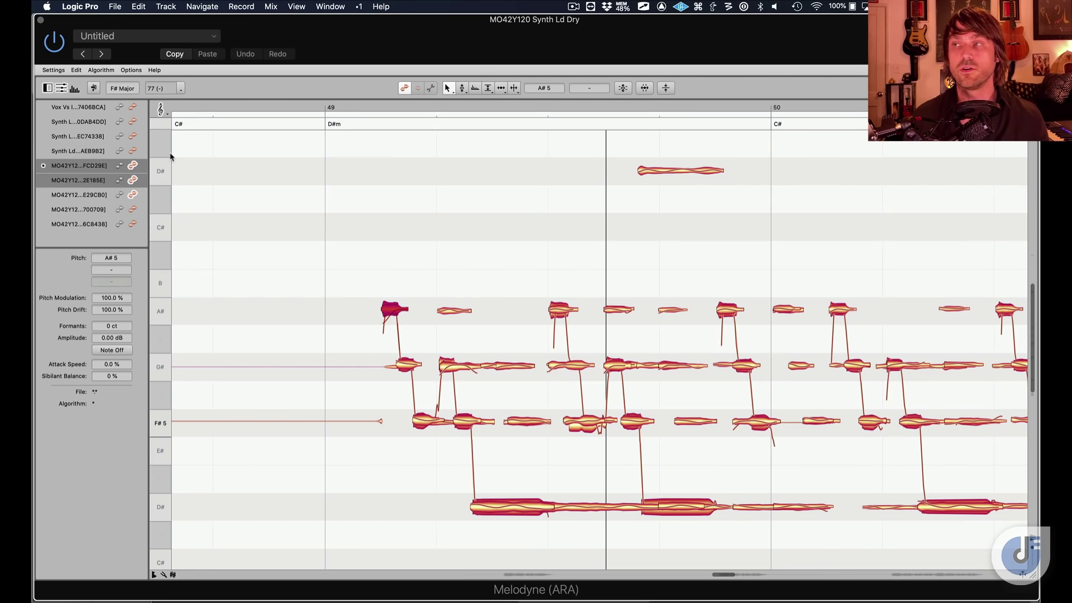
pyautogui.moveTo(395, 311); pyautogui.dragTo(390, 239)
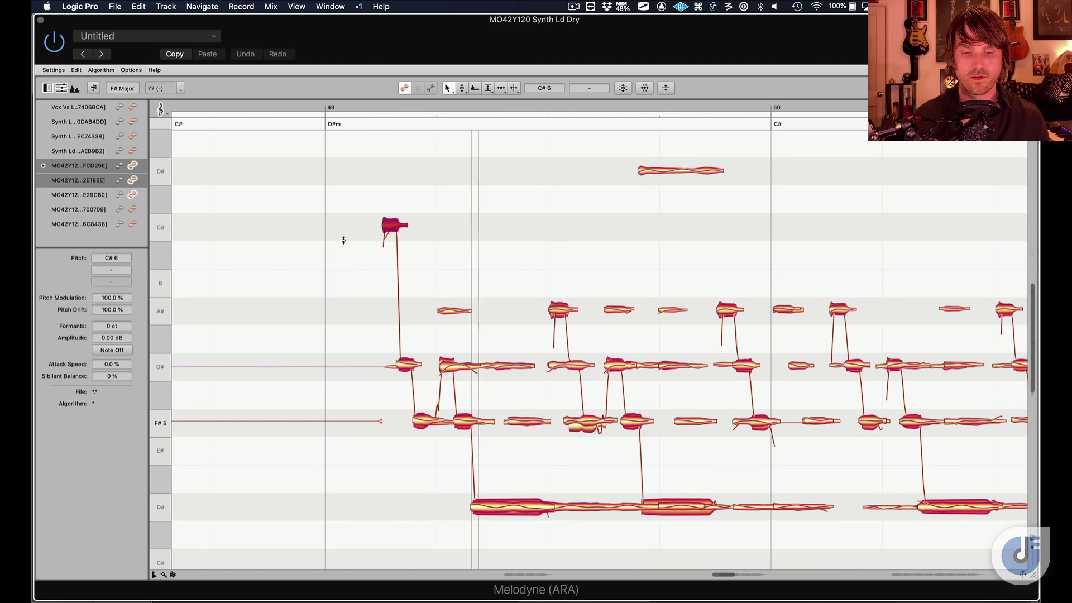
# Select all D# 5 notes of the combined tracks, raise them to E# 5 and play back the change
pyautogui.click(518, 509)
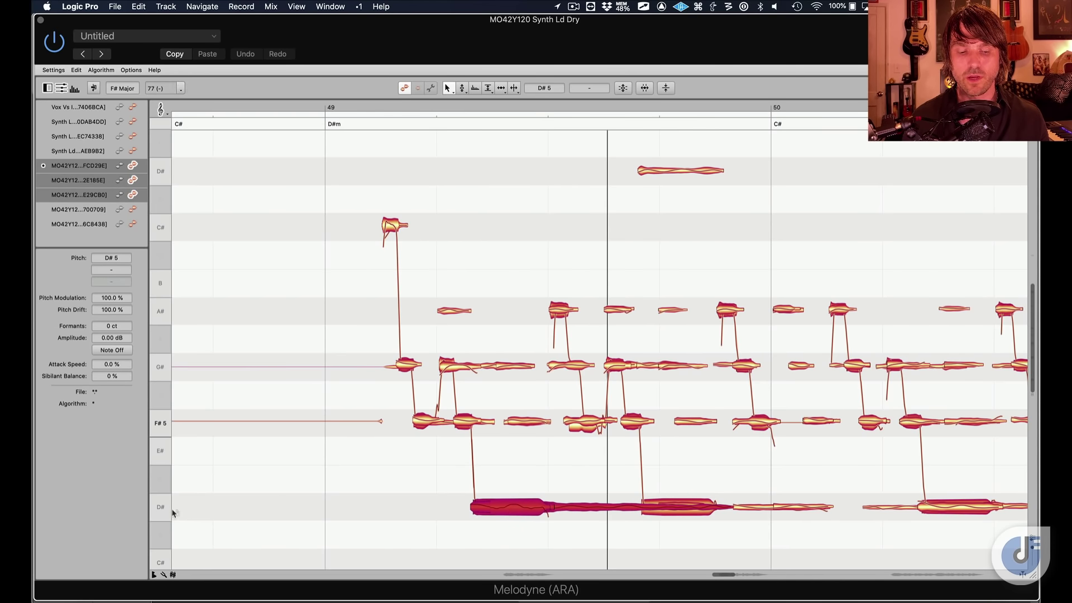
pyautogui.click(162, 512)
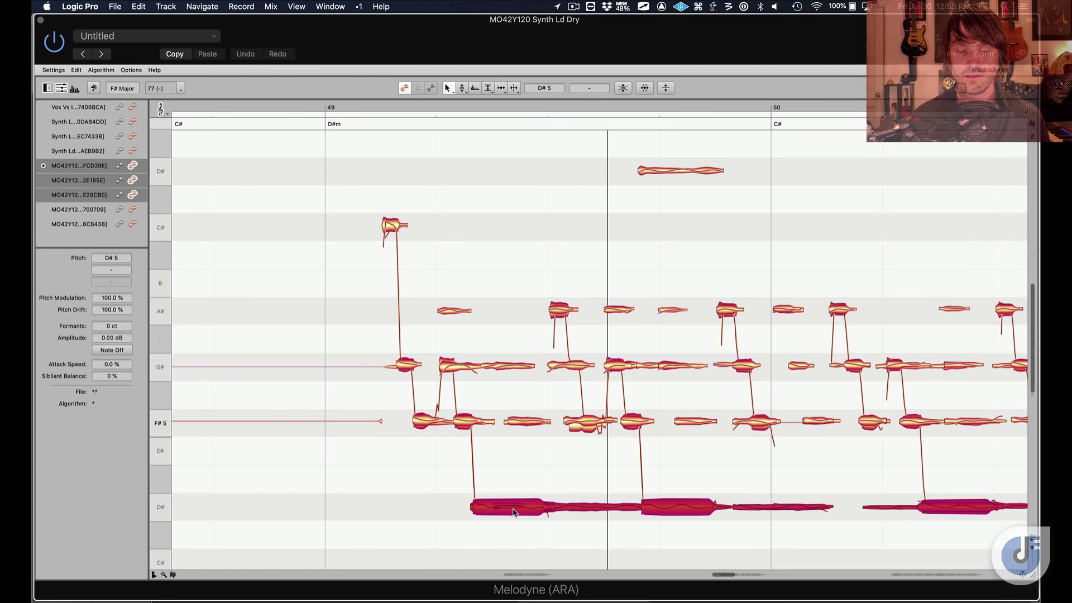
pyautogui.moveTo(521, 510); pyautogui.dragTo(515, 454)
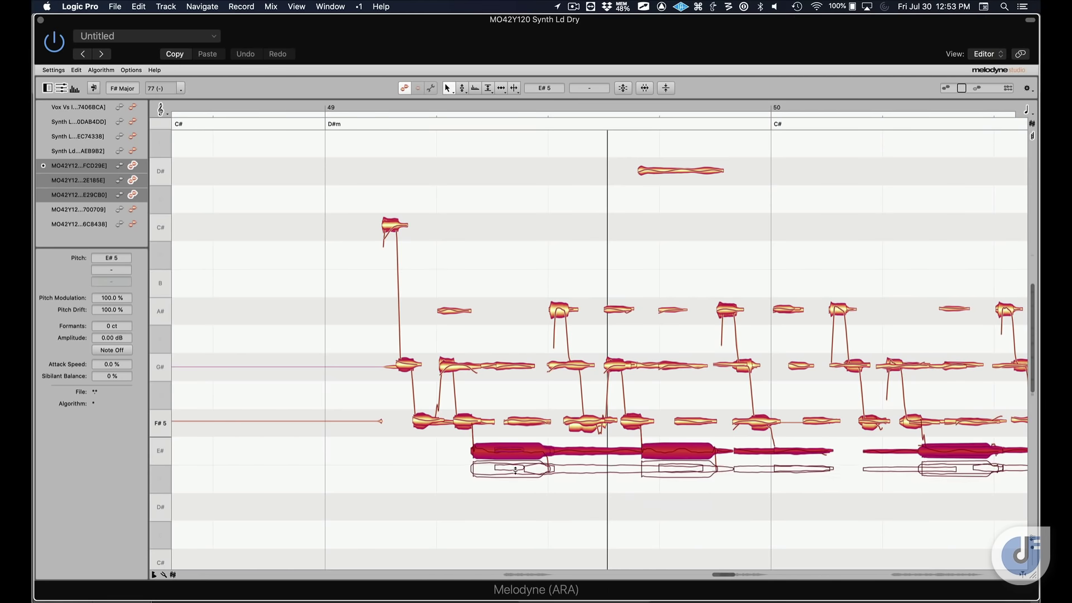
pyautogui.press('space')
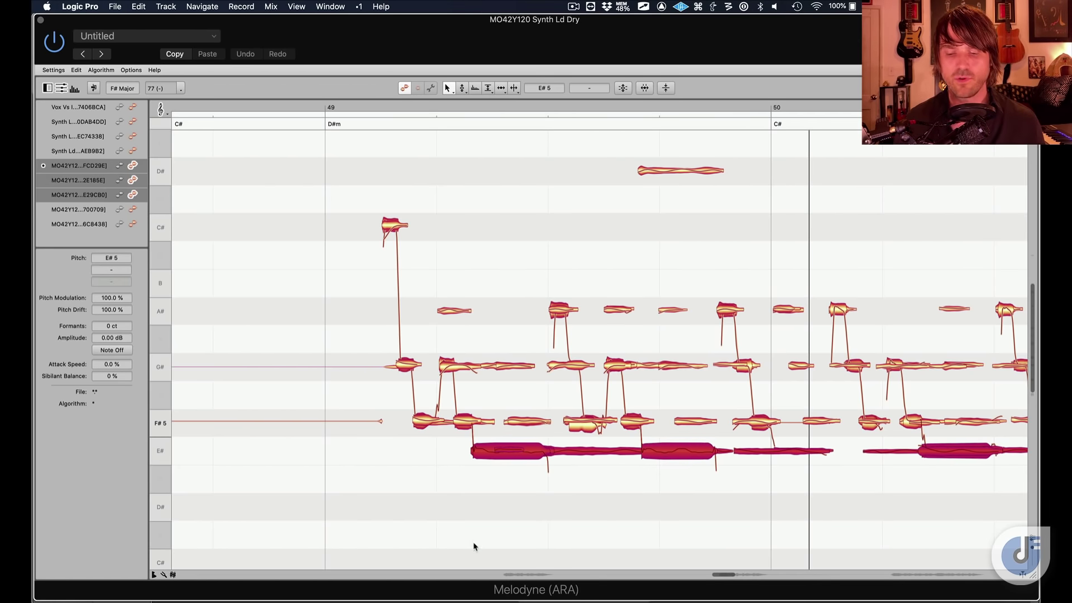
# Select the next group of A# 5 notes, pull their start slightly earlier in time and play back the result
pyautogui.click(607, 242)
pyautogui.moveTo(595, 267); pyautogui.dragTo(538, 335)
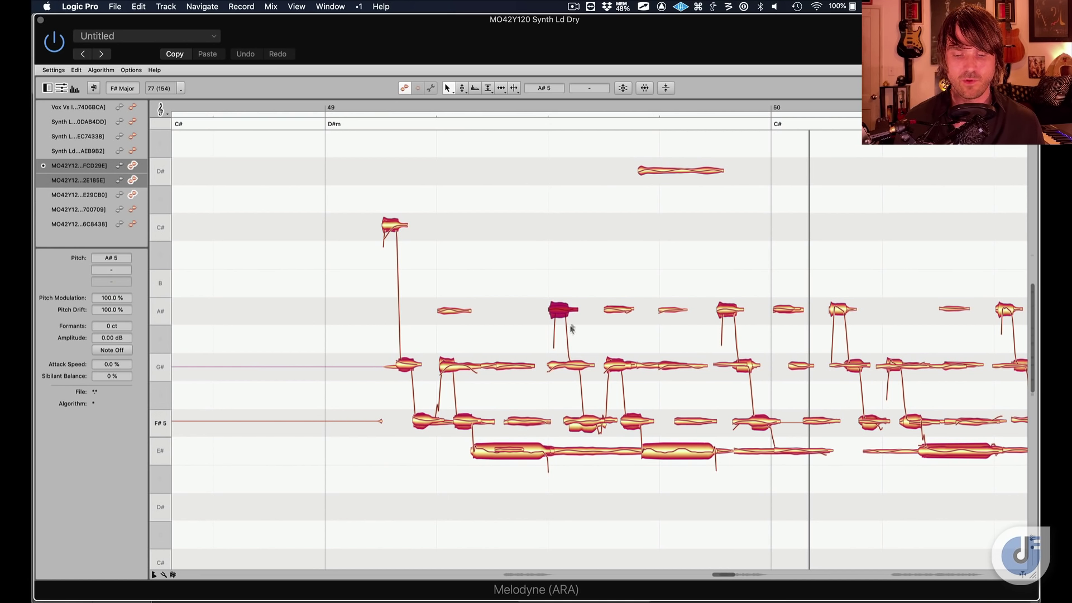
pyautogui.moveTo(553, 311); pyautogui.dragTo(531, 310)
pyautogui.press('space')
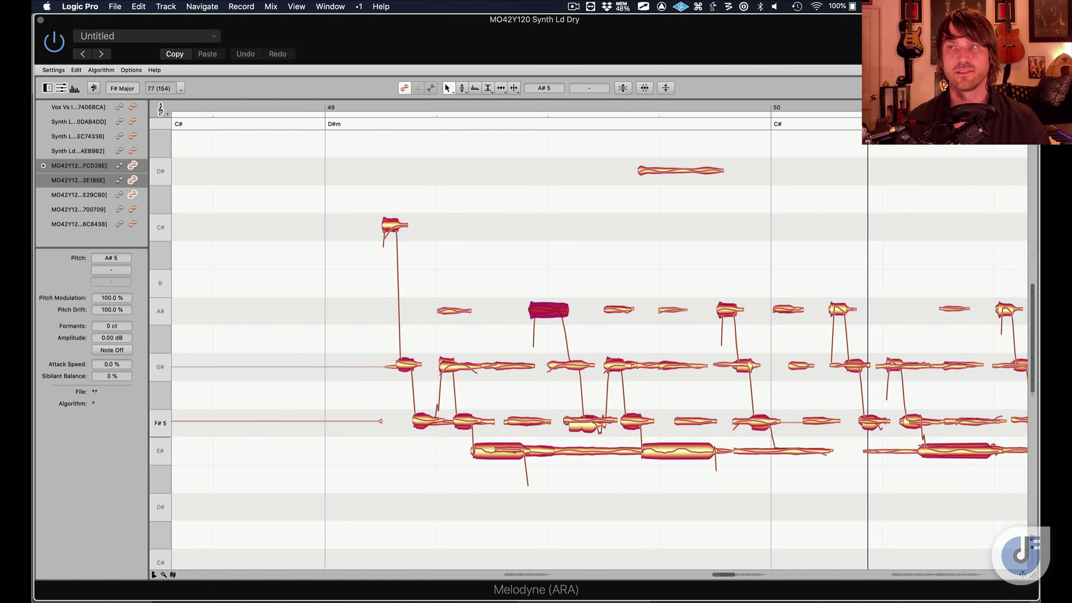
# Return to the song's track window and mute the Synth Ld IMSTA C (Live) and Synth Ld IMSTA C (Live)_bip tracks
pyautogui.press('super+Tab')
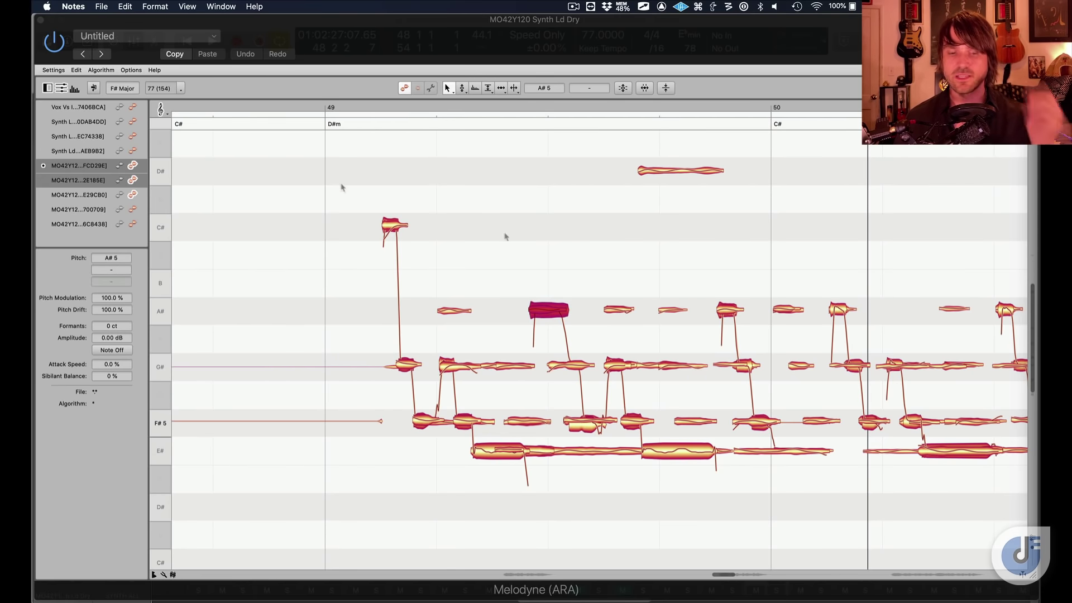
pyautogui.scroll(5, 688, 306)
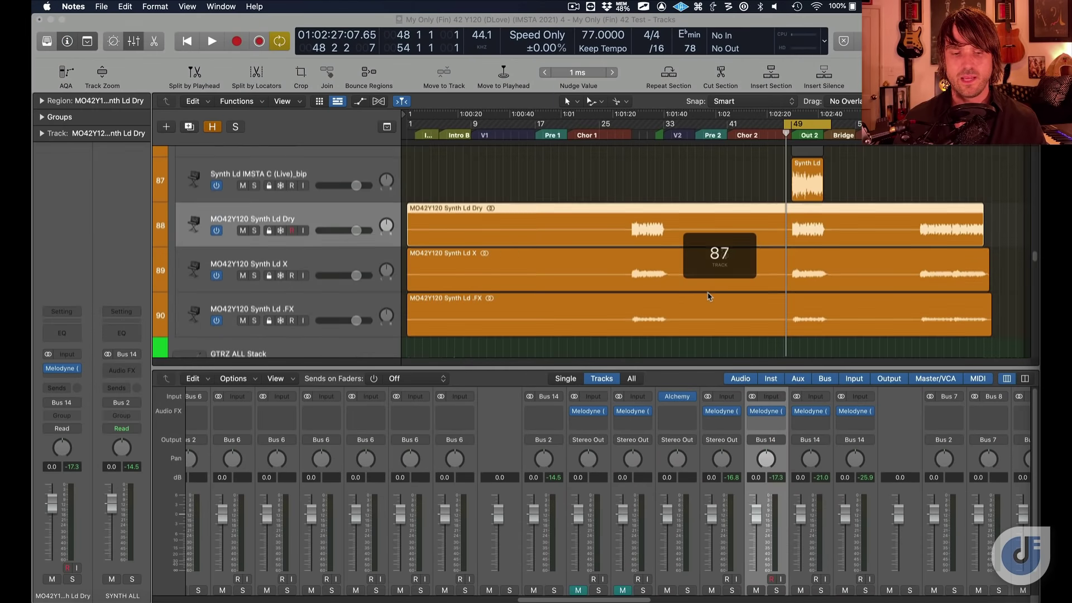
pyautogui.scroll(-4, 700, 302)
pyautogui.scroll(3, 708, 297)
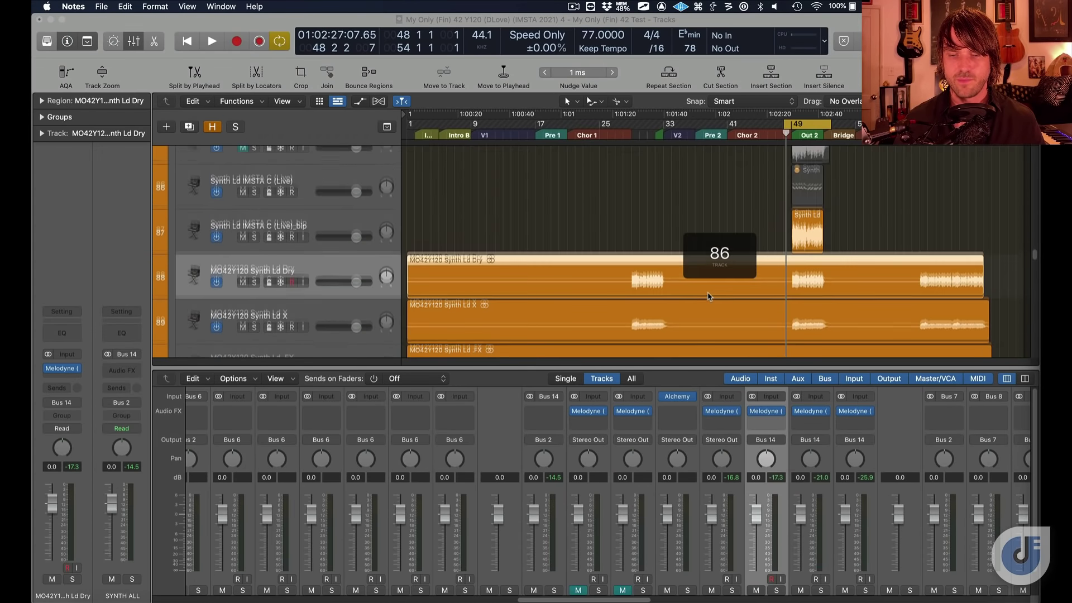
pyautogui.click(242, 243)
pyautogui.click(249, 195)
pyautogui.click(242, 198)
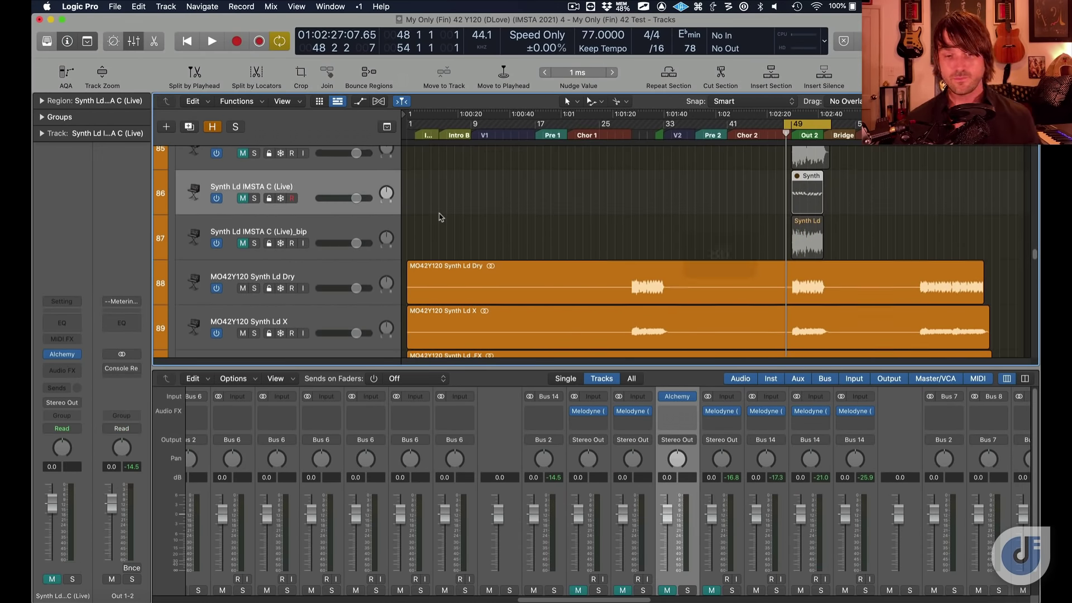
# Unmute the individual Vox Chor IMSTA High and Harmz tracks
pyautogui.scroll(20, 441, 217)
pyautogui.scroll(8, 441, 217)
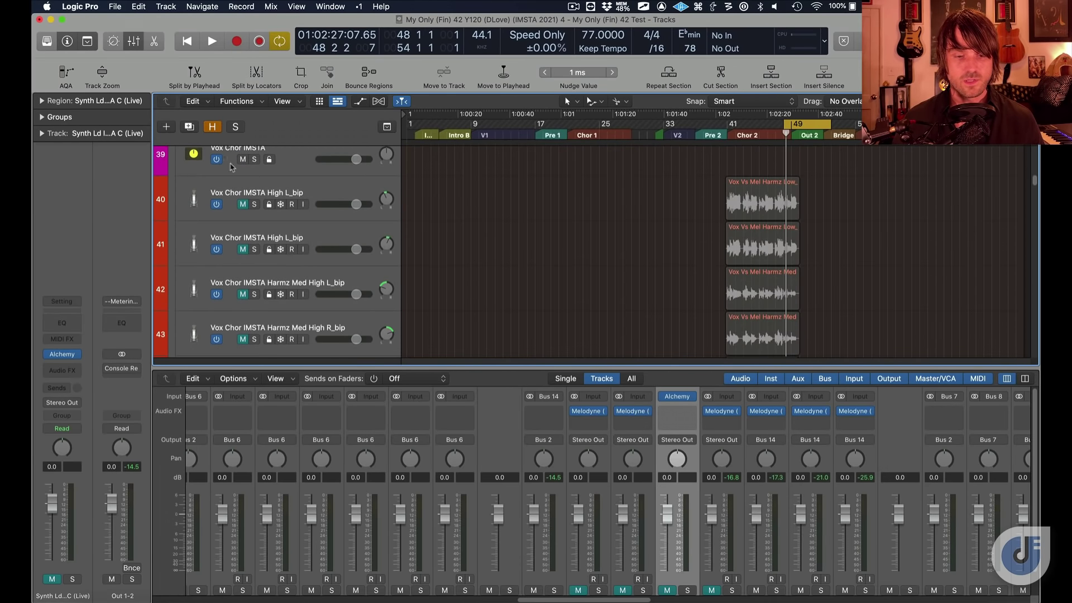
pyautogui.scroll(1, 245, 268)
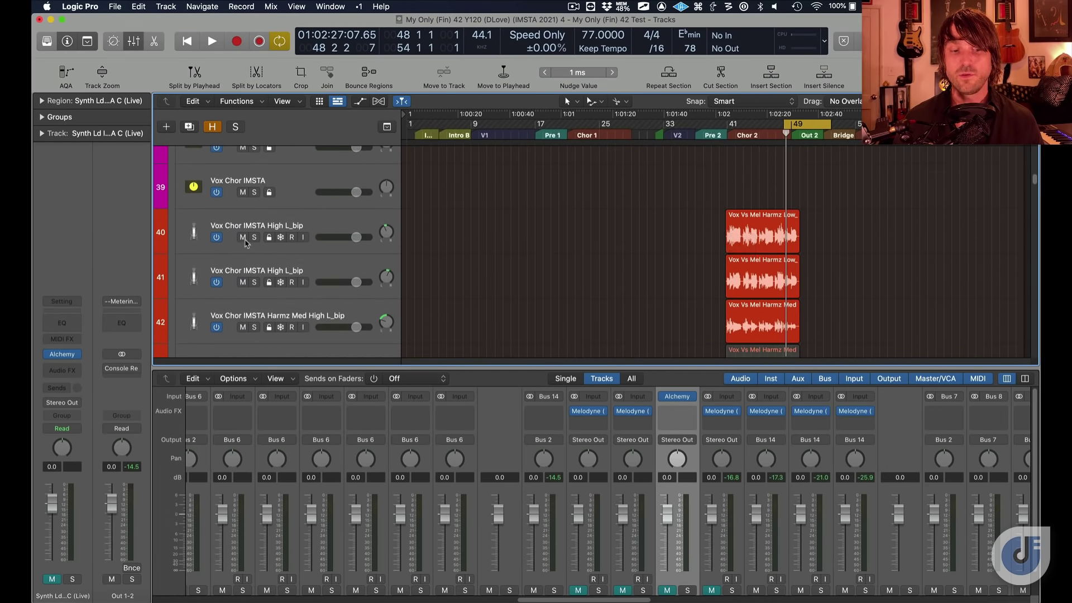
pyautogui.scroll(8, 244, 314)
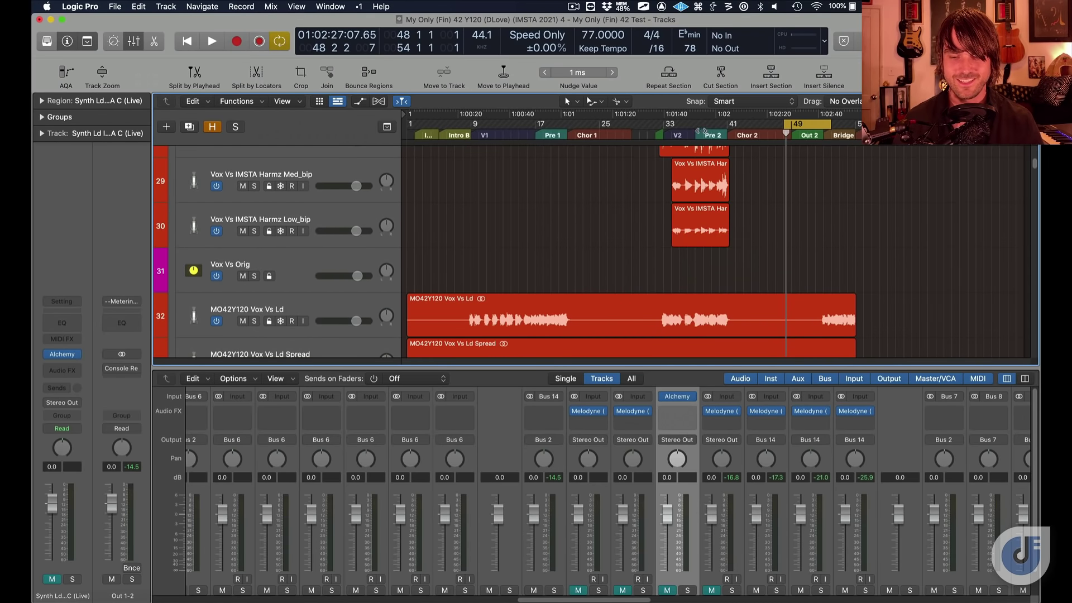
# Turn off the cycle range and place the playhead at bar 32, just before the V2 section
pyautogui.click(809, 125)
pyautogui.click(809, 121)
pyautogui.scroll(3, 694, 172)
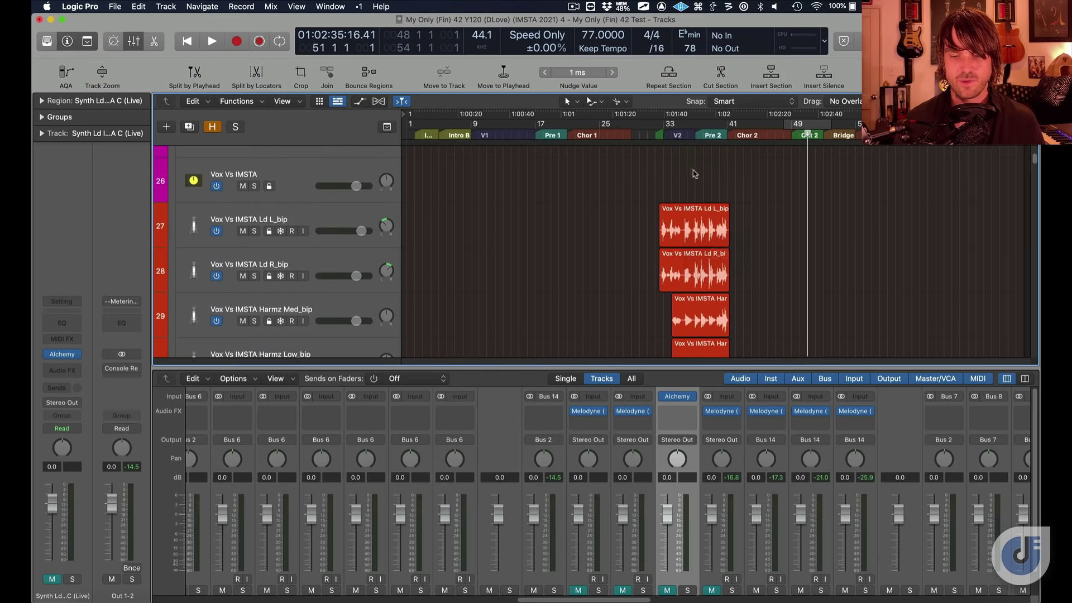
pyautogui.click(659, 134)
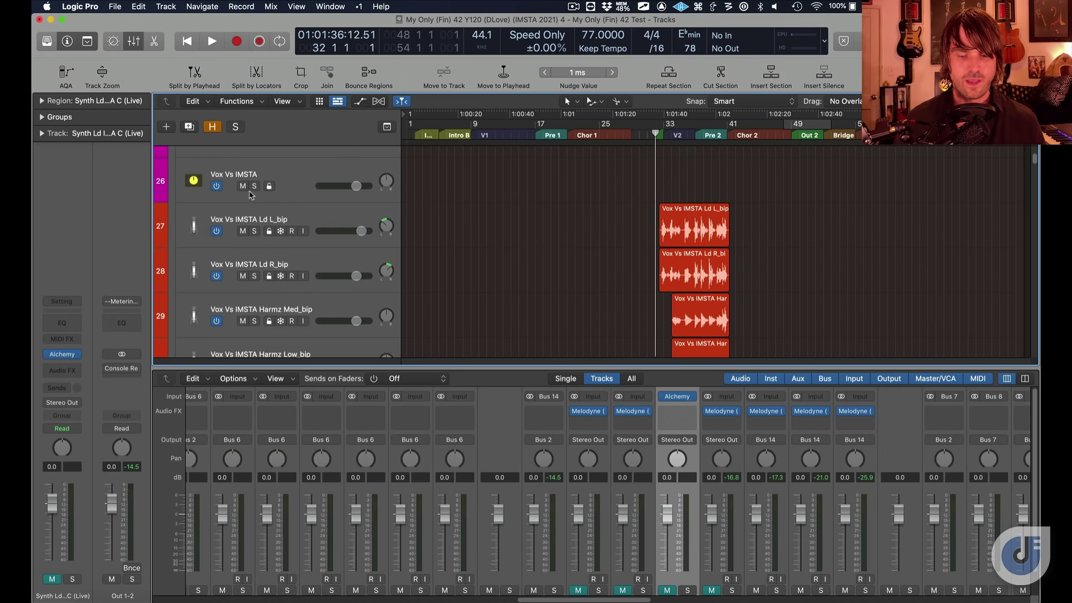
# Play back the second verse and compare the Vox Vs IMSTA and Vox Vs Orig stacks using their mutes
pyautogui.press('space')
pyautogui.scroll(-3, 349, 252)
pyautogui.scroll(3, 348, 252)
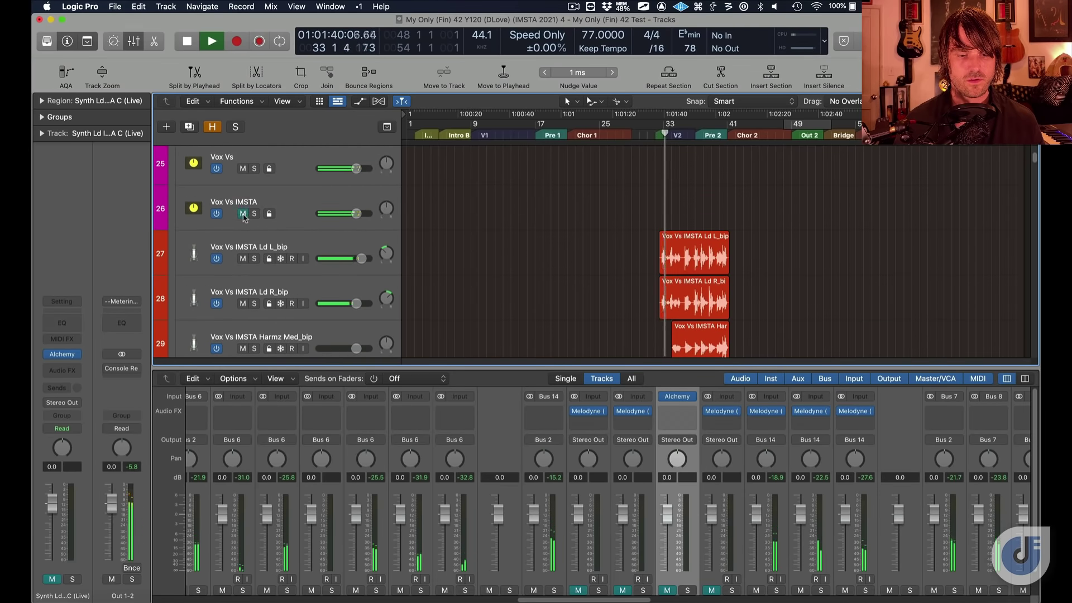
pyautogui.scroll(-4, 243, 216)
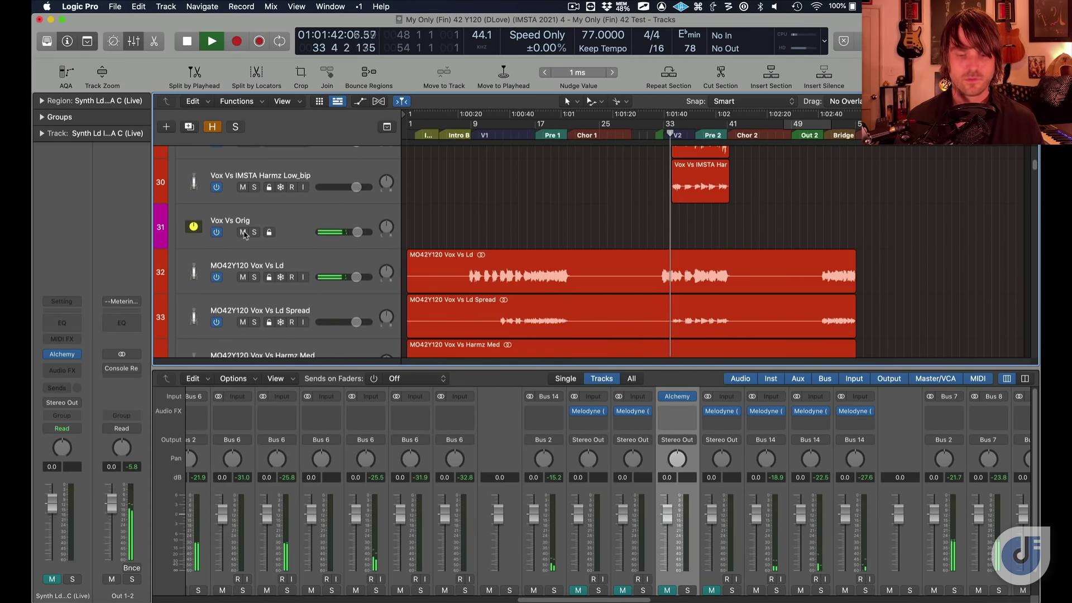
pyautogui.scroll(10, 246, 229)
pyautogui.scroll(-3, 254, 220)
# Solo the Vox Vs IMSTA Ld L_bip track and stop the playback
pyautogui.click(280, 245)
pyautogui.press('s')
pyautogui.press('space')
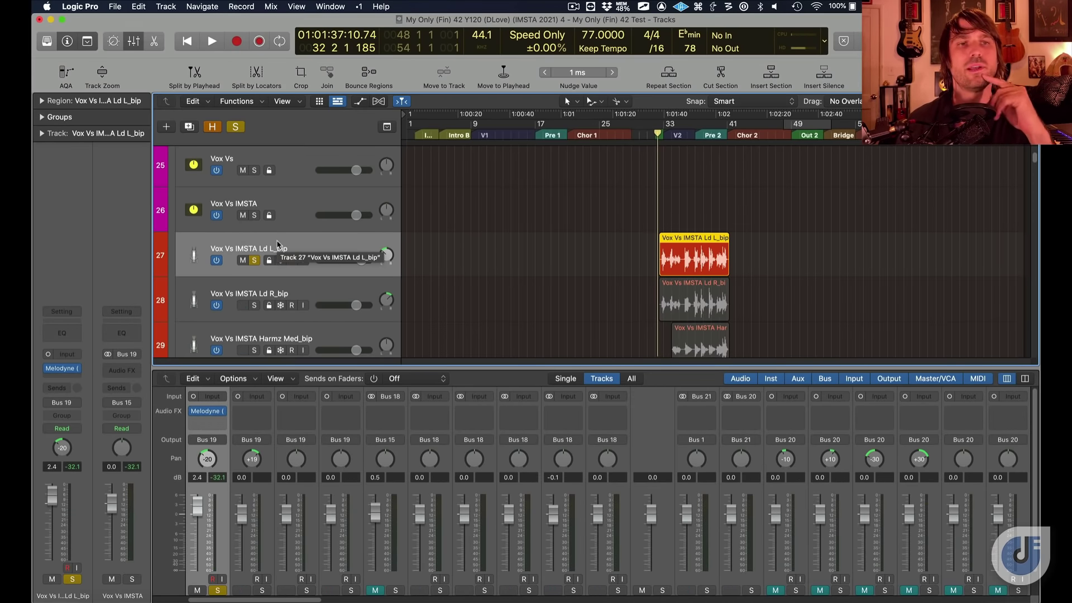
# Solo the MO42Y120 Vox Vs Ld track with its Vox Vs Orig stack unmuted, and insert Melodyne (ARA) on it
pyautogui.scroll(-6, 501, 240)
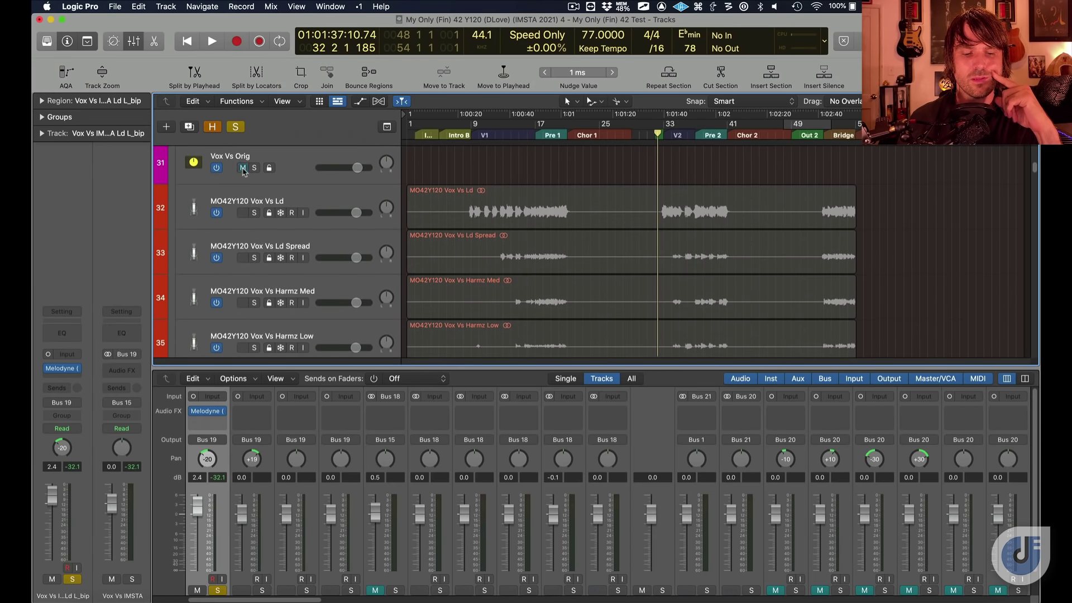
pyautogui.click(254, 213)
pyautogui.click(56, 377)
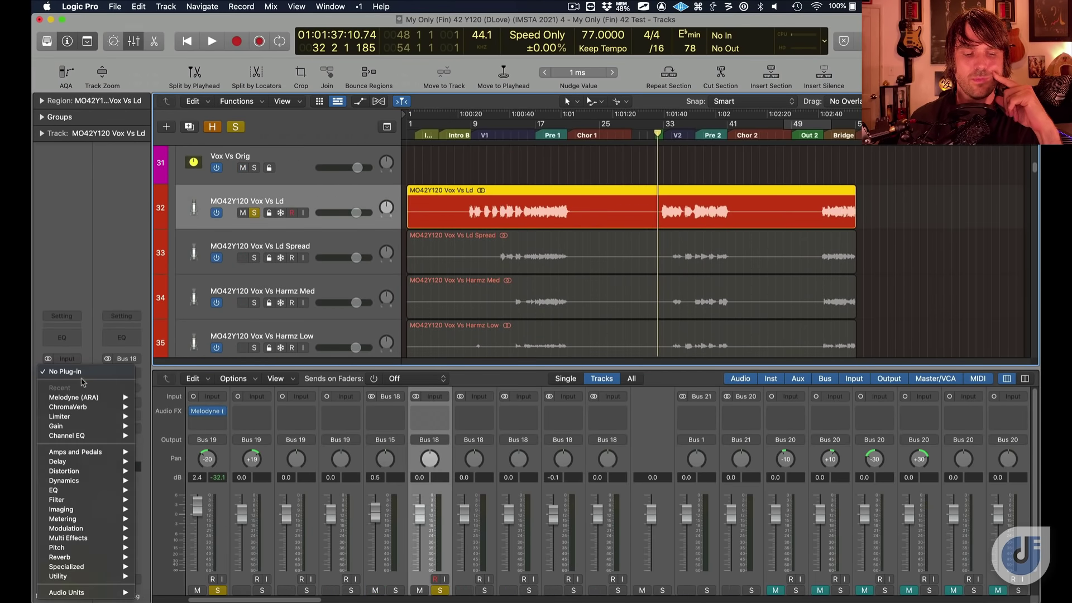
pyautogui.click(144, 397)
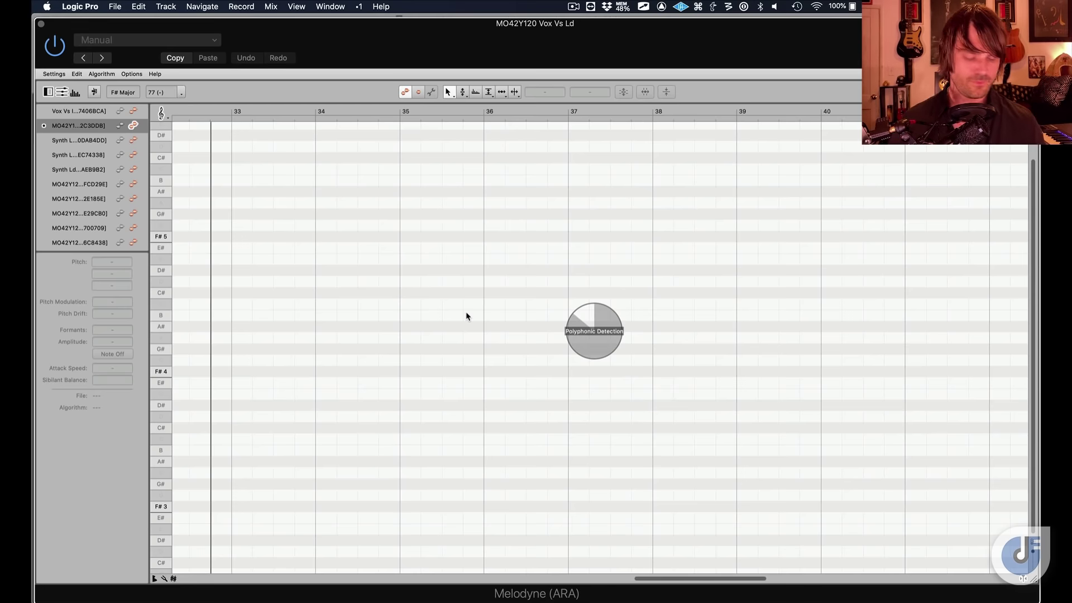
# Redetect the MO42Y120 Vox Vs Ld notes with the Melodic algorithm and play the result from bar 33
pyautogui.press('space')
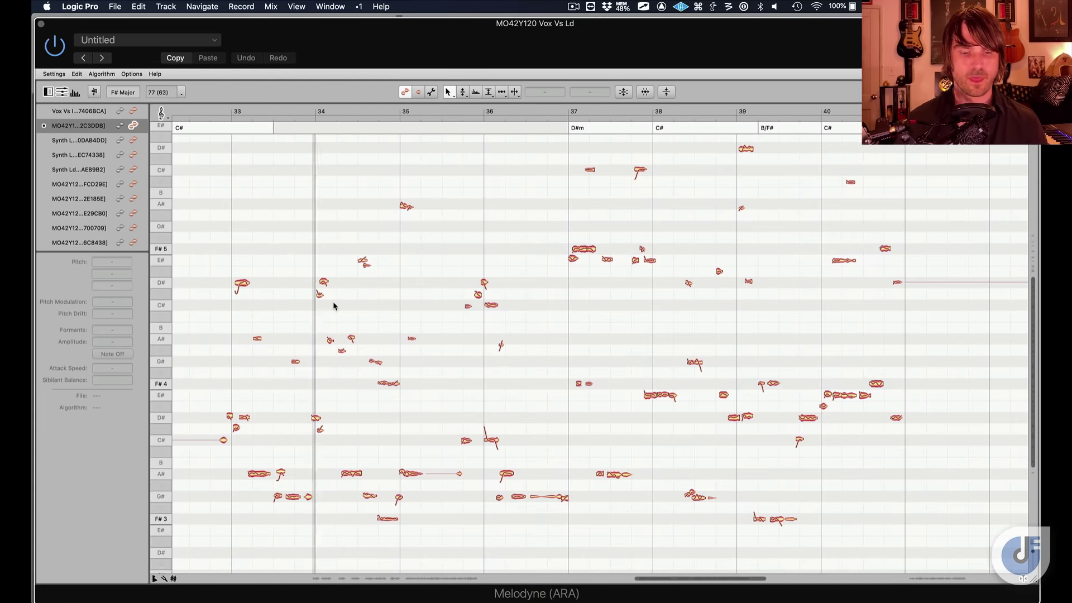
pyautogui.press('space')
pyautogui.press('super+a')
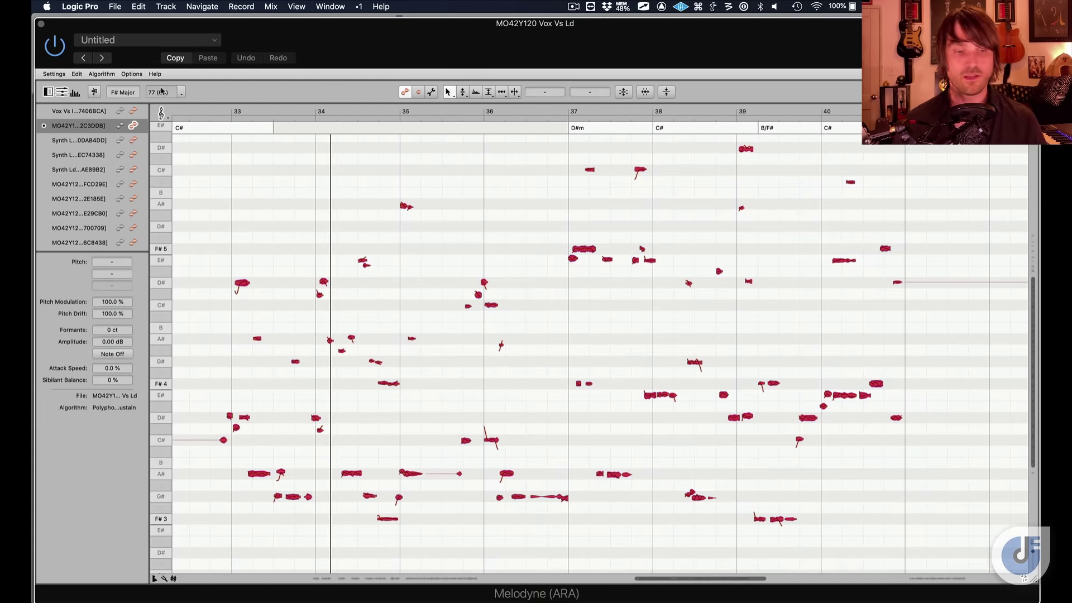
pyautogui.click(101, 75)
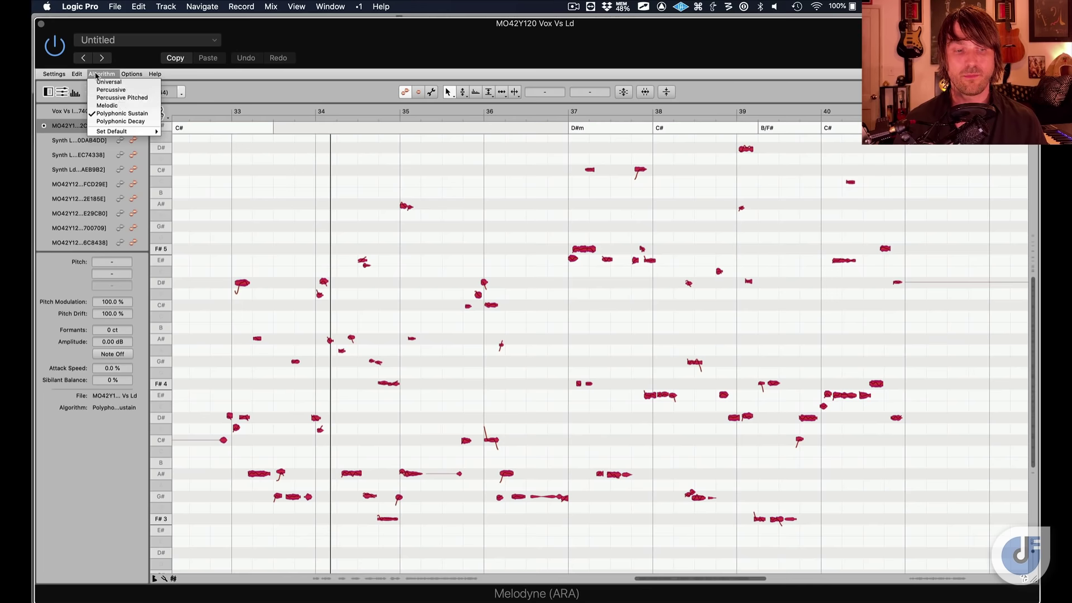
pyautogui.click(134, 105)
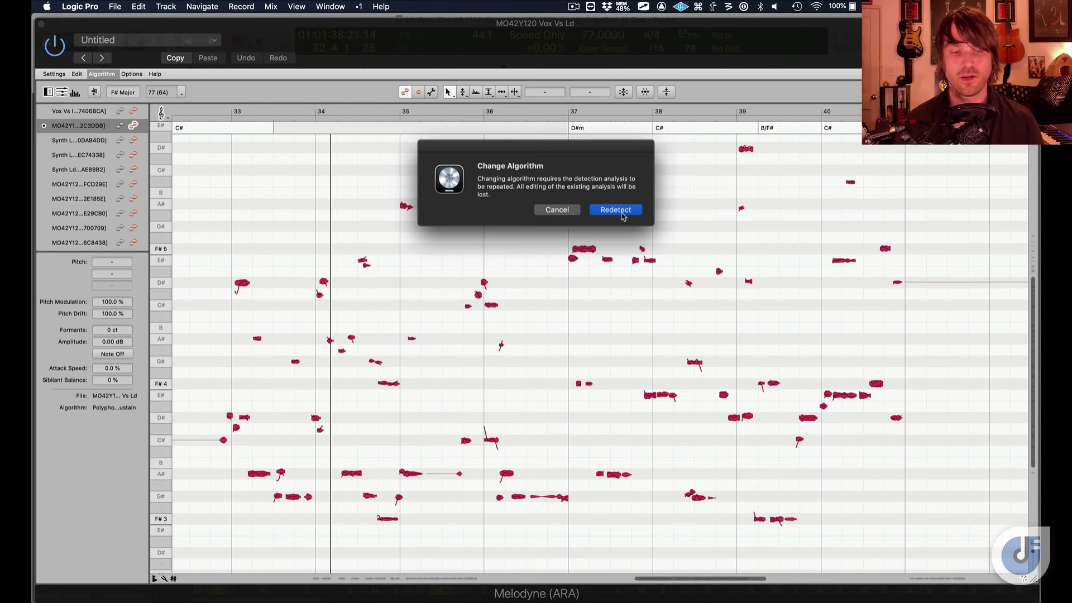
pyautogui.click(616, 210)
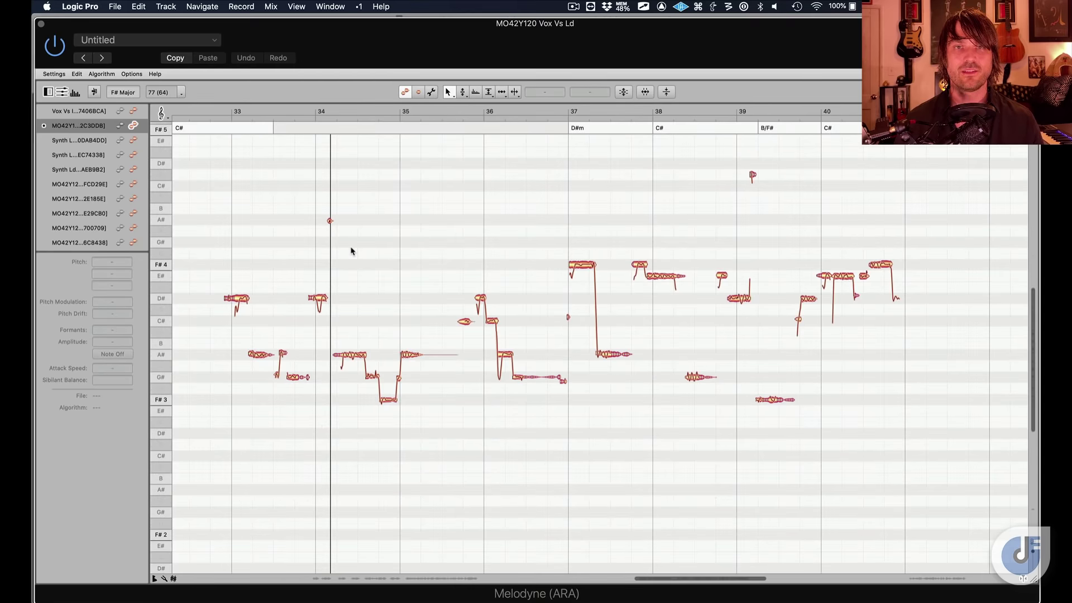
pyautogui.doubleClick(220, 233)
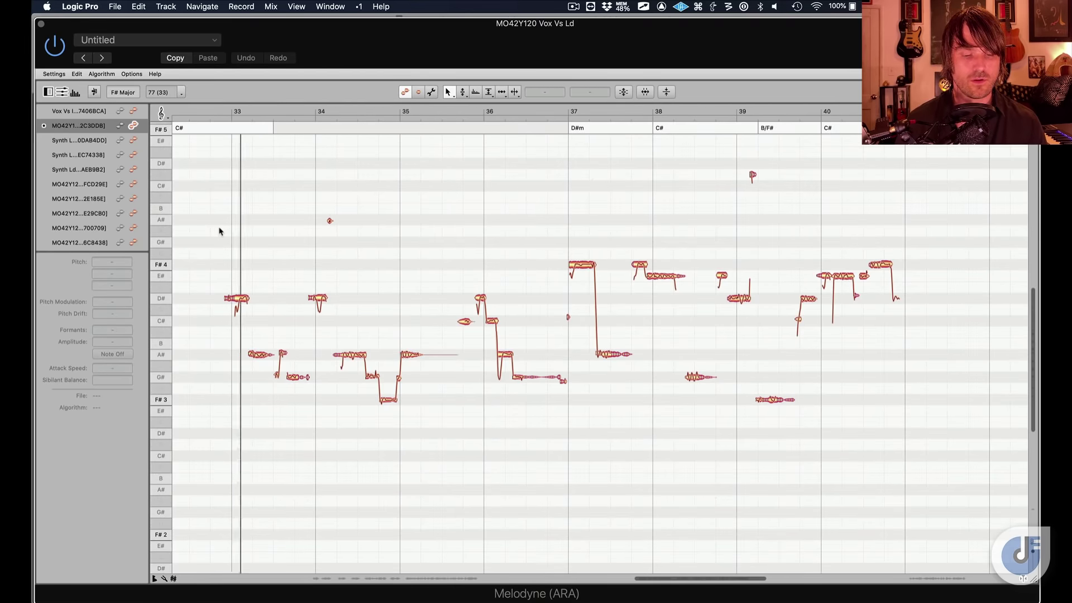
pyautogui.hscroll(-3, 247, 251)
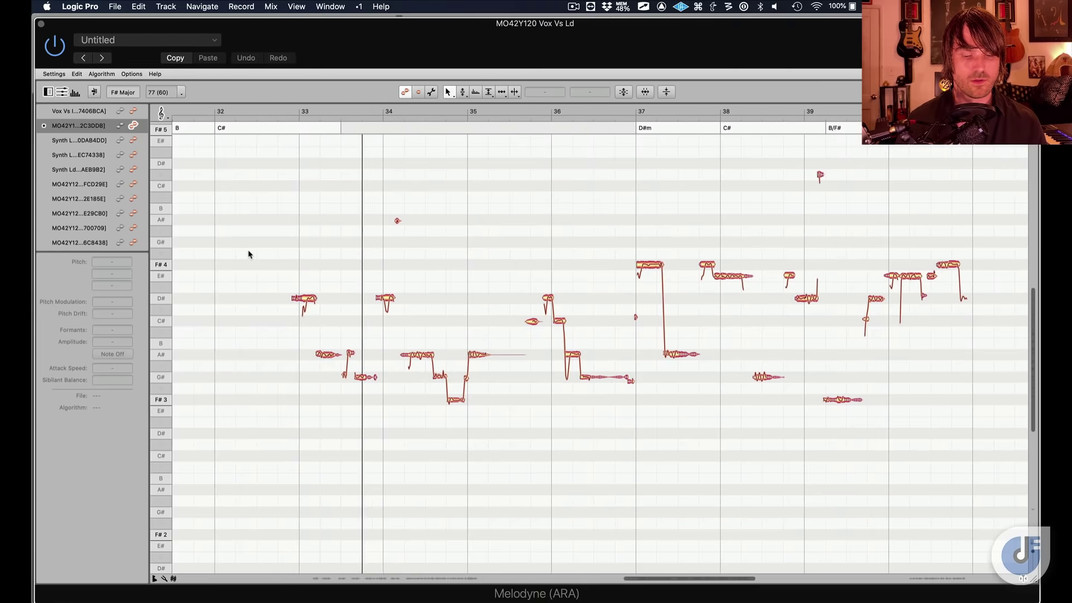
# Leave this vocal's editor, select the Vox Vs IMSTA Ld L_bip track and open its Melodyne editor
pyautogui.click(122, 126)
pyautogui.moveTo(98, 27); pyautogui.dragTo(370, 335)
pyautogui.click(314, 332)
pyautogui.scroll(5, 322, 211)
pyautogui.click(321, 211)
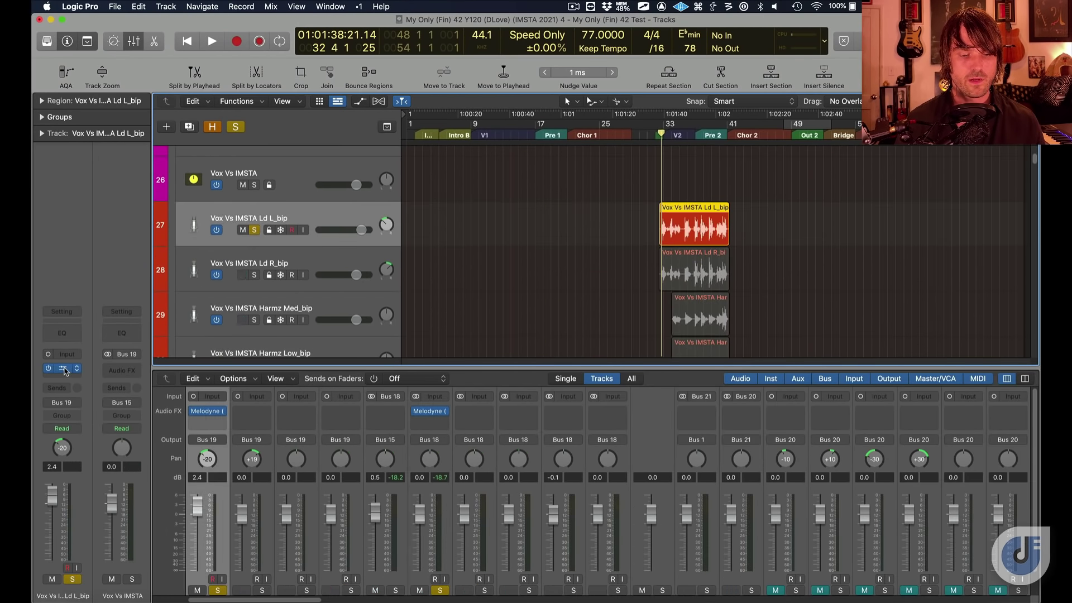
pyautogui.click(62, 369)
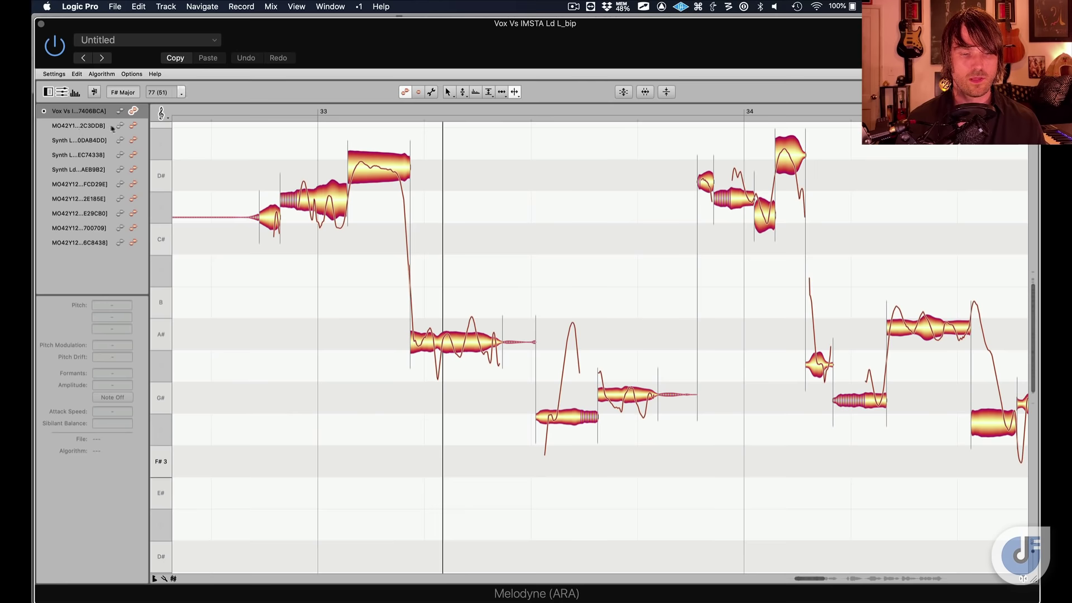
# Show the MO42Y120 Vox Vs Ld notes as a grey reference while keeping Vox Vs IMSTA Ld L_bip editable
pyautogui.click(134, 125)
pyautogui.click(119, 126)
pyautogui.click(133, 110)
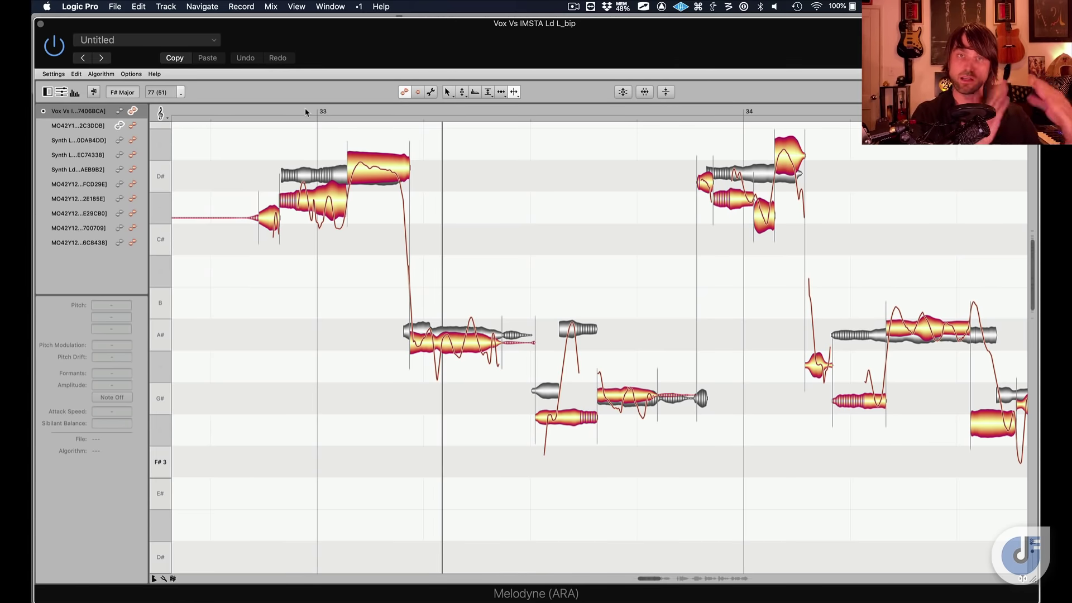
# Play from bar 33 and move the start of the first long A#3 note earlier to match the grey reference note
pyautogui.press('space')
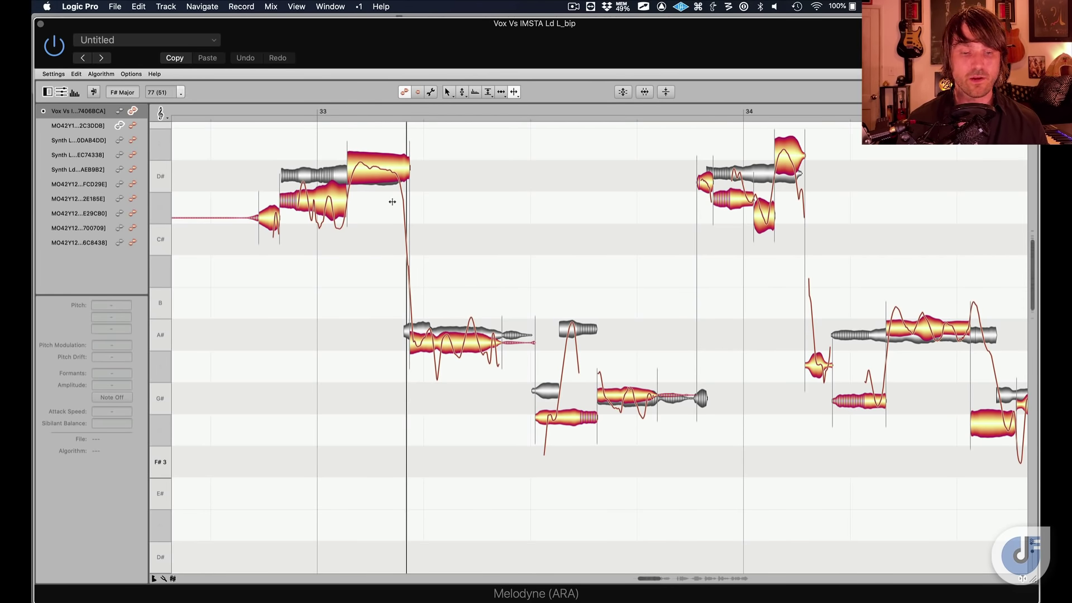
pyautogui.scroll(2, 379, 199)
pyautogui.hscroll(-3, 380, 198)
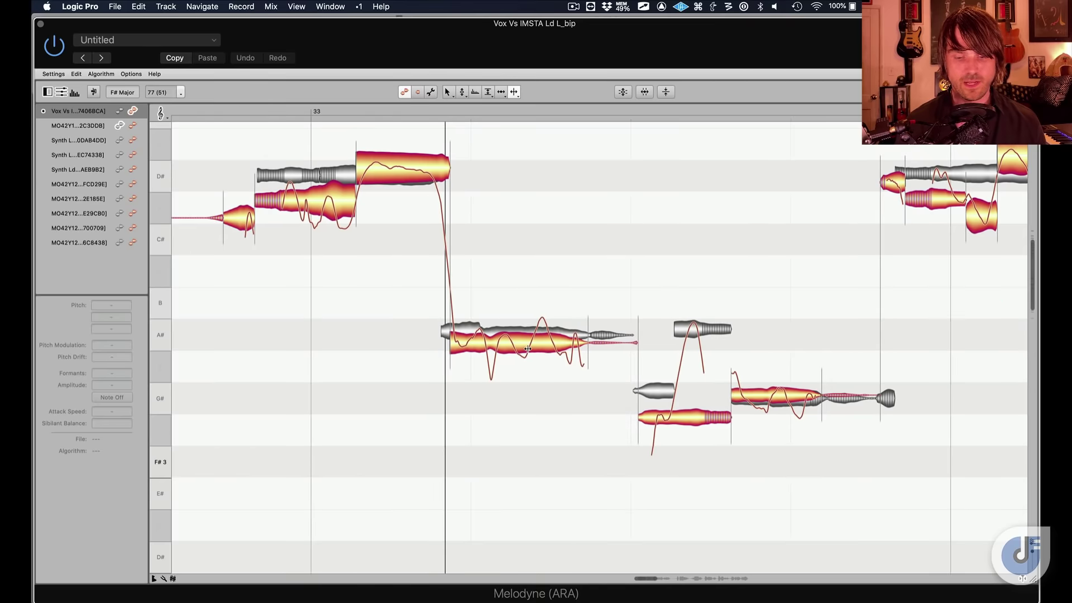
pyautogui.click(505, 338)
pyautogui.click(497, 244)
pyautogui.click(454, 342)
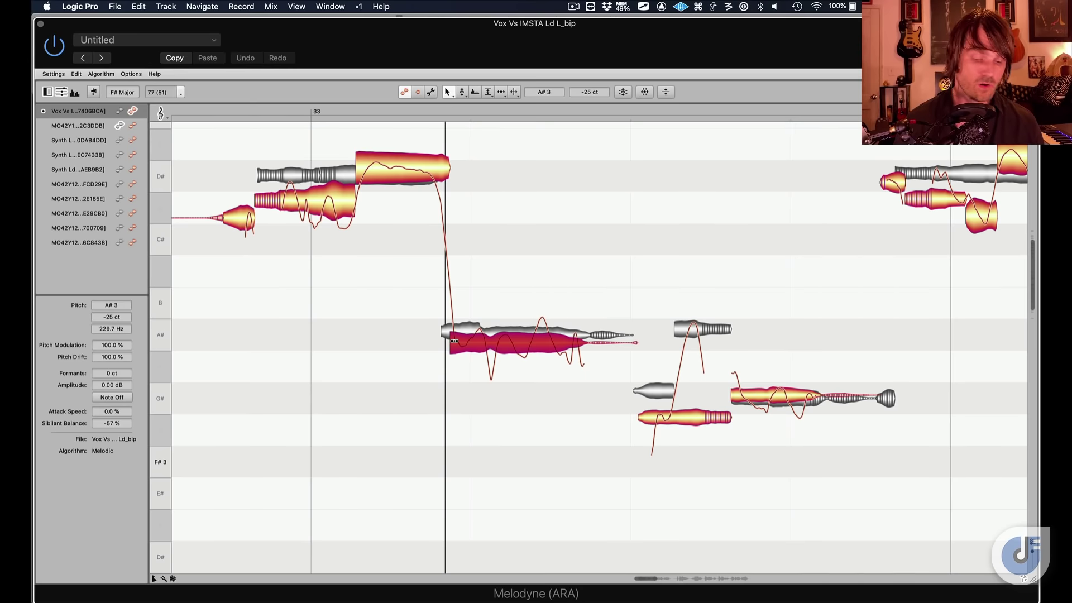
pyautogui.moveTo(454, 341)
pyautogui.mouseDown()
pyautogui.moveTo(435, 342)
pyautogui.moveTo(483, 343)
pyautogui.moveTo(421, 342)
pyautogui.moveTo(446, 341)
pyautogui.mouseUp()
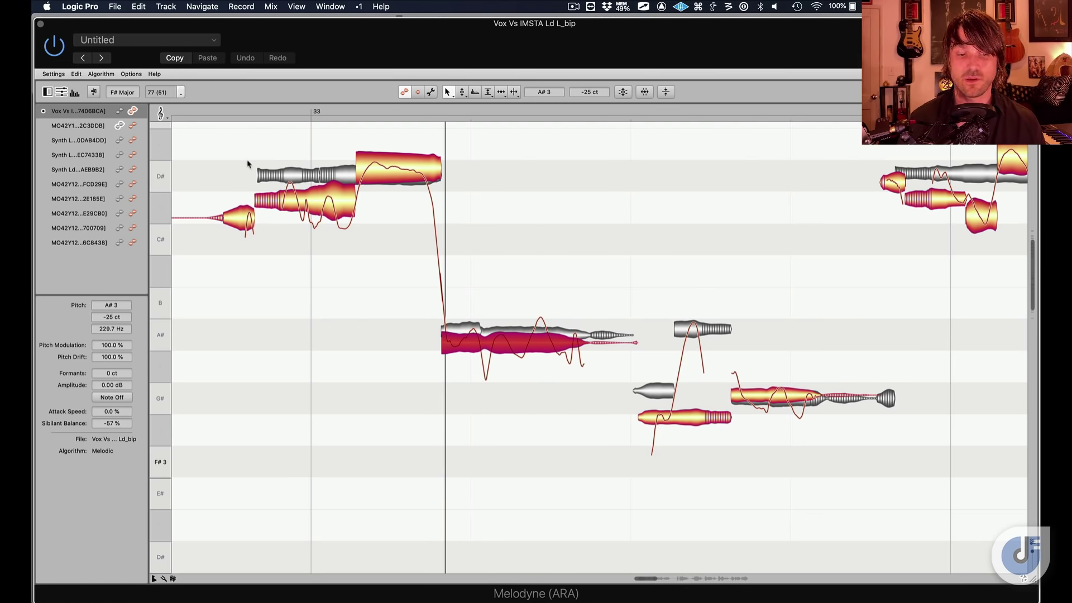
# Fine-tune the starts of the first two long notes around bar 33 against the grey reference notes
pyautogui.click(264, 205)
pyautogui.click(356, 173)
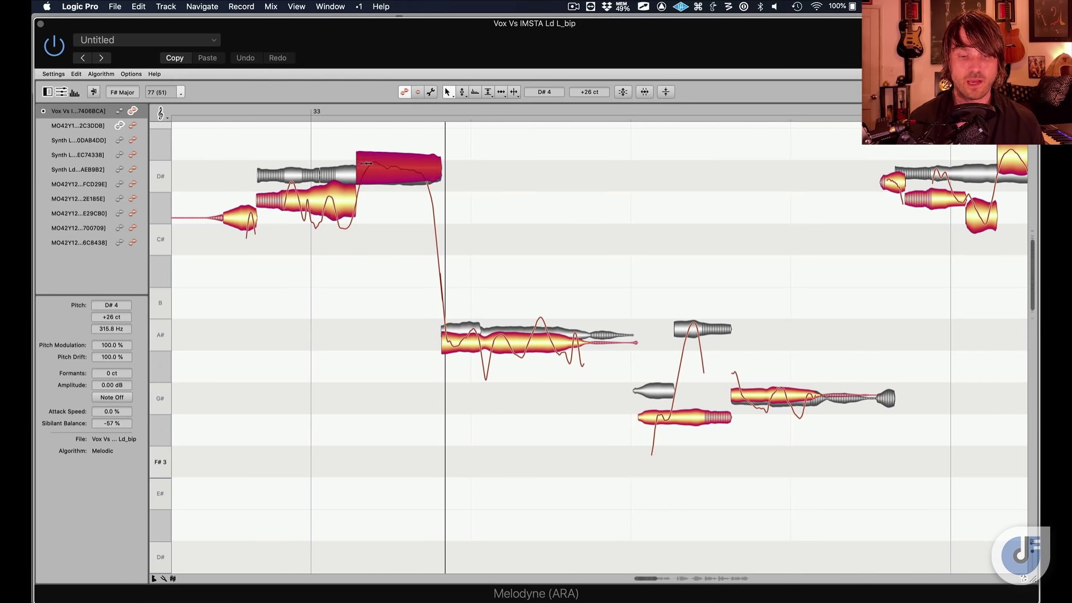
pyautogui.moveTo(356, 175); pyautogui.dragTo(358, 175)
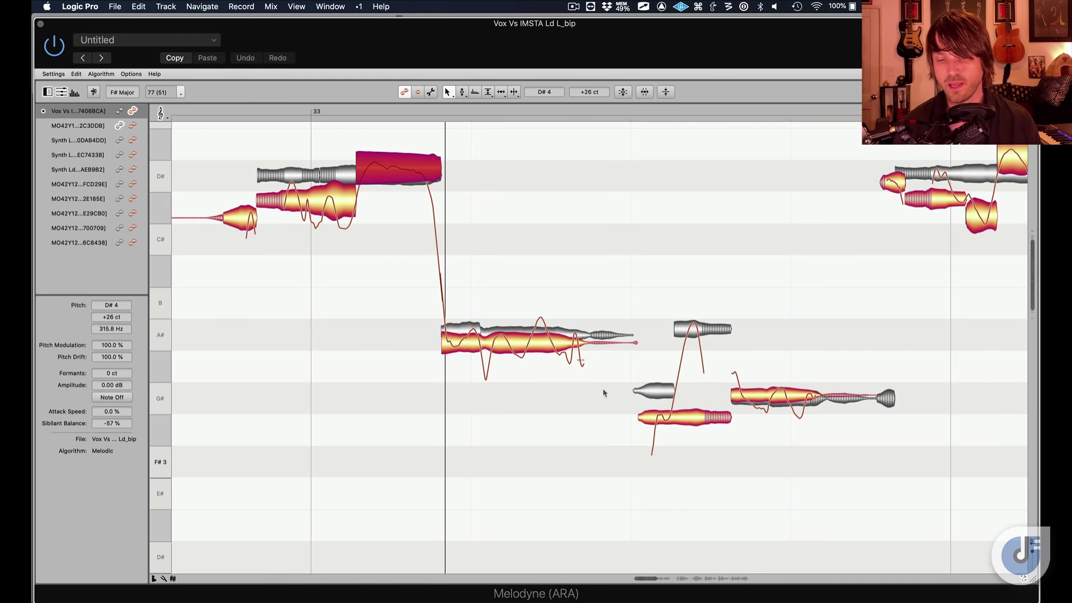
# Align the start of the short G#3 note after bar 33, split off its A#3 part and match the separation to the reference
pyautogui.click(639, 418)
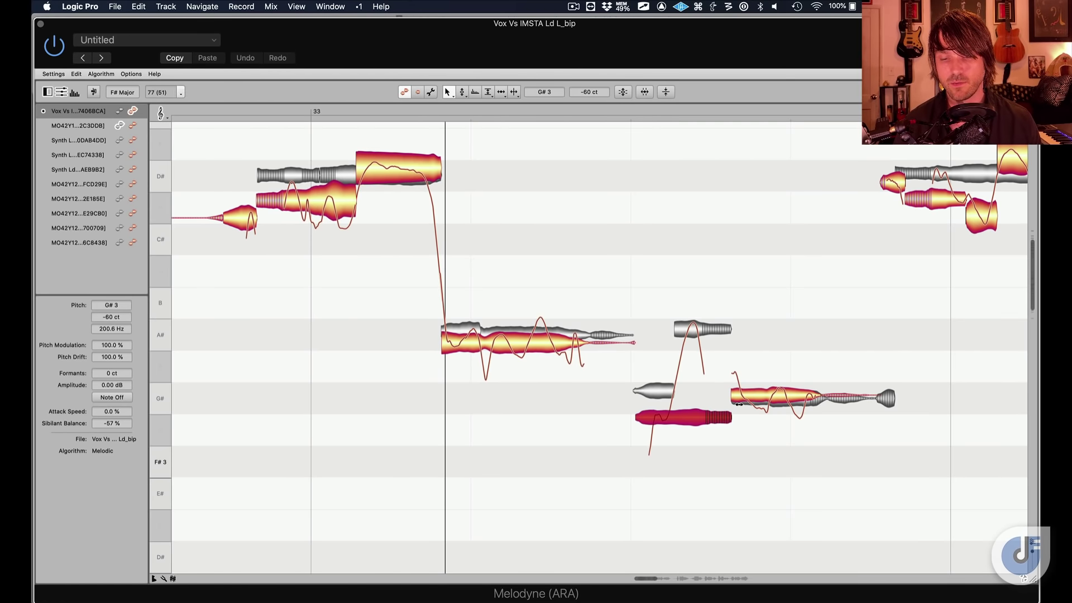
pyautogui.click(739, 403)
pyautogui.rightClick(738, 403)
pyautogui.click(739, 403)
pyautogui.rightClick(739, 403)
pyautogui.click(803, 402)
pyautogui.click(681, 421)
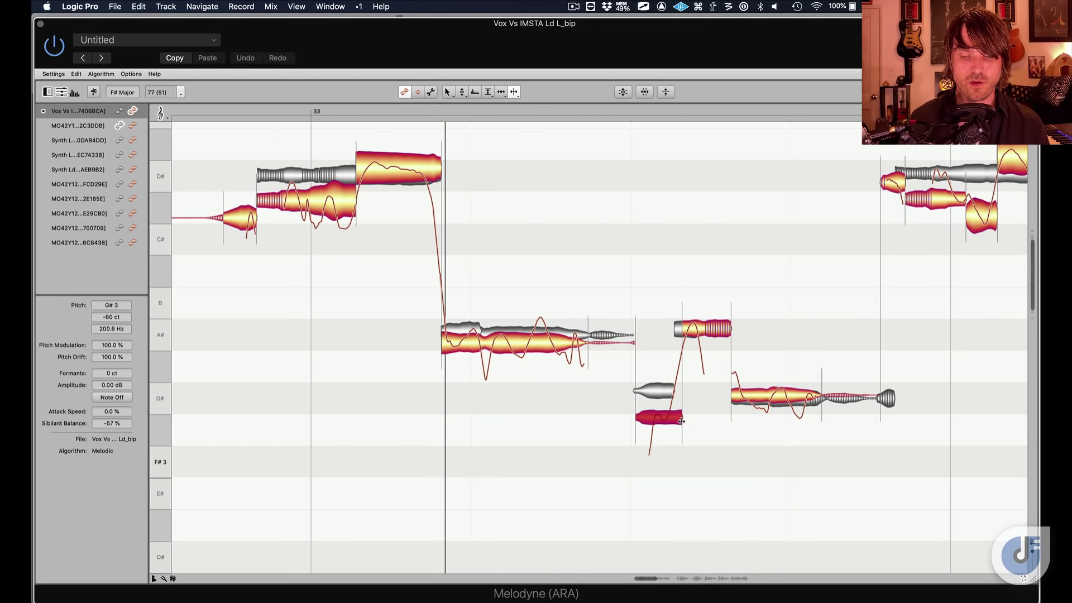
pyautogui.click(709, 290)
pyautogui.press('F2')
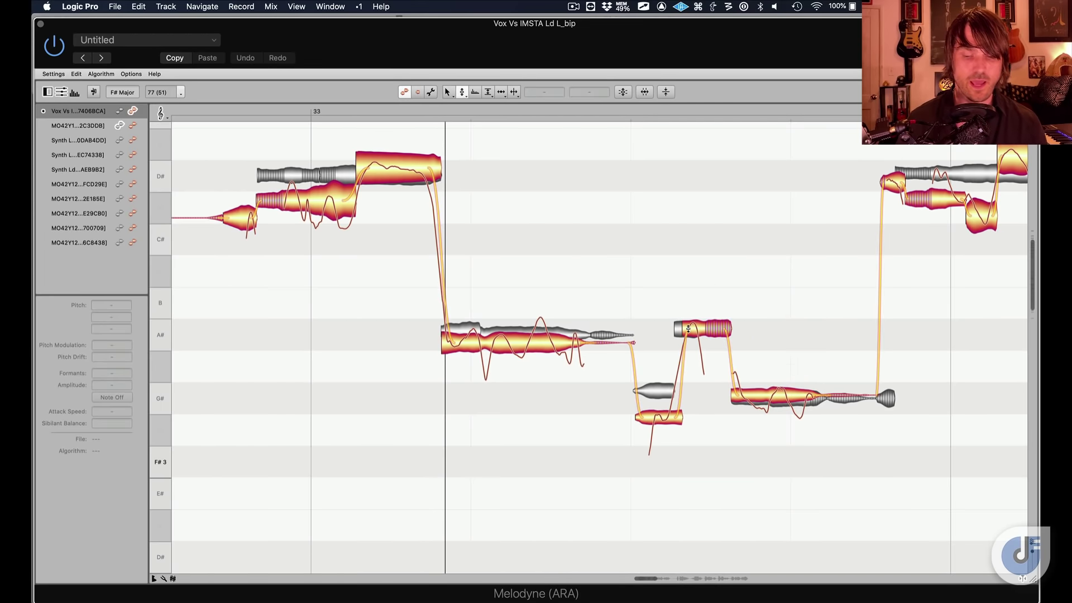
pyautogui.moveTo(685, 327); pyautogui.dragTo(680, 327)
pyautogui.click(646, 419)
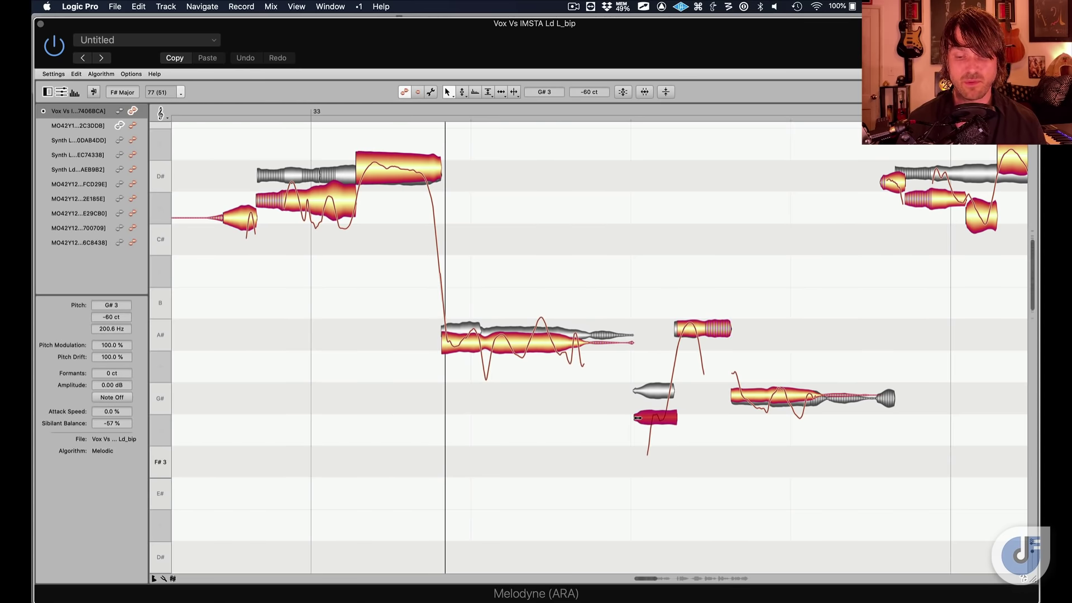
# Play on past bar 34 and align the starts of the long F#3 note and the following G#3 note with the reference
pyautogui.press('space')
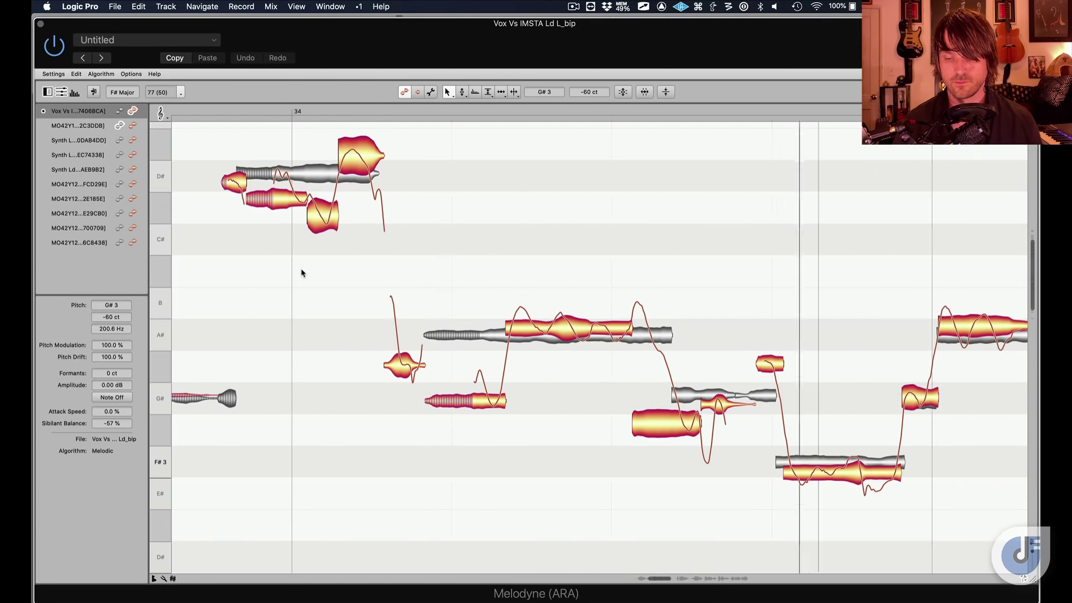
pyautogui.moveTo(766, 320); pyautogui.dragTo(839, 535)
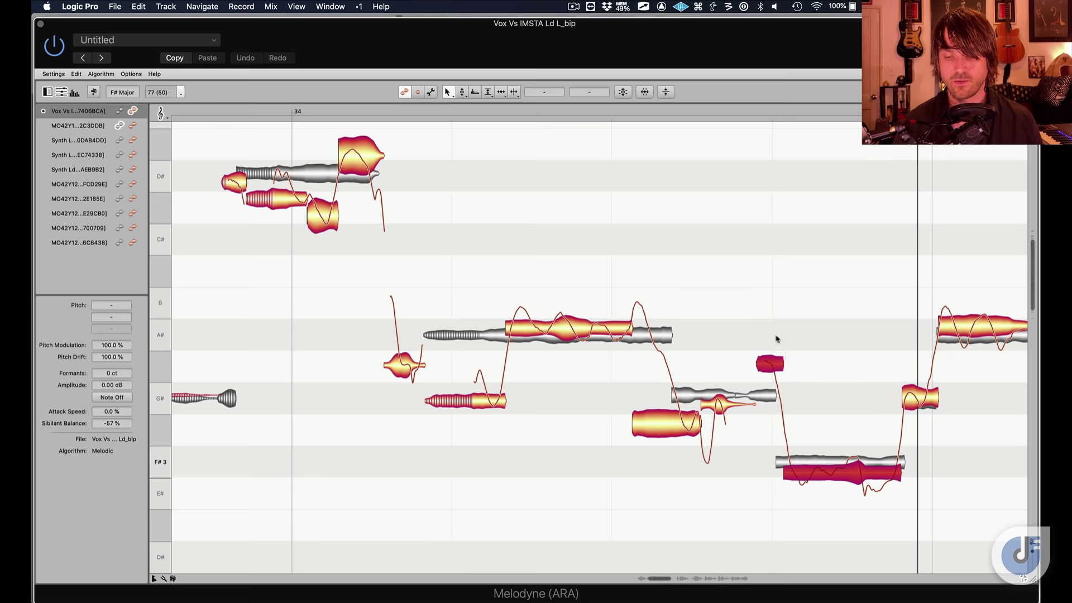
pyautogui.moveTo(756, 367); pyautogui.dragTo(750, 366)
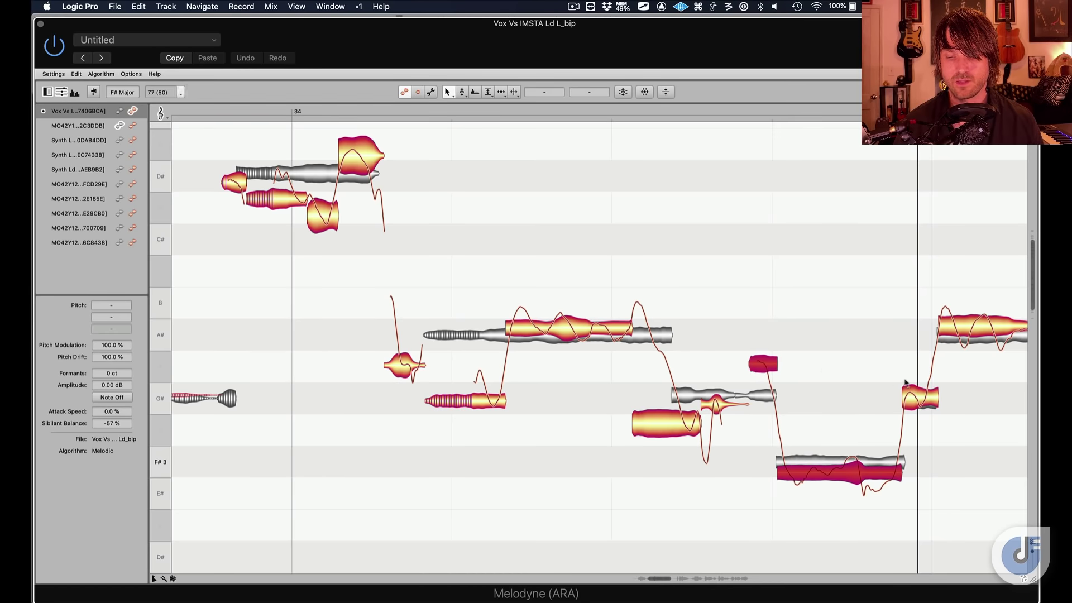
pyautogui.click(938, 330)
pyautogui.click(908, 388)
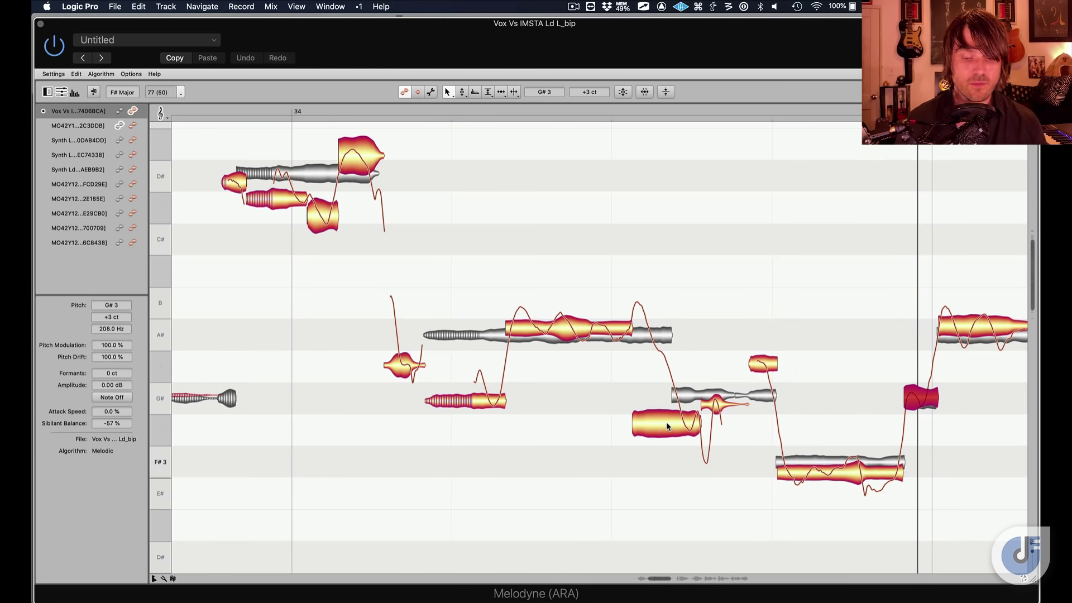
# Adjust the starts of the D#4, C#4 and A#3 notes around bar 36 against the grey reference notes
pyautogui.hscroll(15, 668, 426)
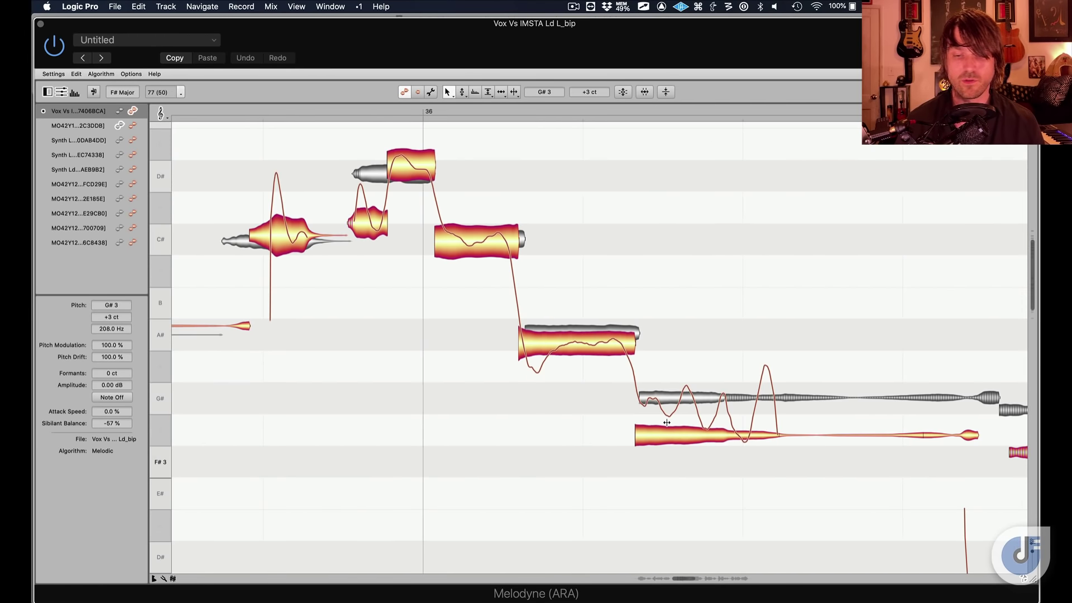
pyautogui.moveTo(408, 132); pyautogui.dragTo(343, 281)
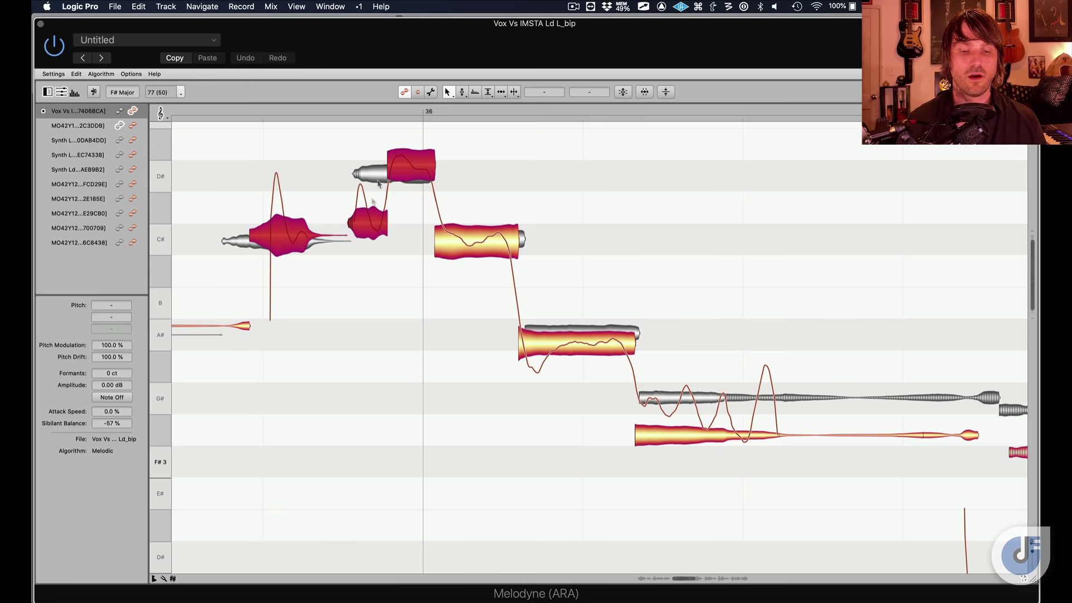
pyautogui.moveTo(353, 223); pyautogui.dragTo(358, 224)
pyautogui.click(438, 244)
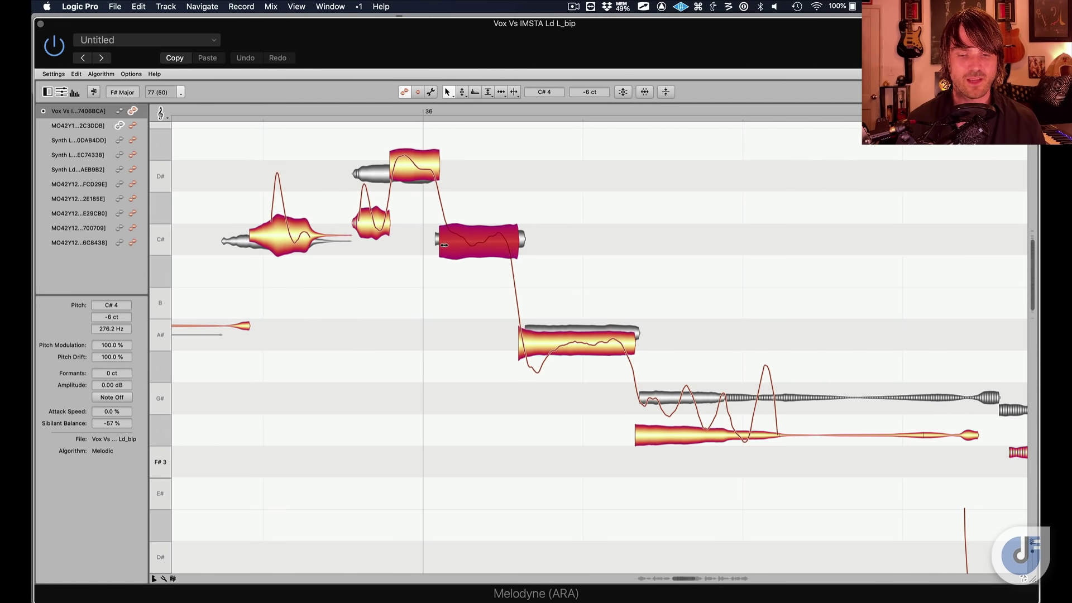
pyautogui.click(524, 333)
# Play back the phrase after bar 33 and split its last long G#3 note into two parts
pyautogui.hscroll(-5, 532, 334)
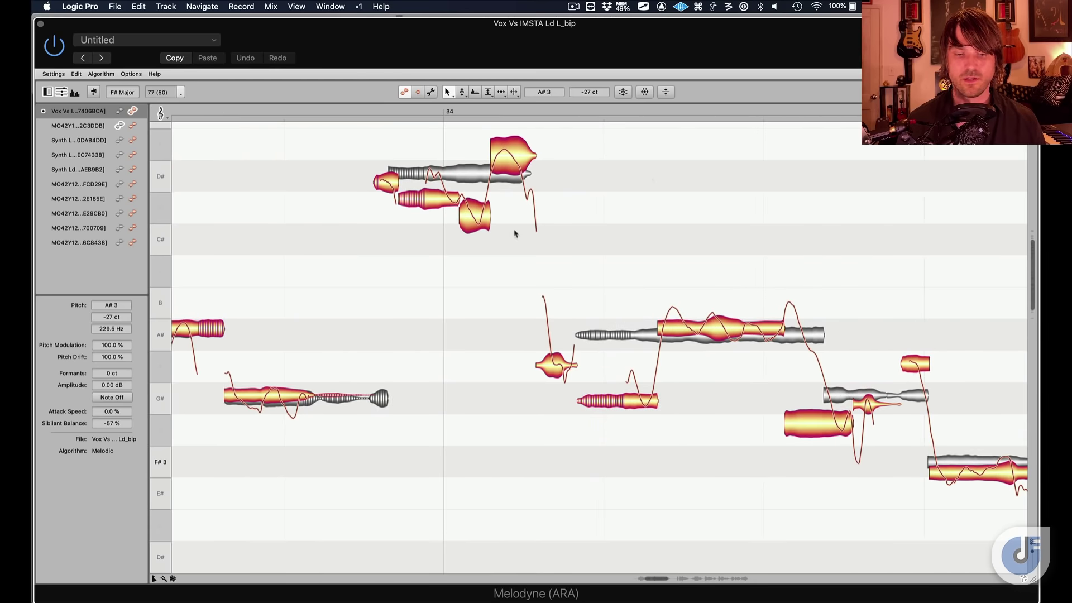
pyautogui.hscroll(-6, 467, 253)
pyautogui.press('space')
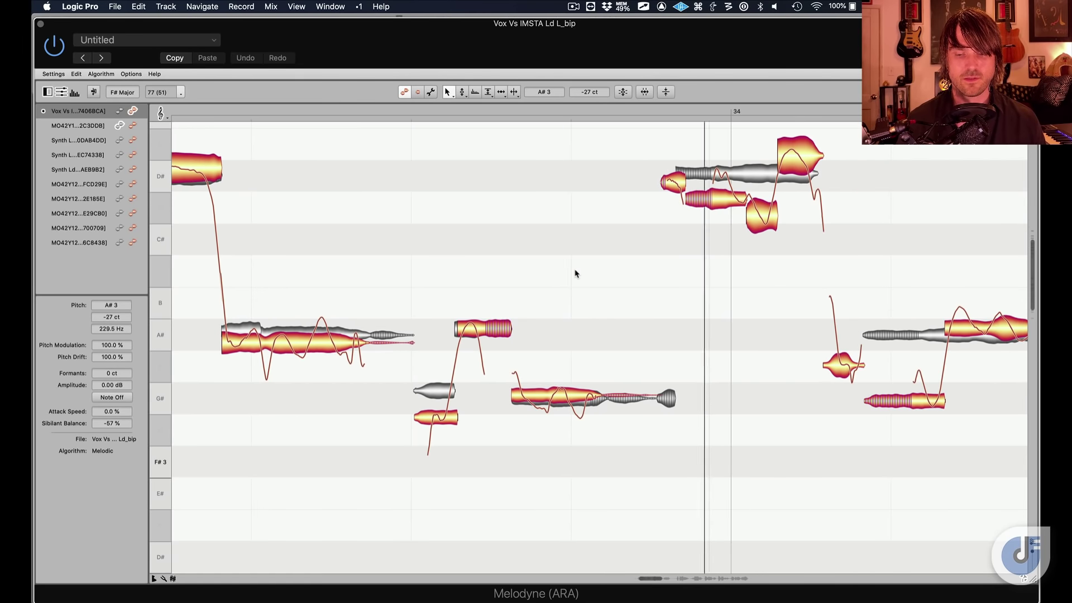
pyautogui.rightClick(551, 403)
pyautogui.click(614, 407)
pyautogui.click(555, 401)
pyautogui.doubleClick(550, 401)
pyautogui.rightClick(550, 401)
pyautogui.click(519, 401)
pyautogui.click(560, 398)
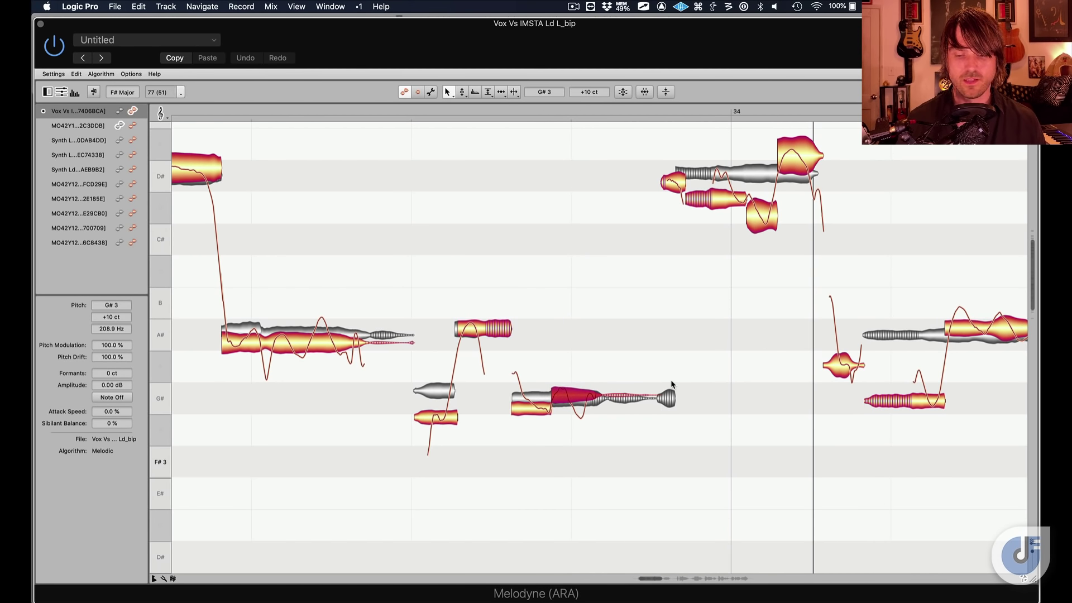
# Select the cluster of short notes around bar 34 that corresponds to the long D#4 reference note
pyautogui.hscroll(5, 672, 384)
pyautogui.moveTo(497, 156); pyautogui.dragTo(624, 287)
pyautogui.moveTo(479, 159); pyautogui.dragTo(642, 226)
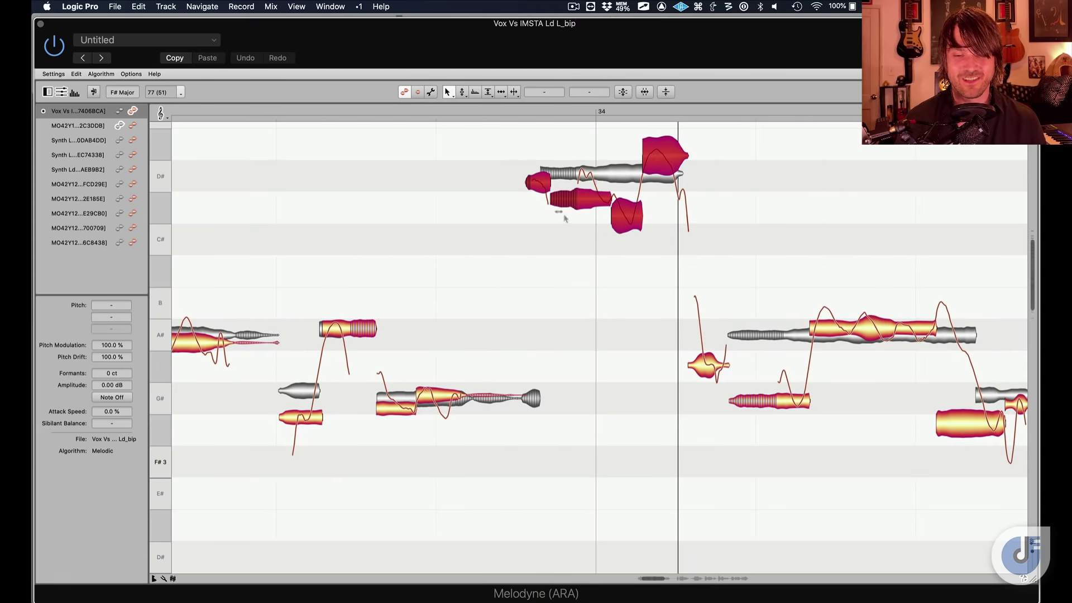
# Move the start of the long E#4 note before bar 38 to match the grey reference note, and close the Melodyne editor
pyautogui.hscroll(10, 528, 187)
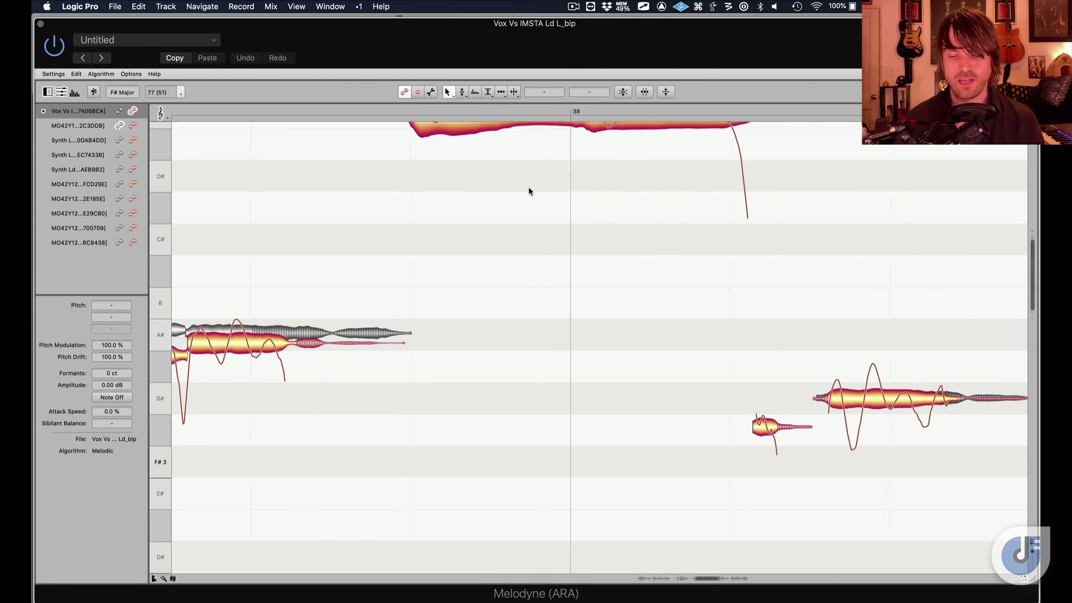
pyautogui.scroll(5, 545, 288)
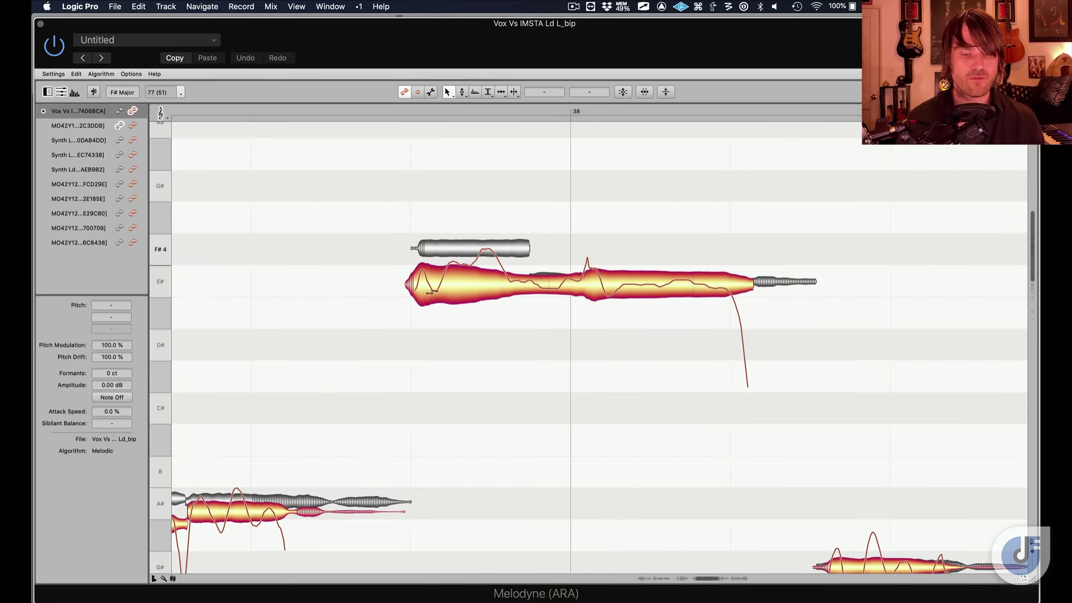
pyautogui.moveTo(410, 291); pyautogui.dragTo(418, 289)
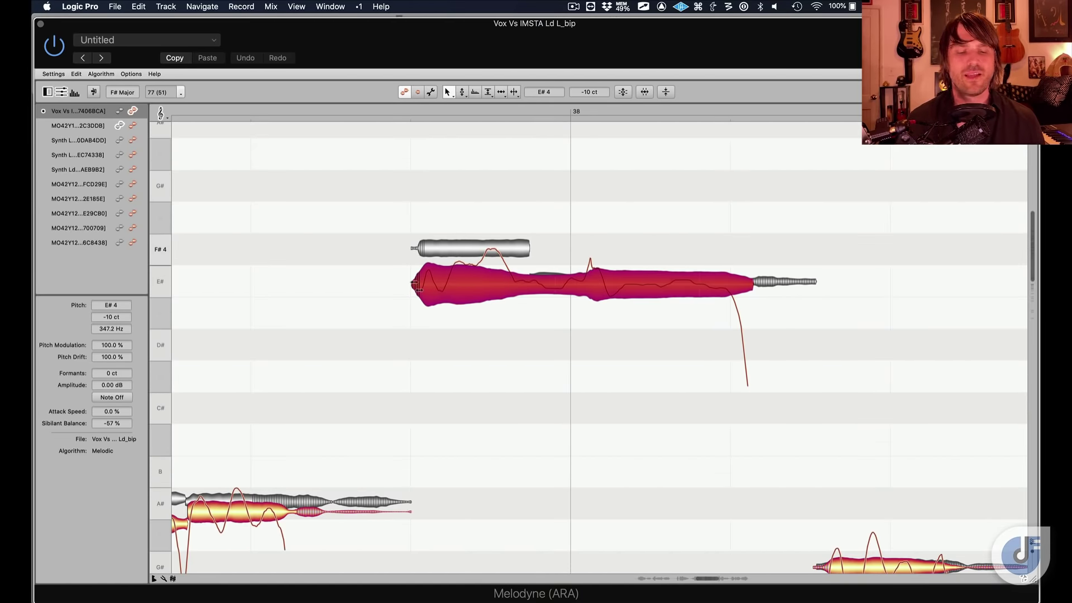
pyautogui.click(41, 26)
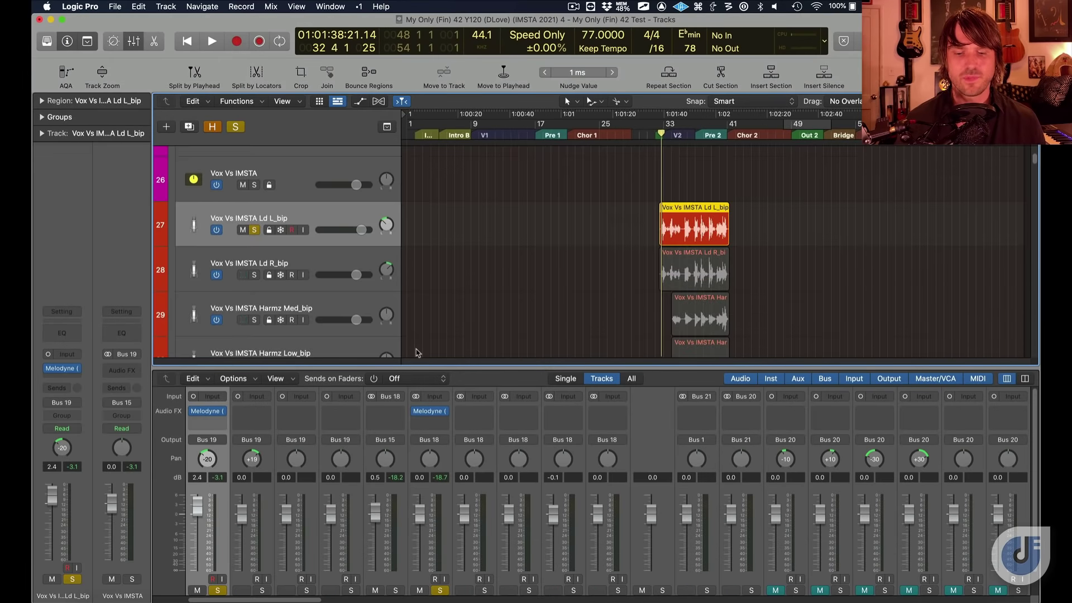
# Solo and select the Vox Vs IMSTA Harmz Med_bip track and insert Melodyne (ARA) as its audio effect
pyautogui.scroll(-2, 270, 259)
pyautogui.click(256, 267)
pyautogui.click(296, 245)
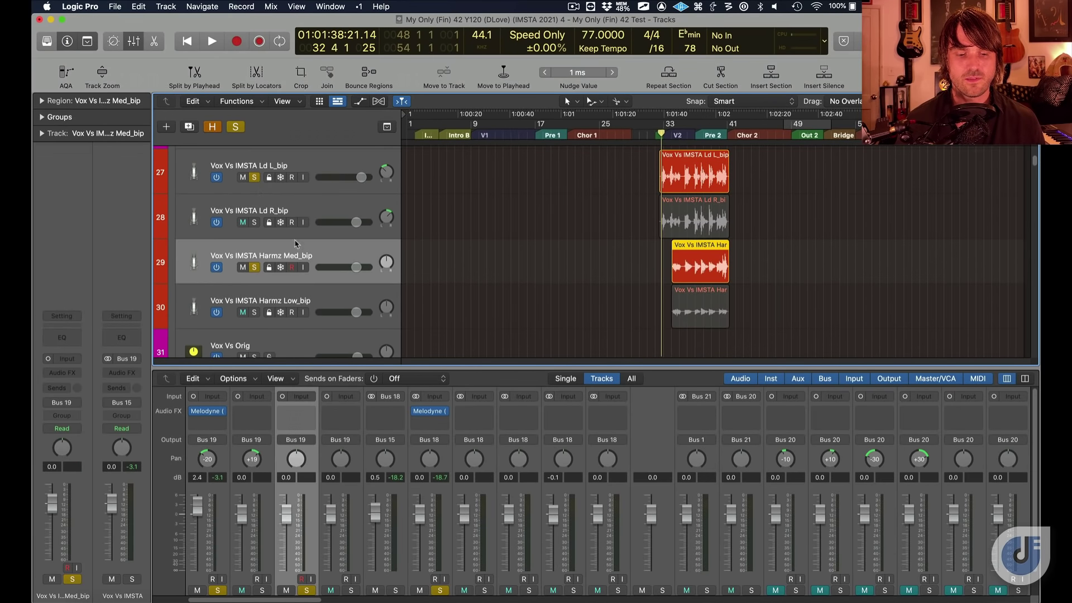
pyautogui.click(68, 373)
pyautogui.click(157, 398)
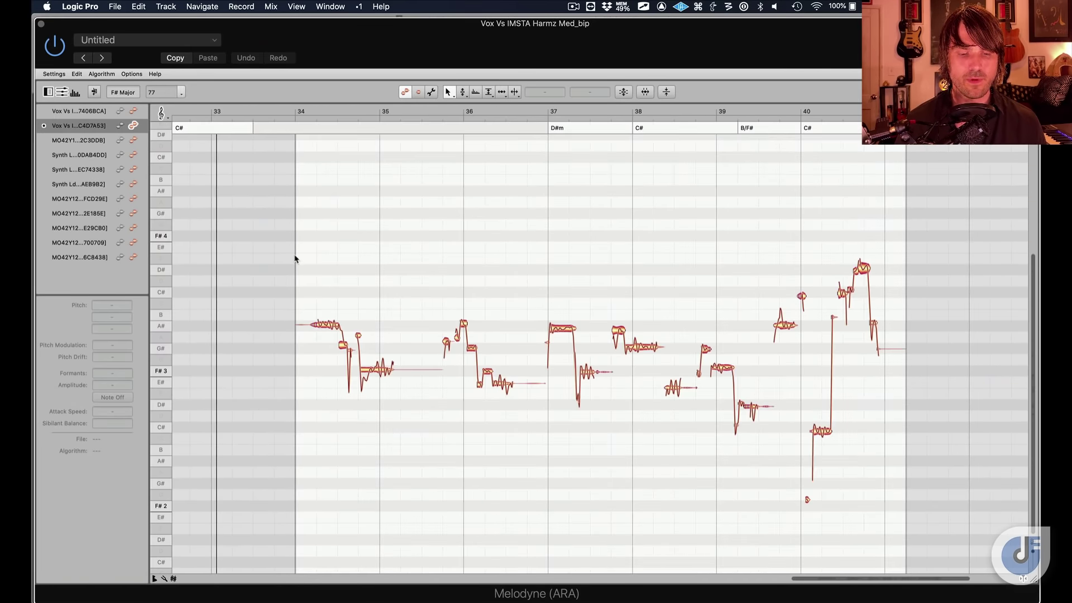
# Display the lead vocal track's notes as a grey reference behind the harmony notes and examine the phrase around bar 36
pyautogui.click(296, 257)
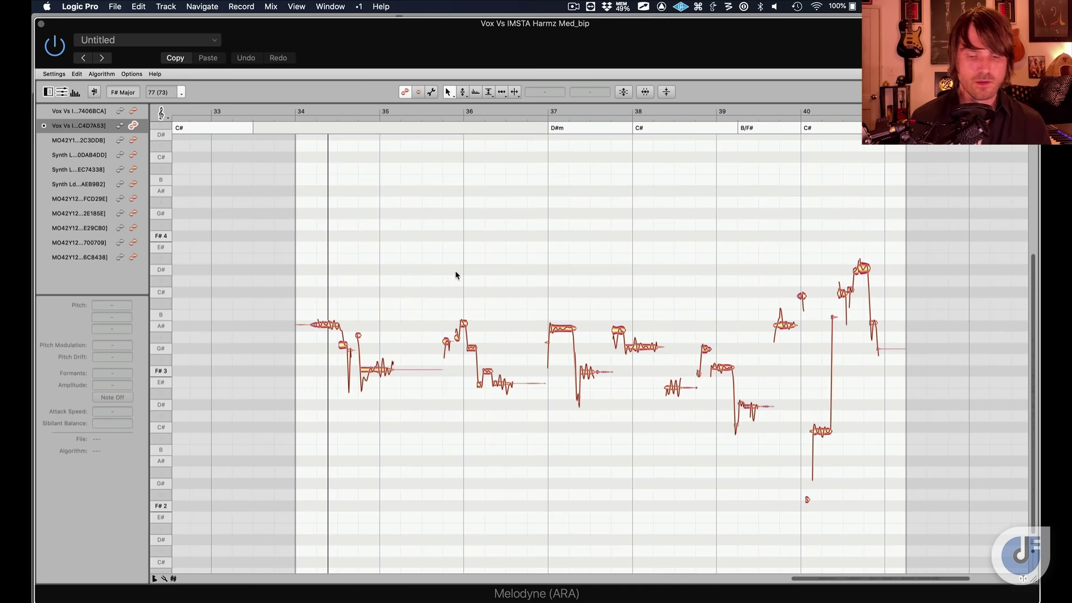
pyautogui.scroll(2, 454, 272)
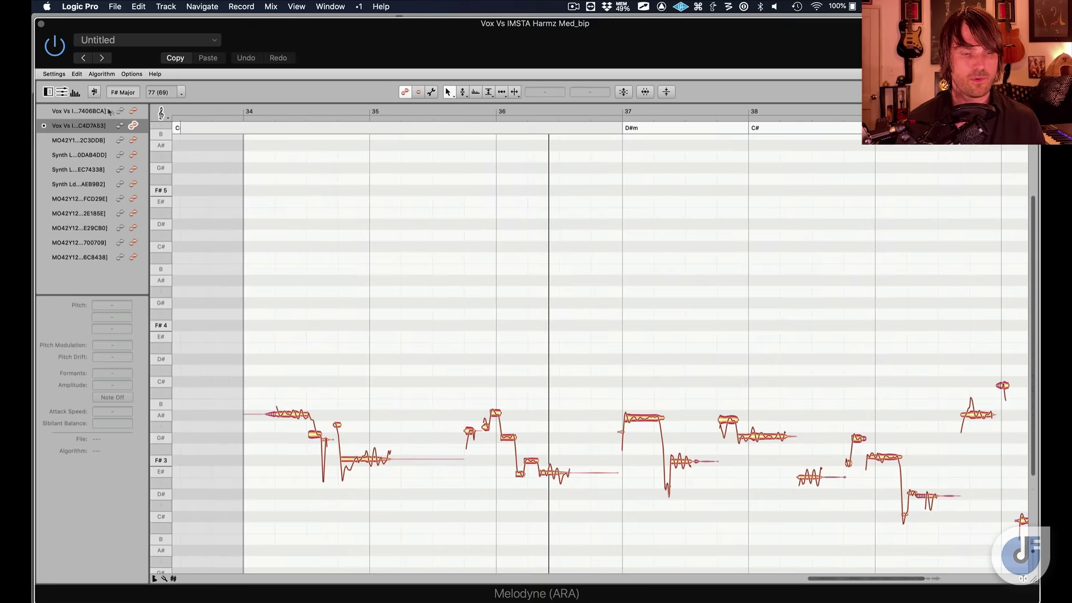
pyautogui.click(120, 112)
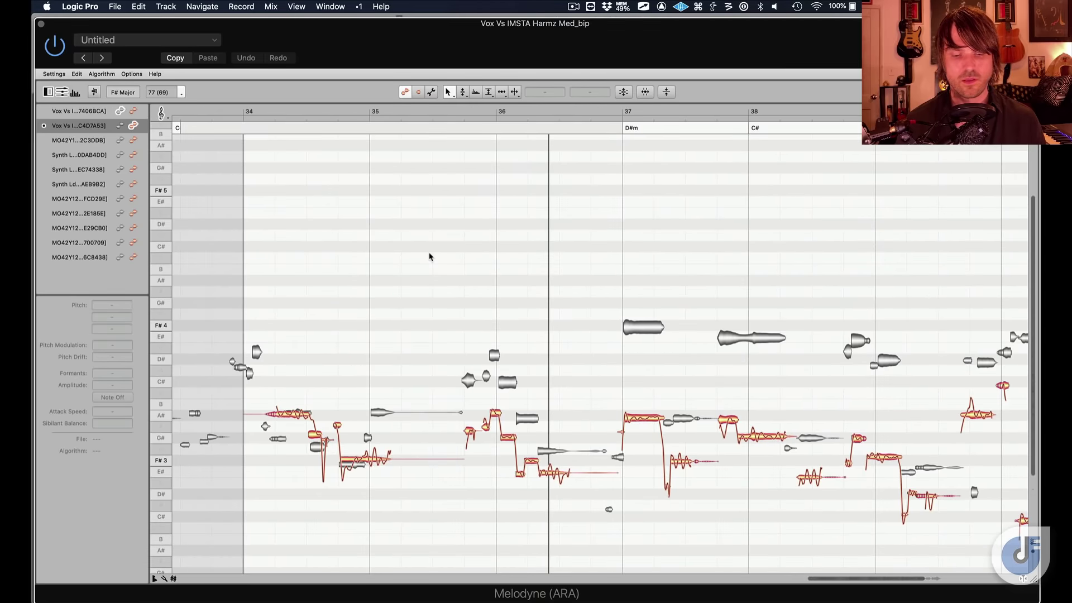
pyautogui.scroll(3, 429, 256)
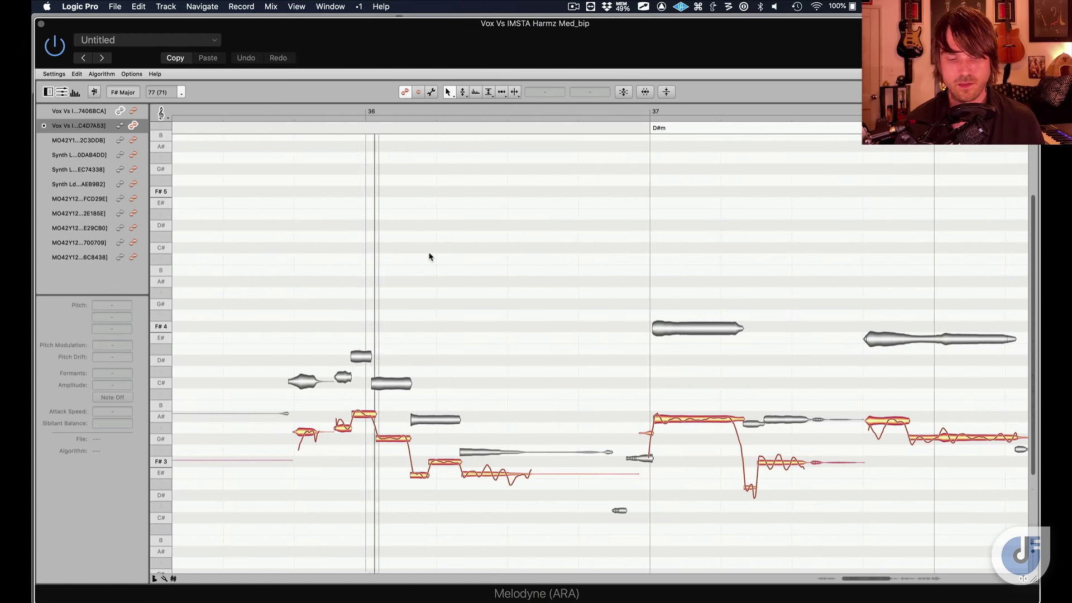
pyautogui.scroll(1, 429, 256)
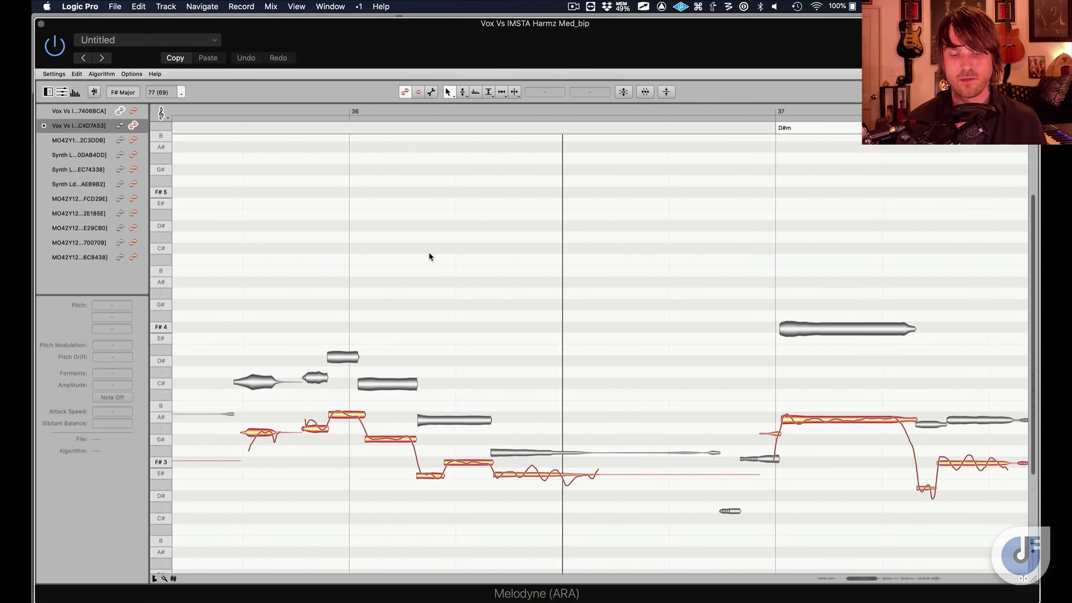
pyautogui.scroll(1, 430, 256)
pyautogui.scroll(-3, 431, 231)
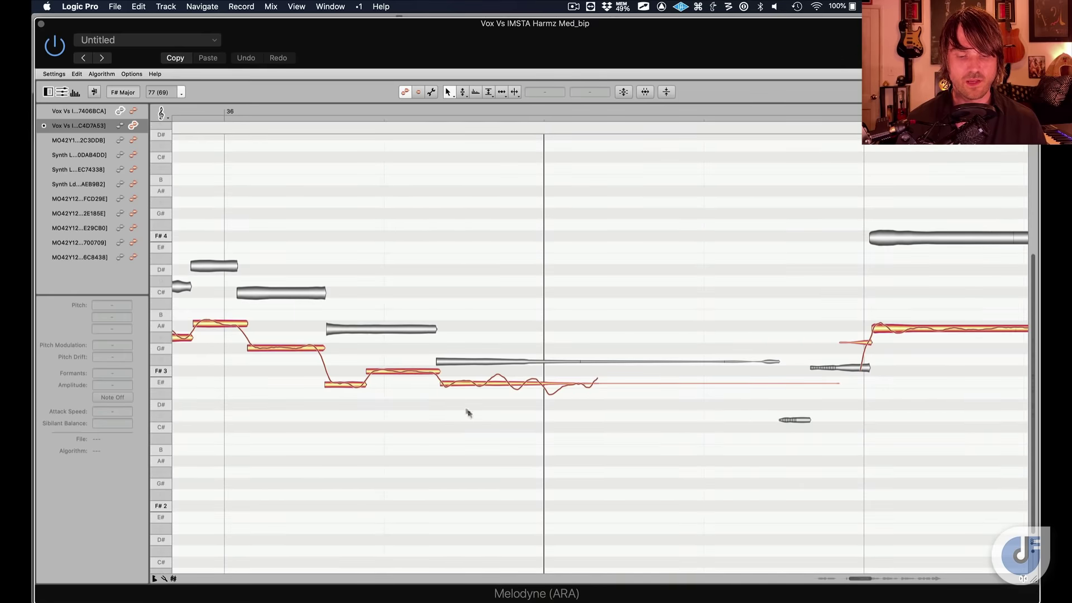
# Move the starts of the long E#3 note and the G#3 note after bar 36 to match the grey reference notes
pyautogui.click(444, 384)
pyautogui.moveTo(338, 360); pyautogui.dragTo(341, 388)
pyautogui.hscroll(-5, 330, 388)
pyautogui.scroll(1, 329, 388)
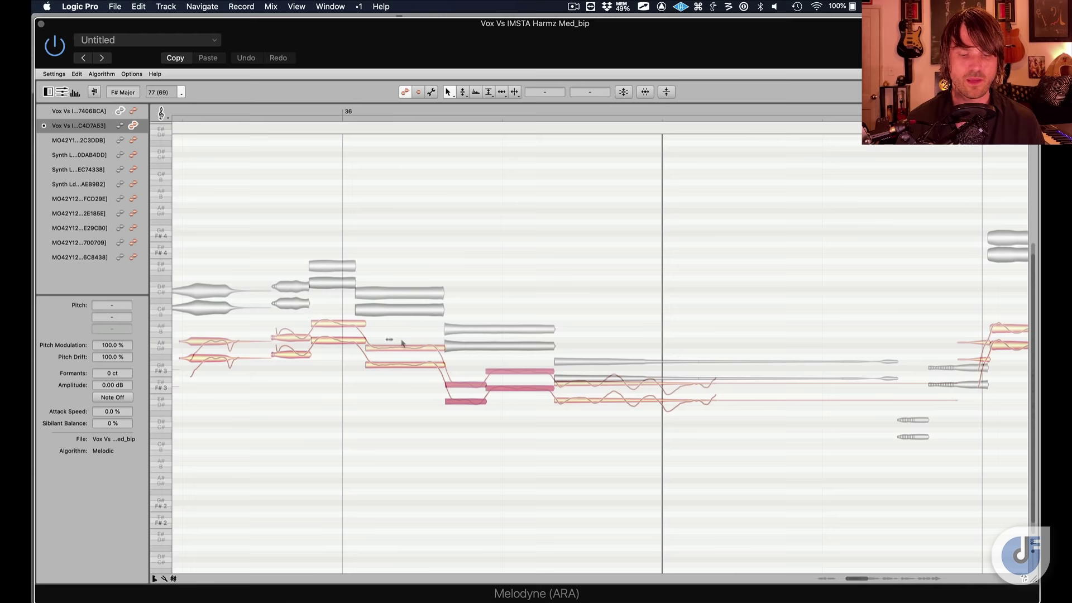
pyautogui.click(358, 365)
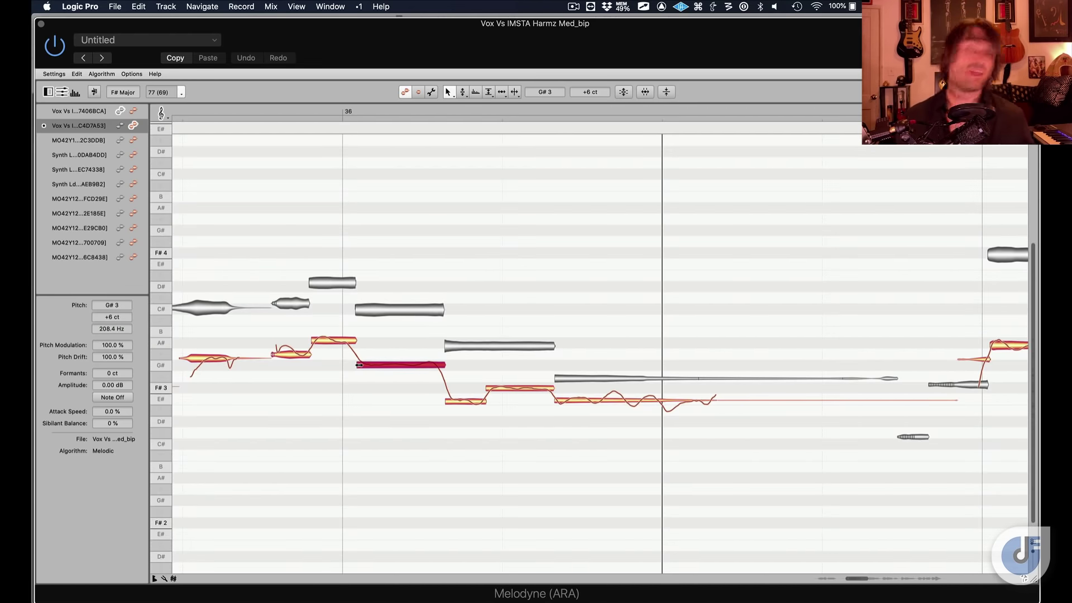
# Check the starts of the A#3 and A3 notes leading into bar 36 against the grey reference and play back the phrase
pyautogui.click(315, 339)
pyautogui.hscroll(-5, 316, 342)
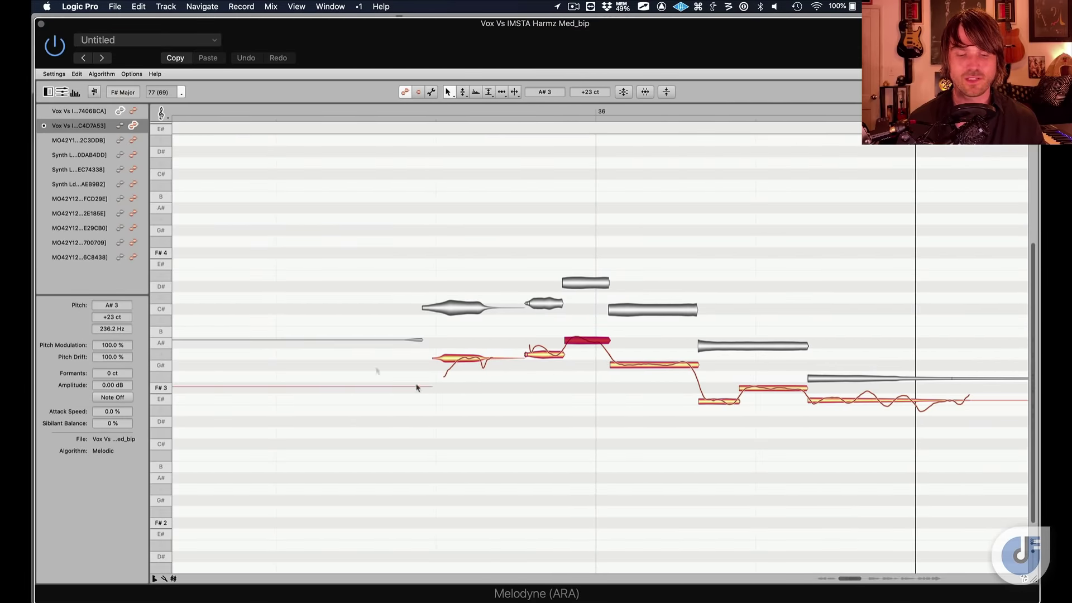
pyautogui.click(437, 359)
pyautogui.press('space')
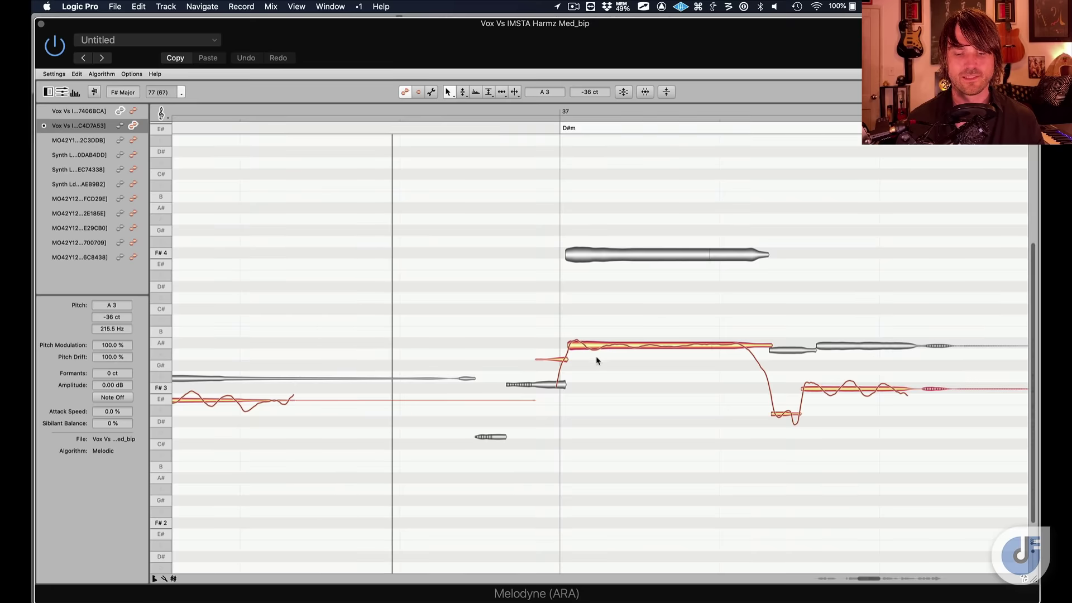
# Move the start of the F#3 note following bar 37's long A#3 note to match the grey reference, and play back the result
pyautogui.click(573, 346)
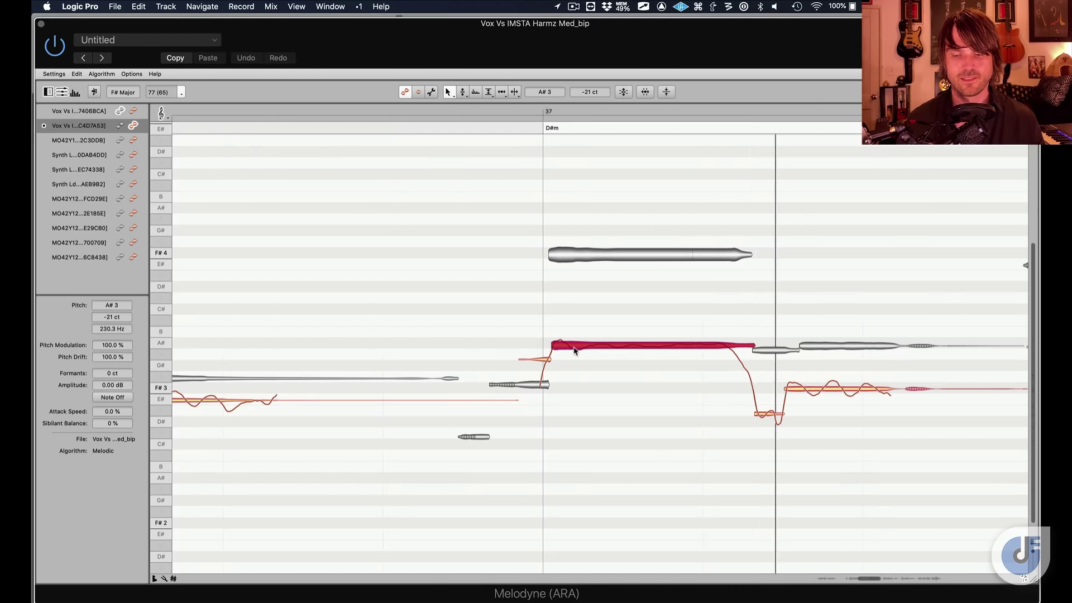
pyautogui.moveTo(729, 273); pyautogui.dragTo(640, 458)
pyautogui.click(681, 402)
pyautogui.click(676, 385)
pyautogui.moveTo(674, 389); pyautogui.dragTo(680, 389)
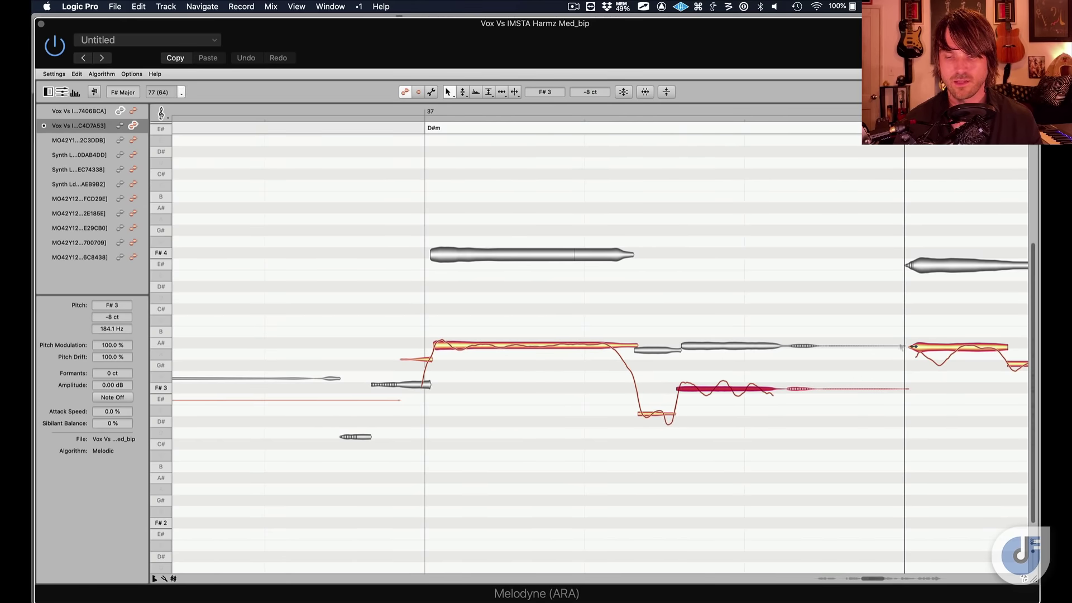
pyautogui.press('space')
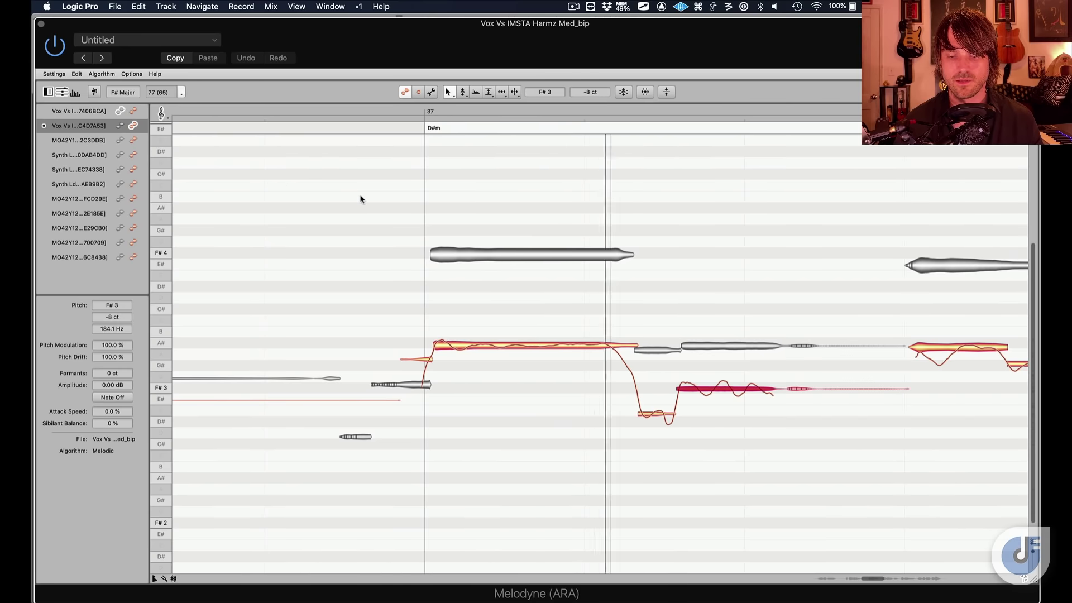